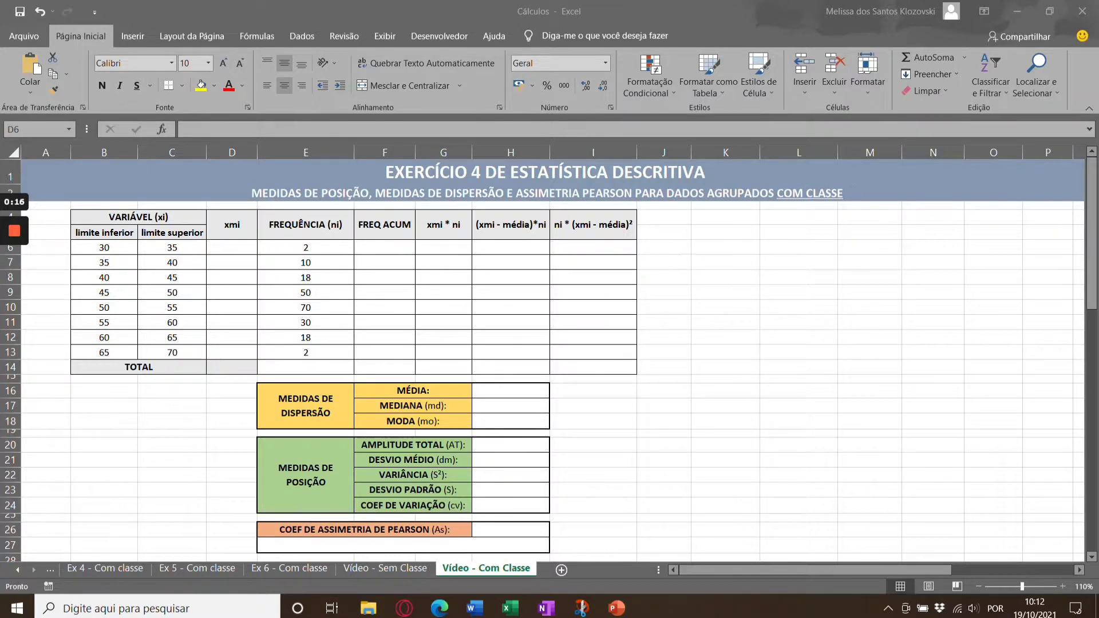
Examine the weekly sales table on the Exercício 4 slide in PowerPoint and return to the Excel worksheet.
left_click(664, 232)
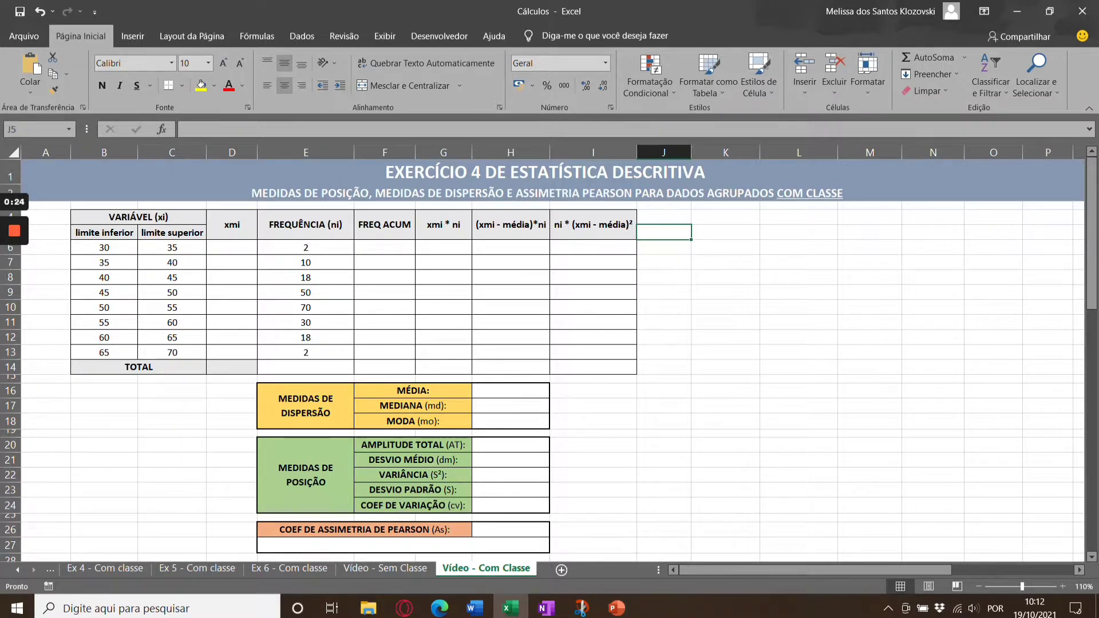
left_click(232, 247)
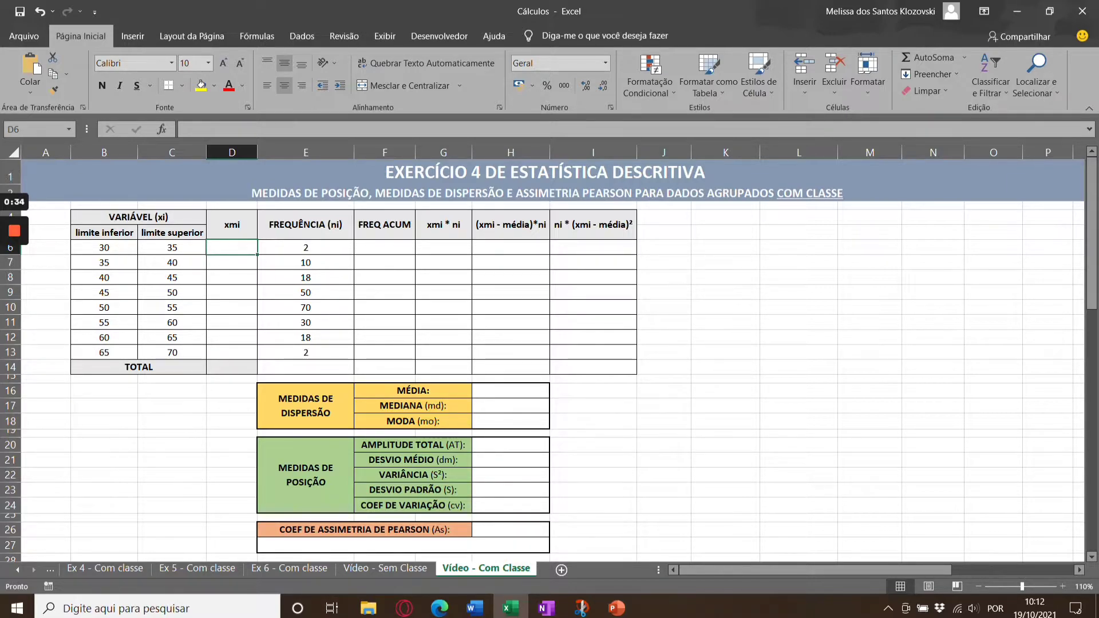
left_click(627, 610)
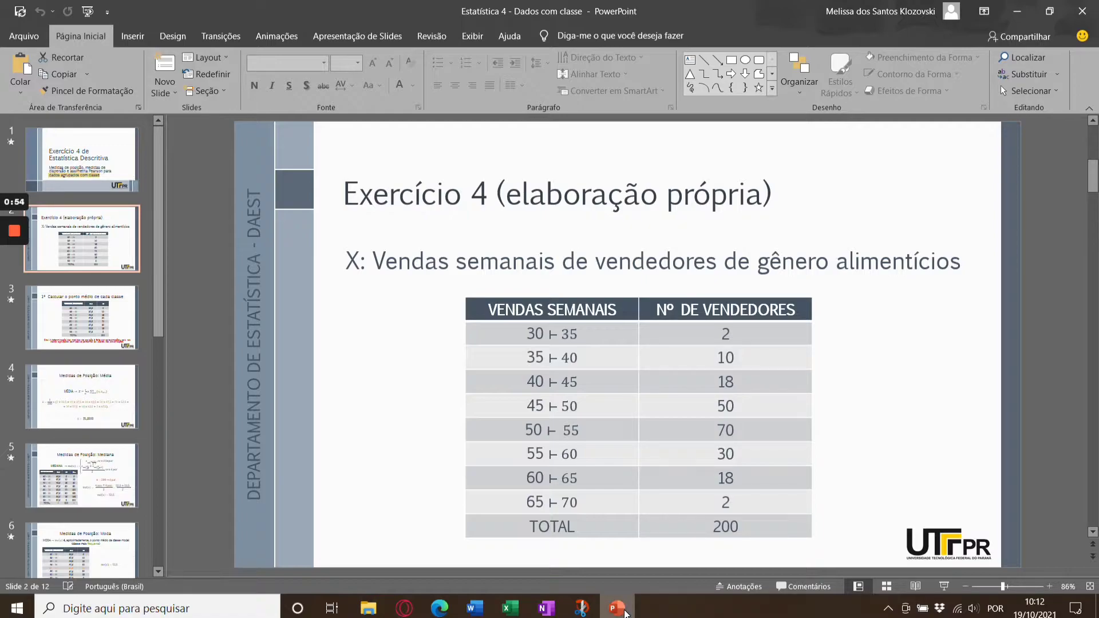
left_click(625, 614)
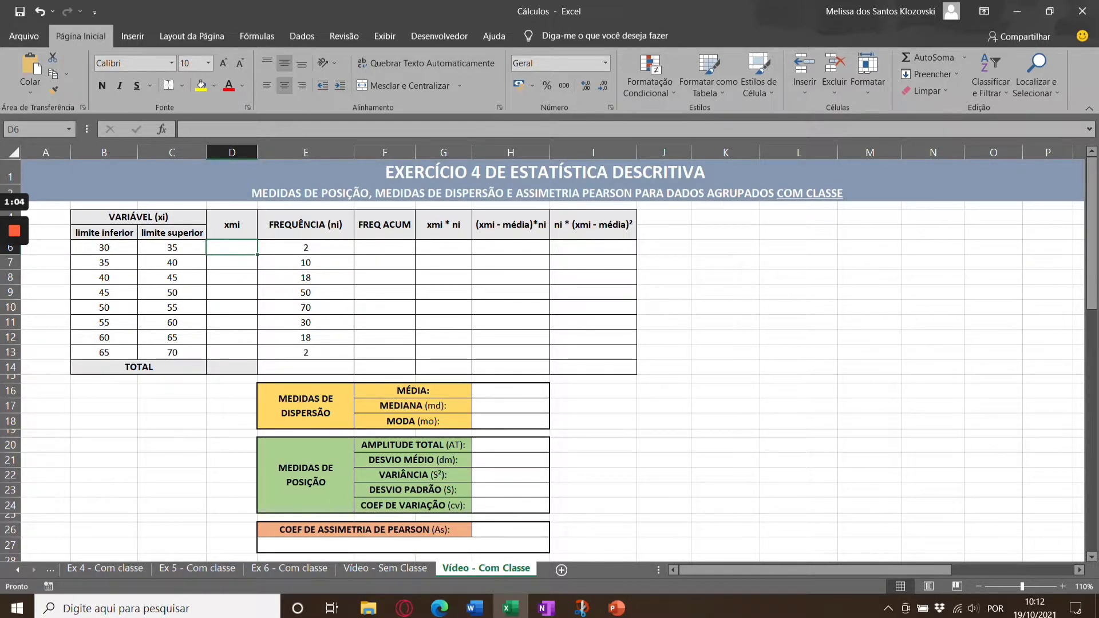
left_click(510, 391)
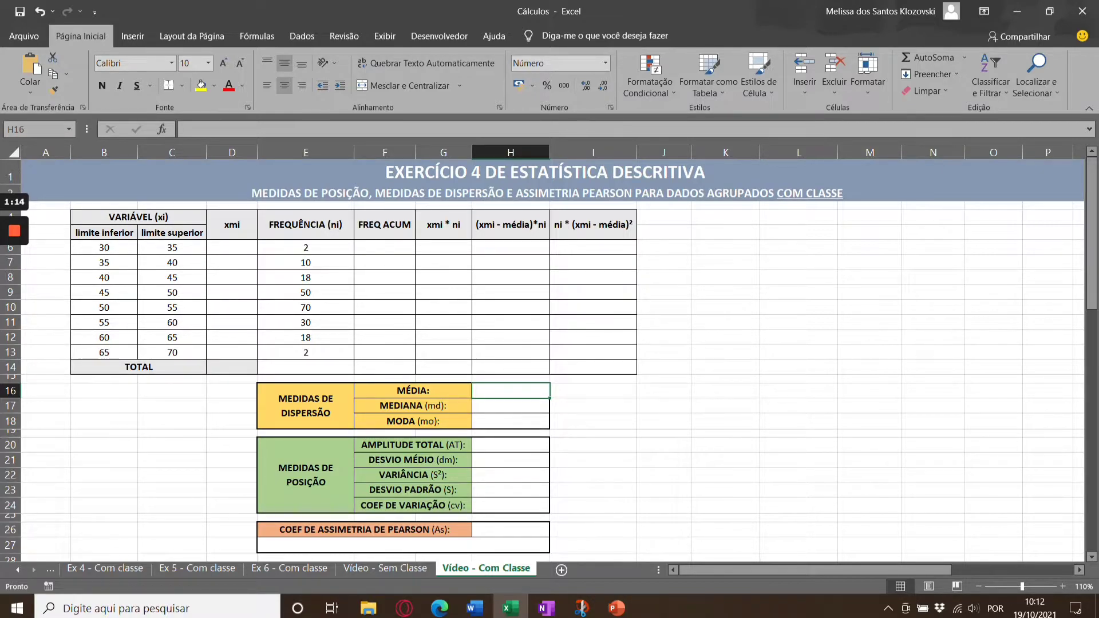
left_click(618, 610)
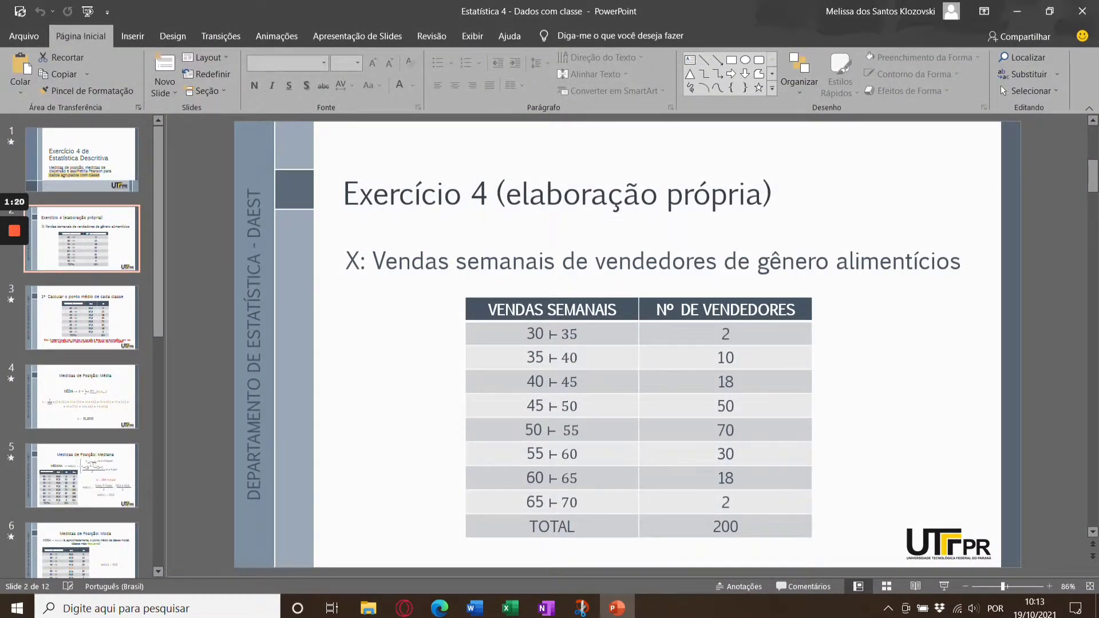
left_click(618, 609)
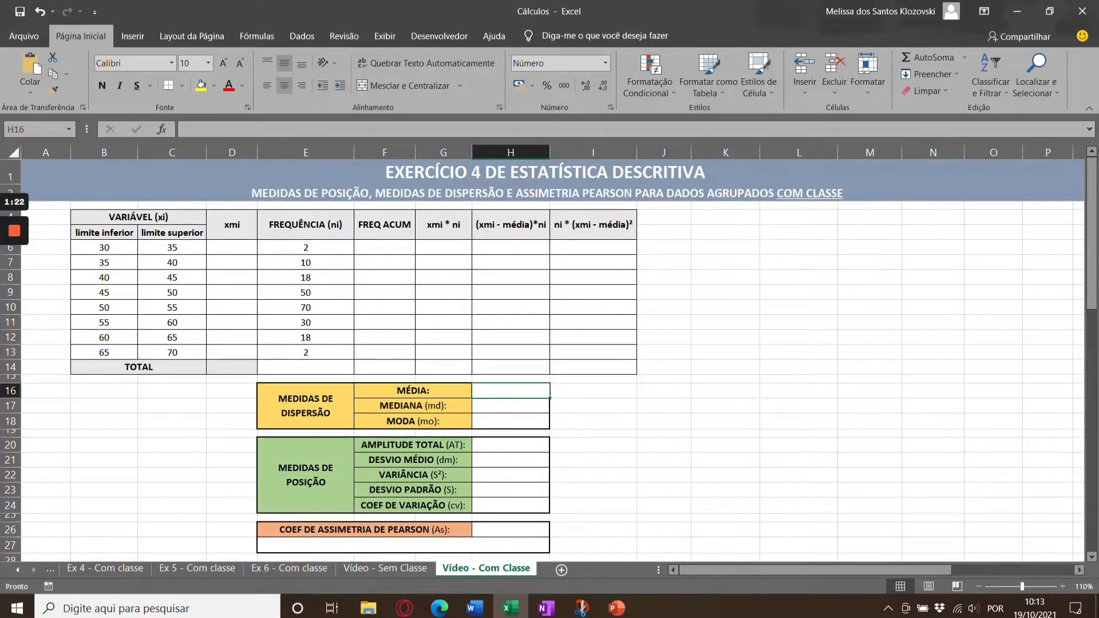
Calculate the class midpoint in D6 with =MÉDIA(B6:C6) and fill the formula through D13.
left_click(231, 248)
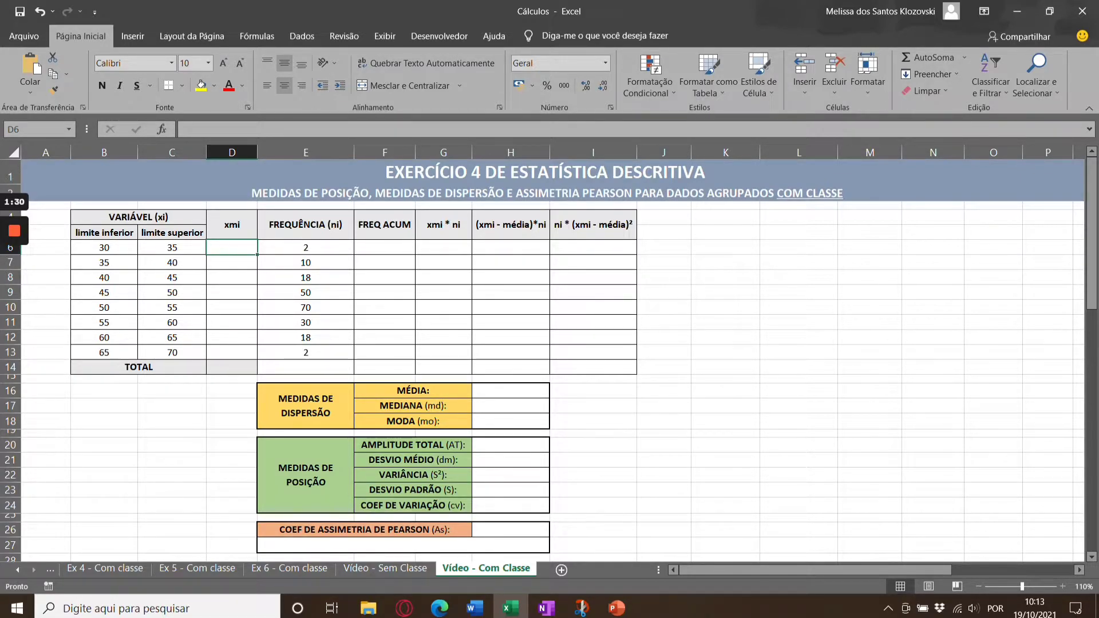
type("=mé")
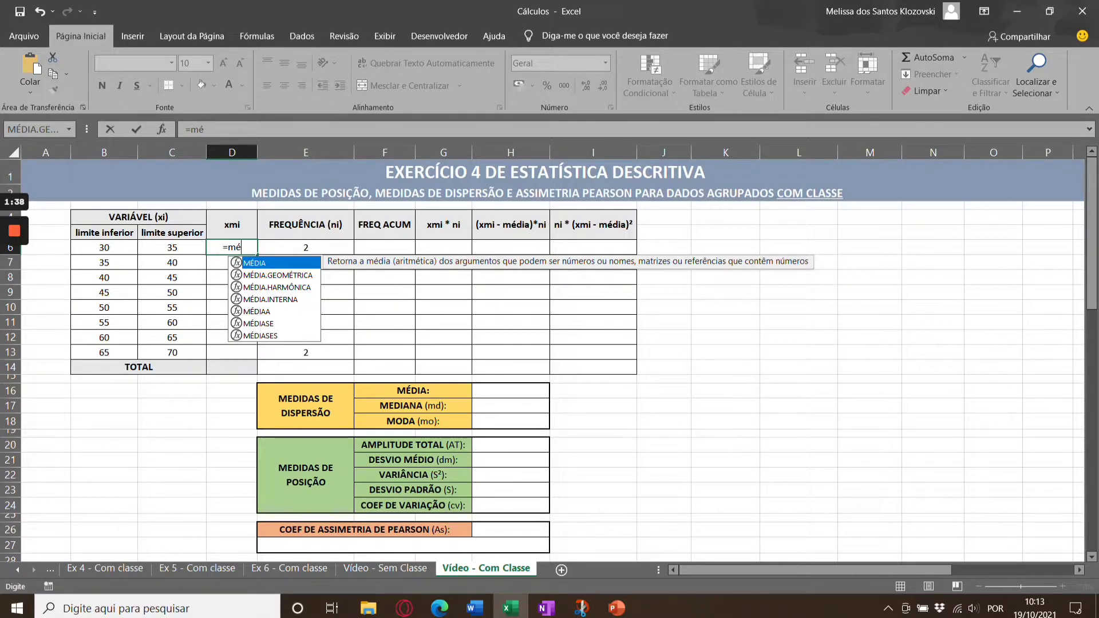
left_click(206, 129)
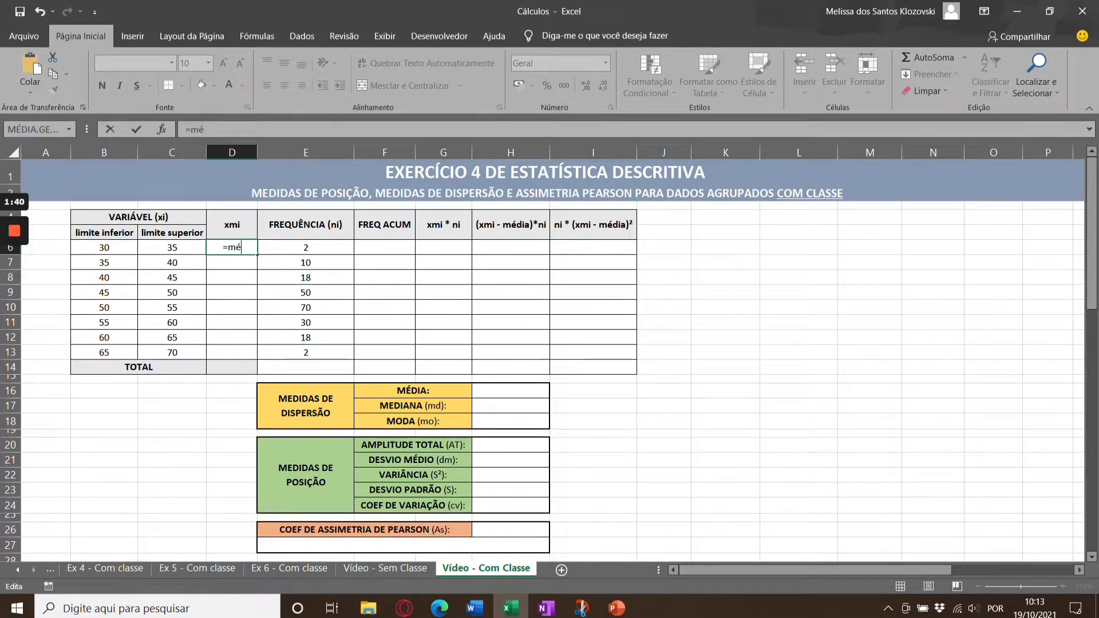
type("d")
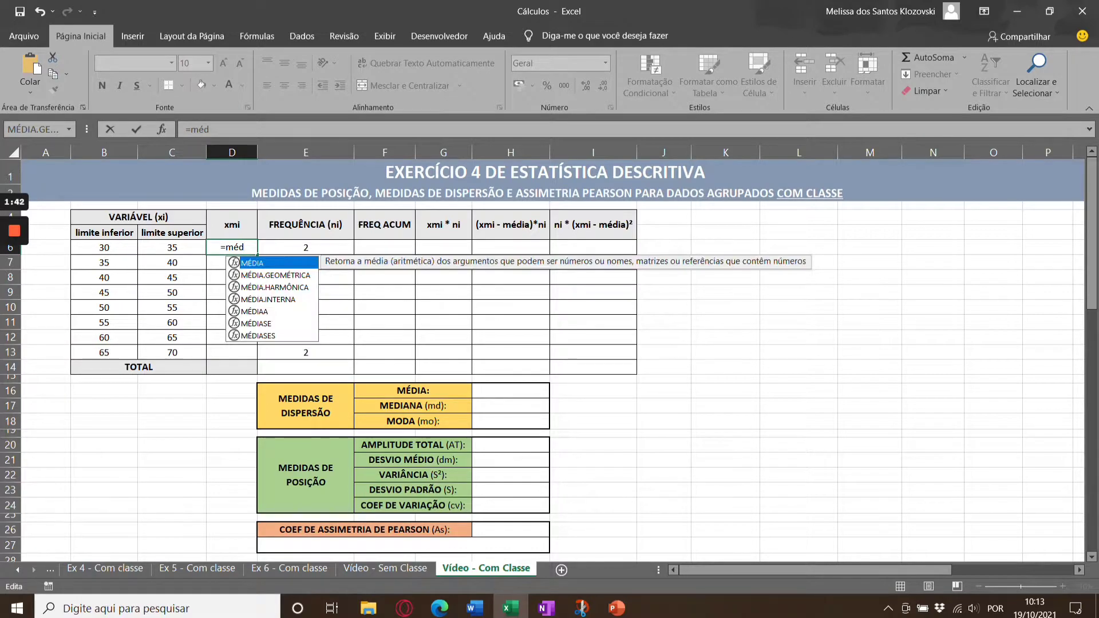
double_click(260, 267)
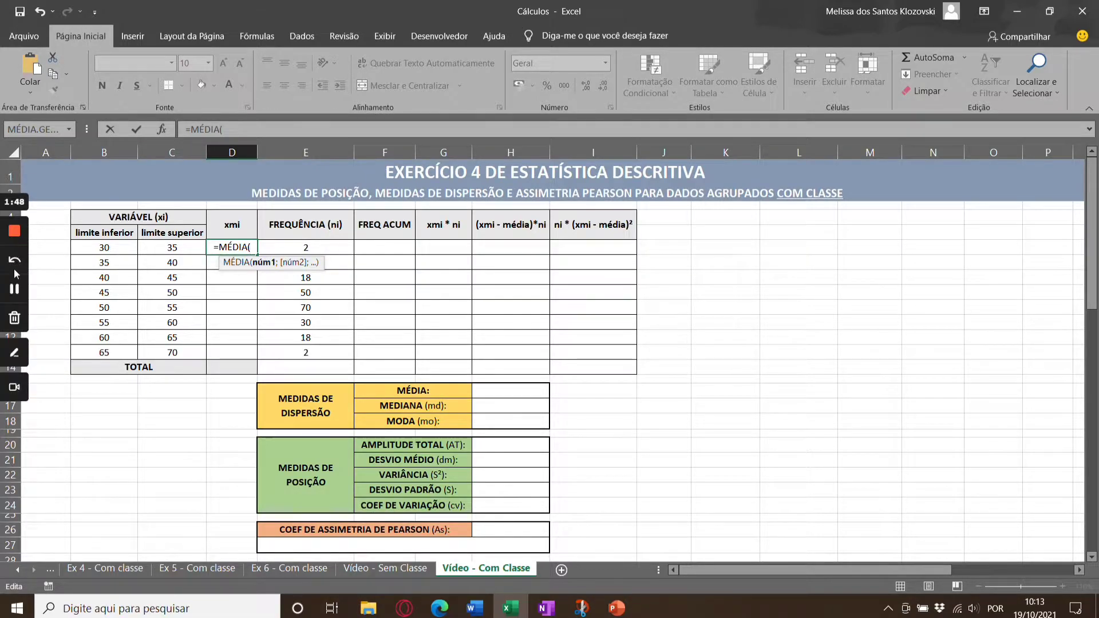
left_click(14, 291)
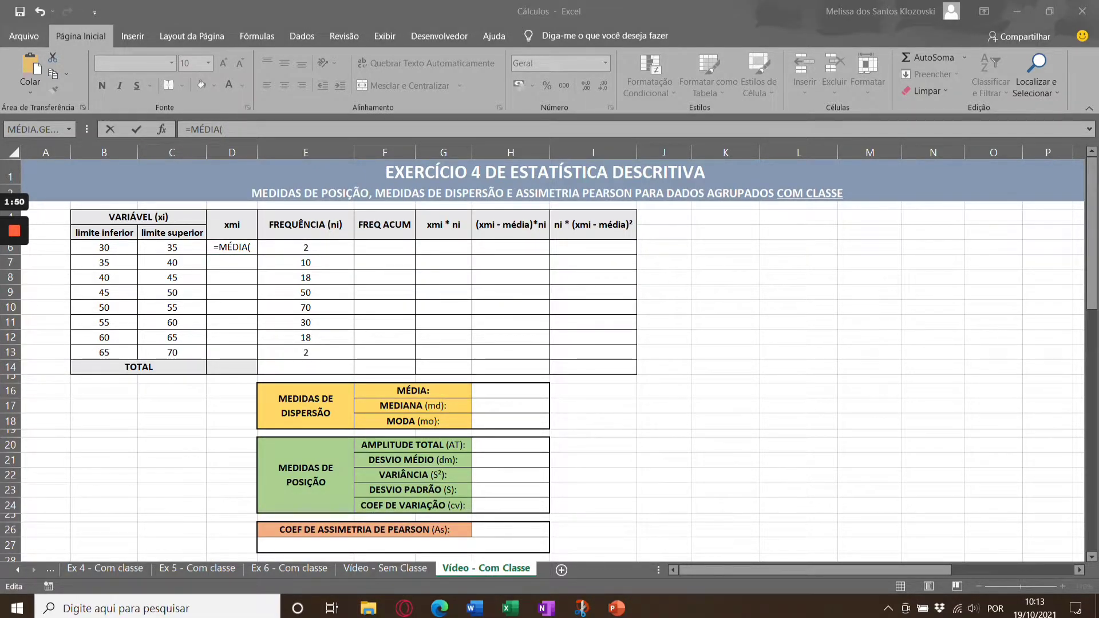
left_click(239, 130)
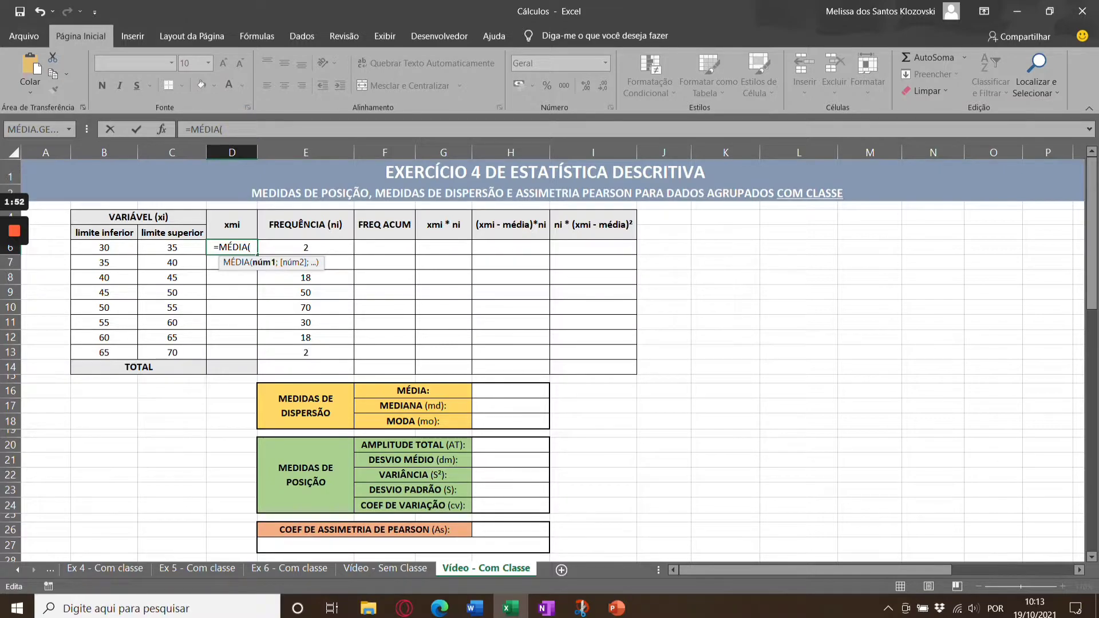
left_click_drag(103, 247, 160, 248)
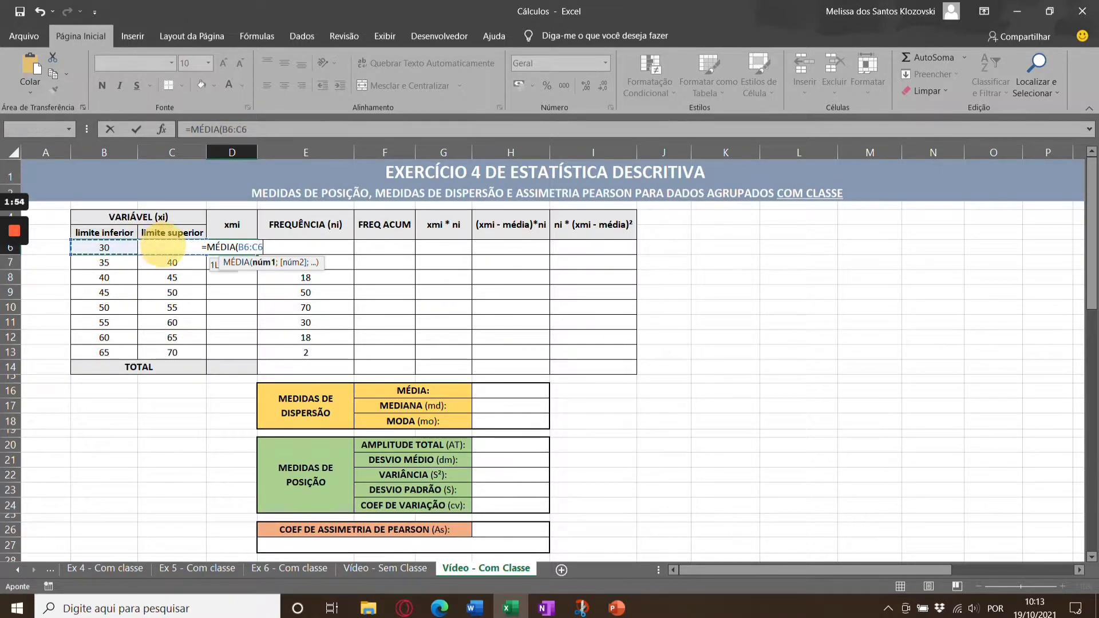
type(")")
key("Return")
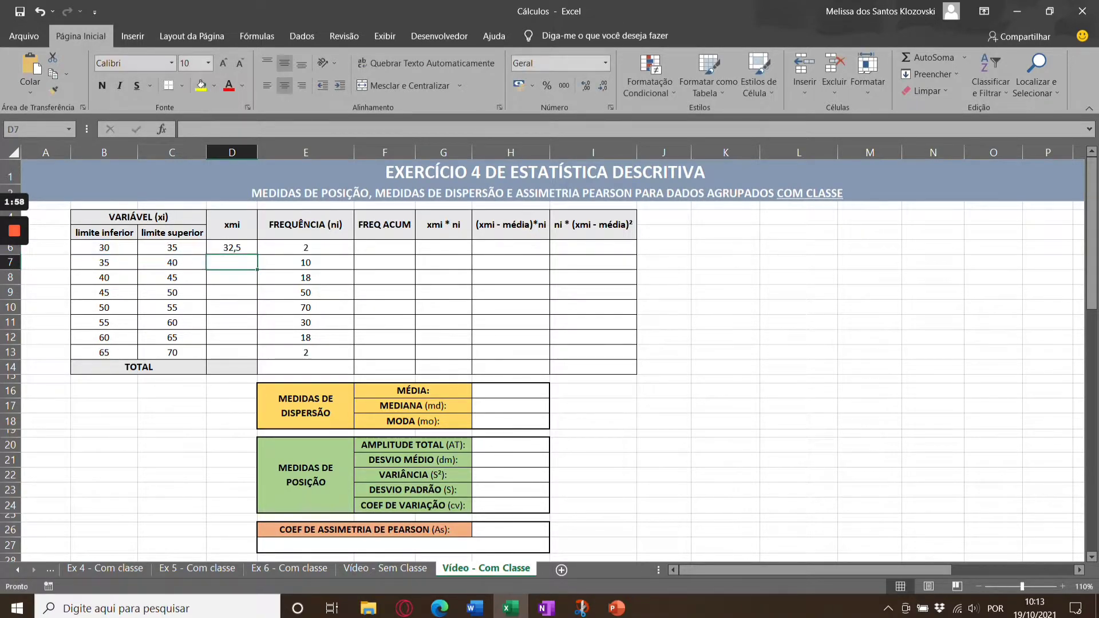
left_click(232, 248)
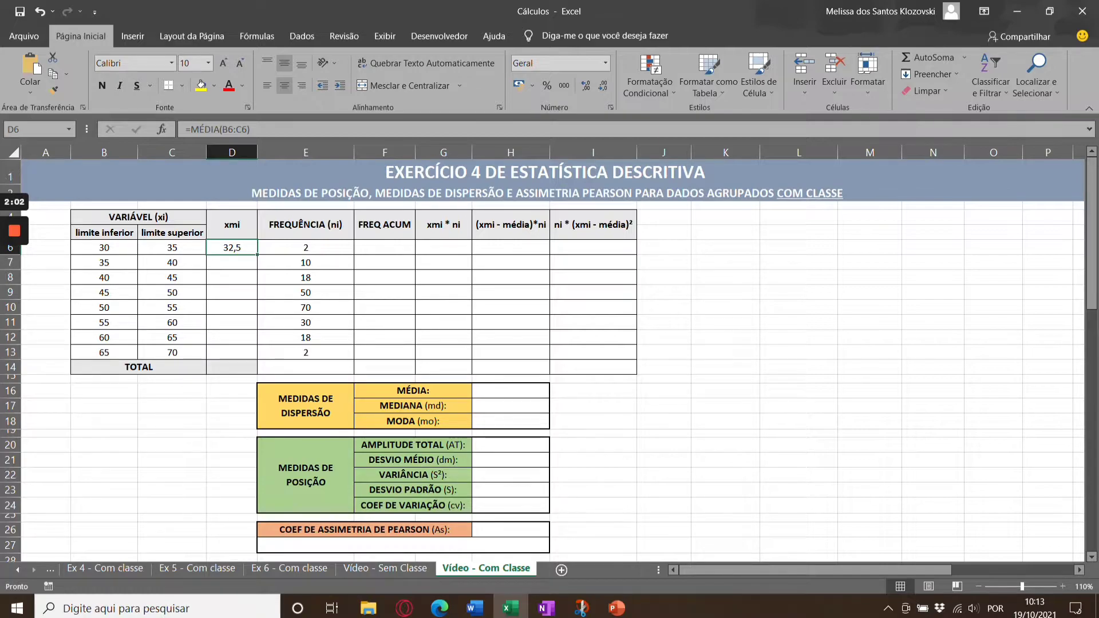
left_click_drag(257, 254, 242, 352)
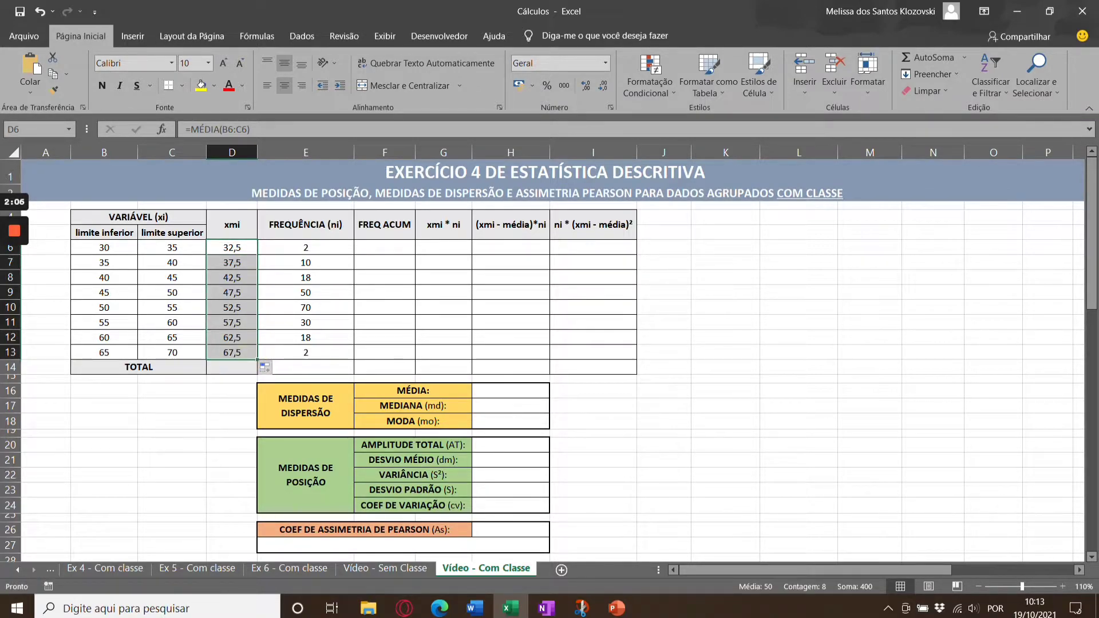
Total the frequencies E6:E13 in E14 with AutoSum.
left_click(310, 368)
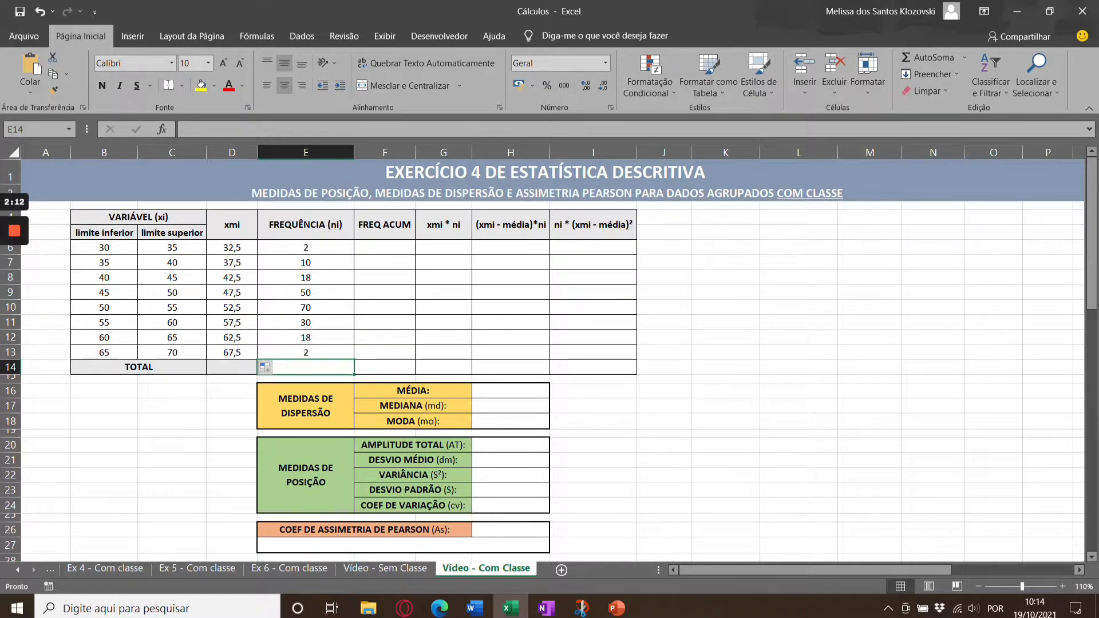
left_click_drag(306, 248, 306, 352)
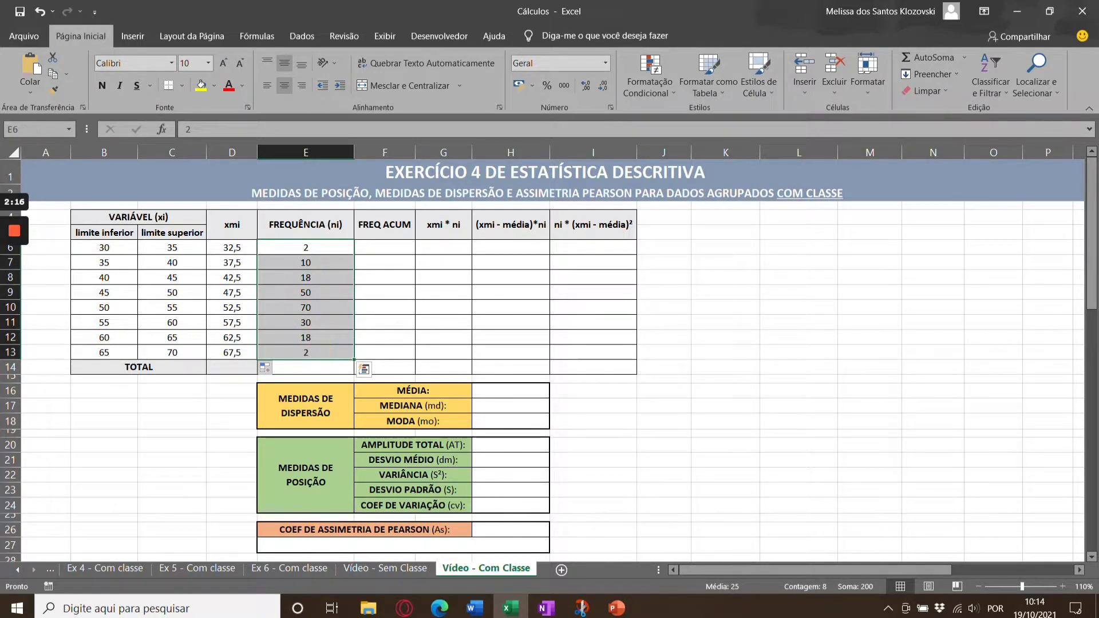
left_click(923, 58)
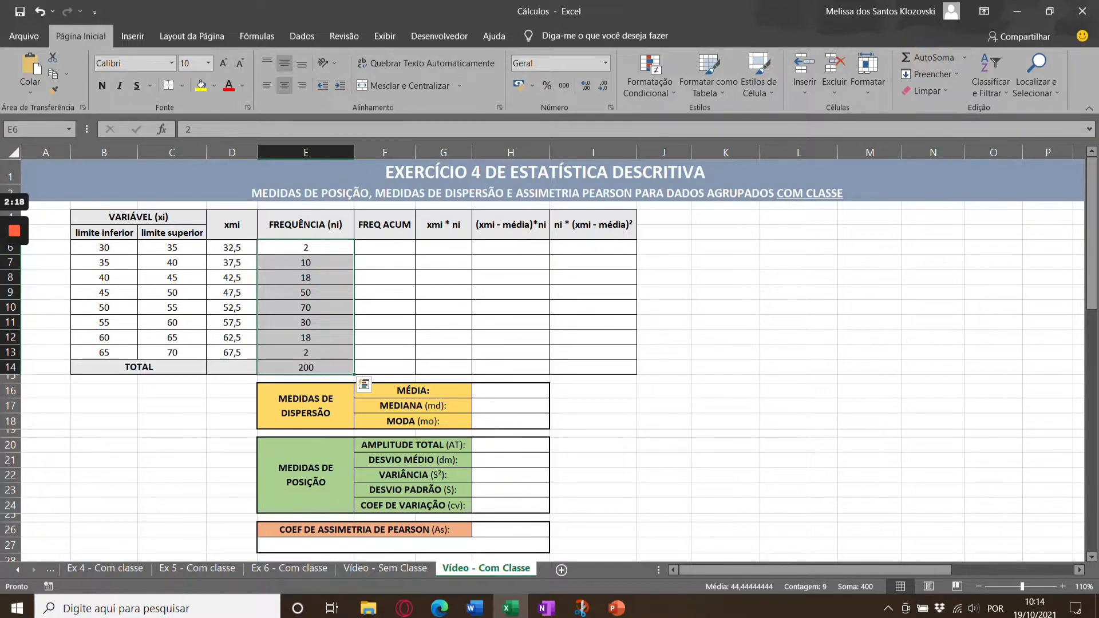
left_click(305, 367)
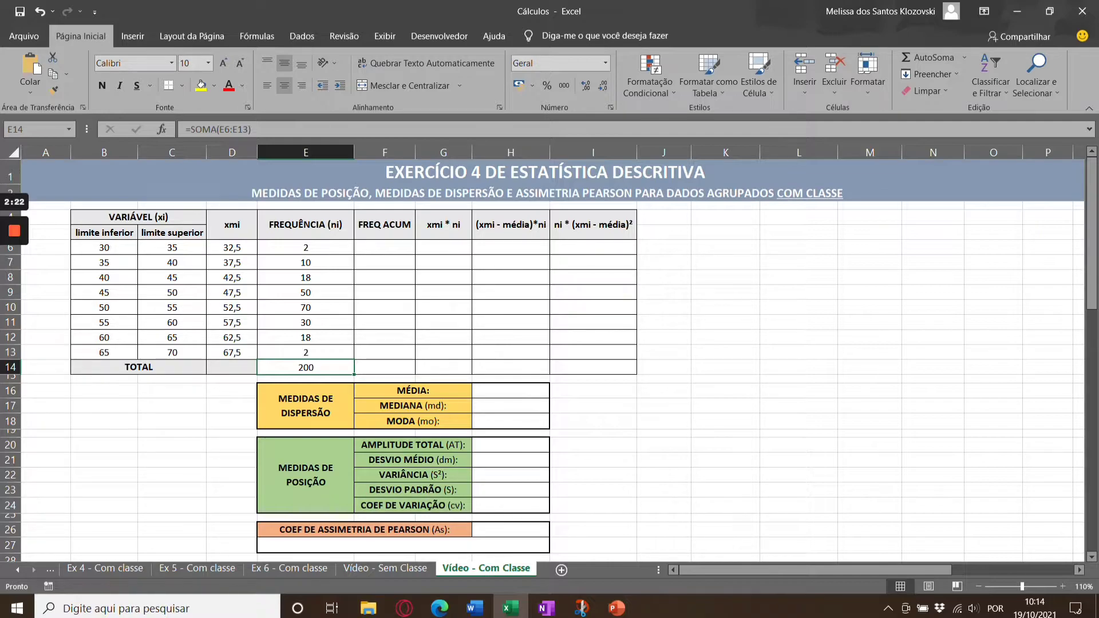
Start the cumulative frequency column by entering =E6 in F6.
left_click(385, 246)
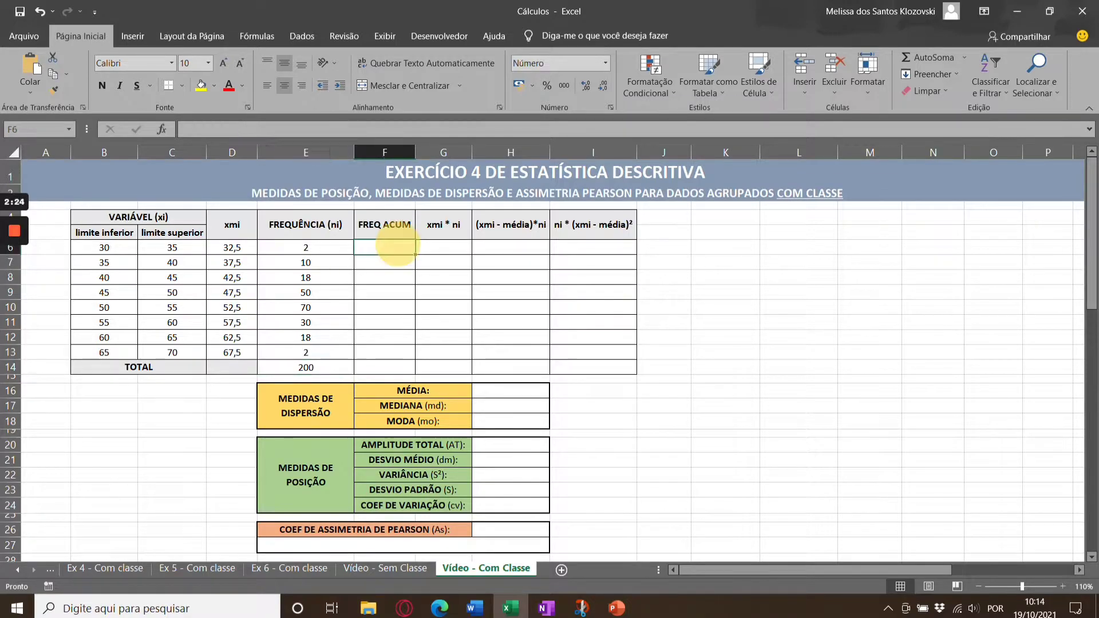
type("=")
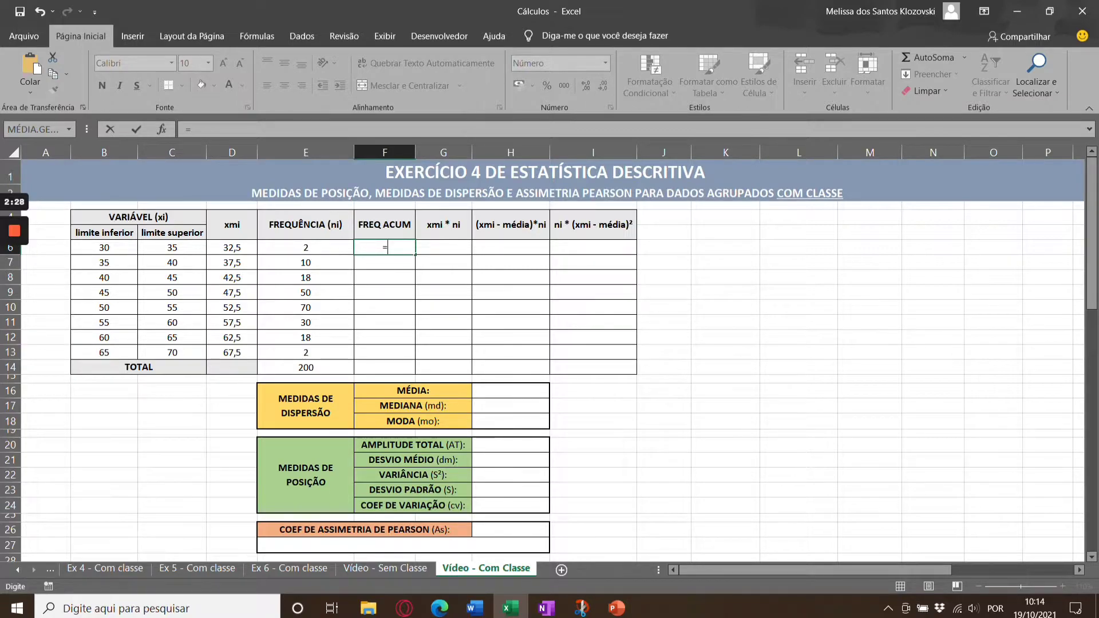
key("Left")
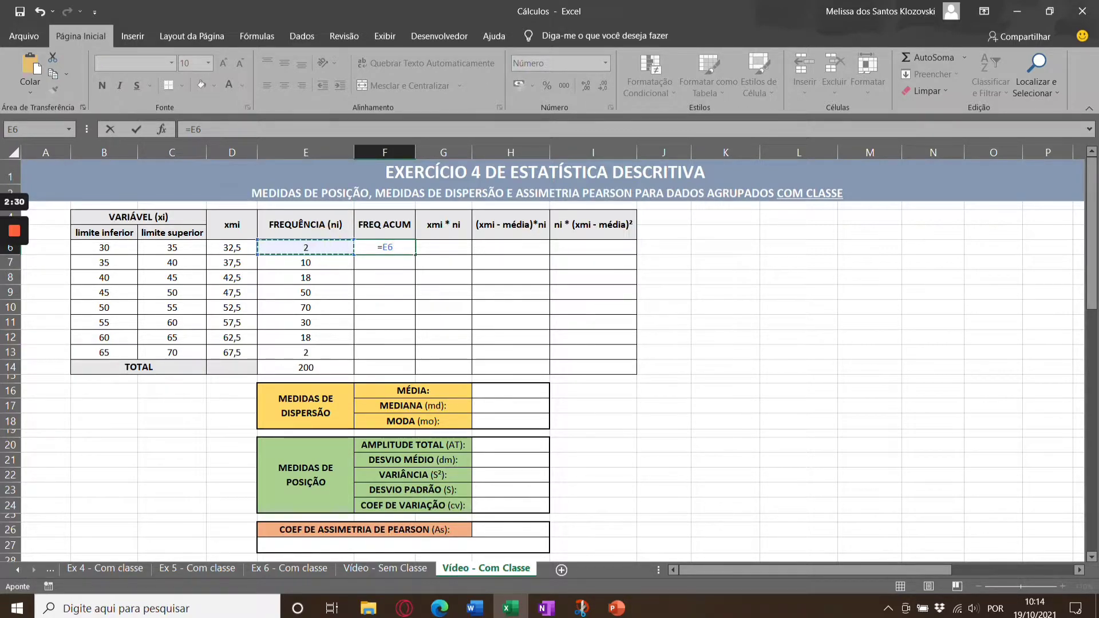
key("Return")
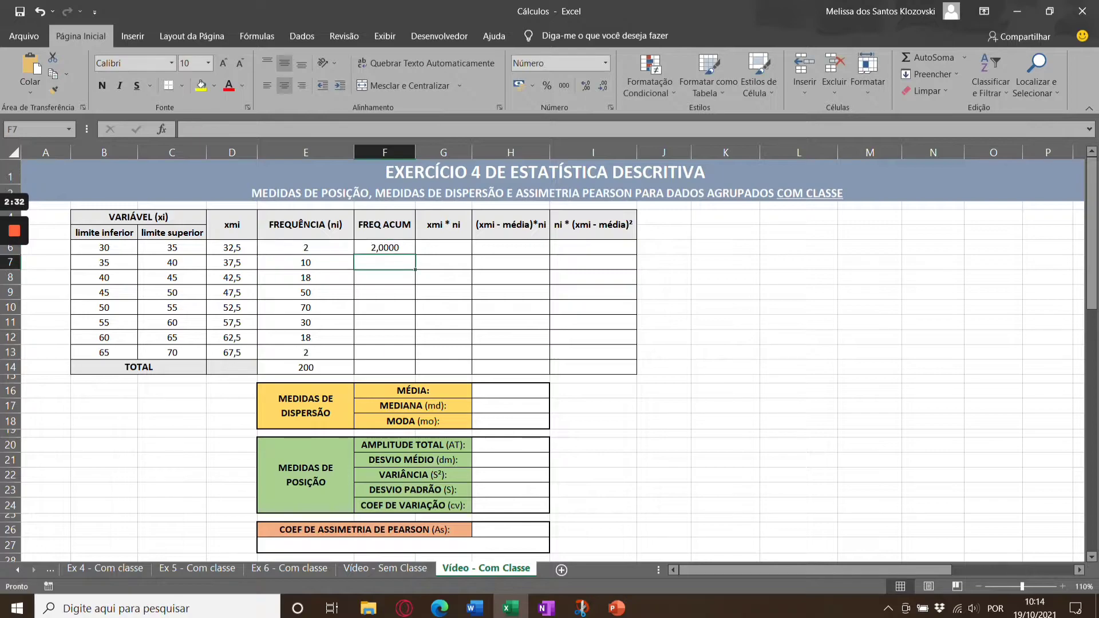
Enter the running total formula =E7+F6 in F7 and fill it down through F13.
type("=")
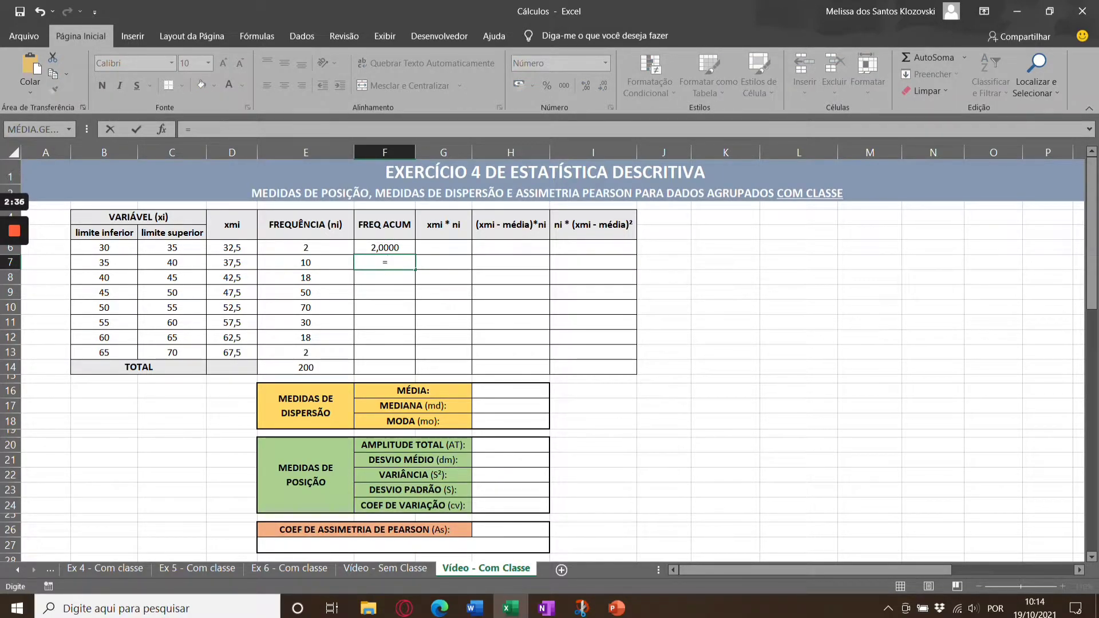
key("Left")
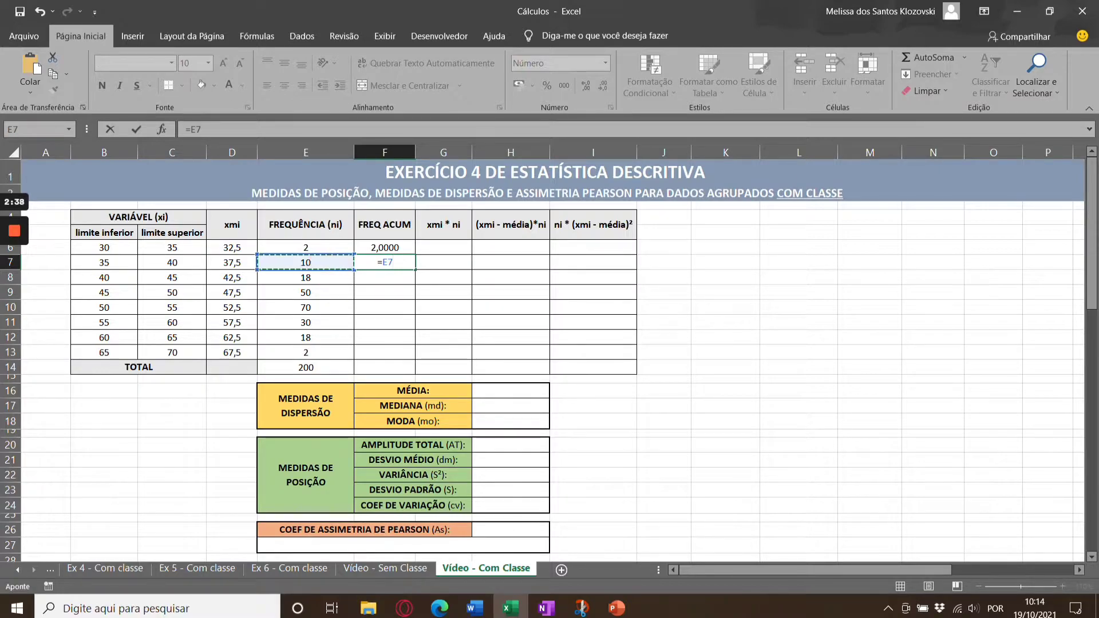
type("*")
key("BackSpace")
type("+")
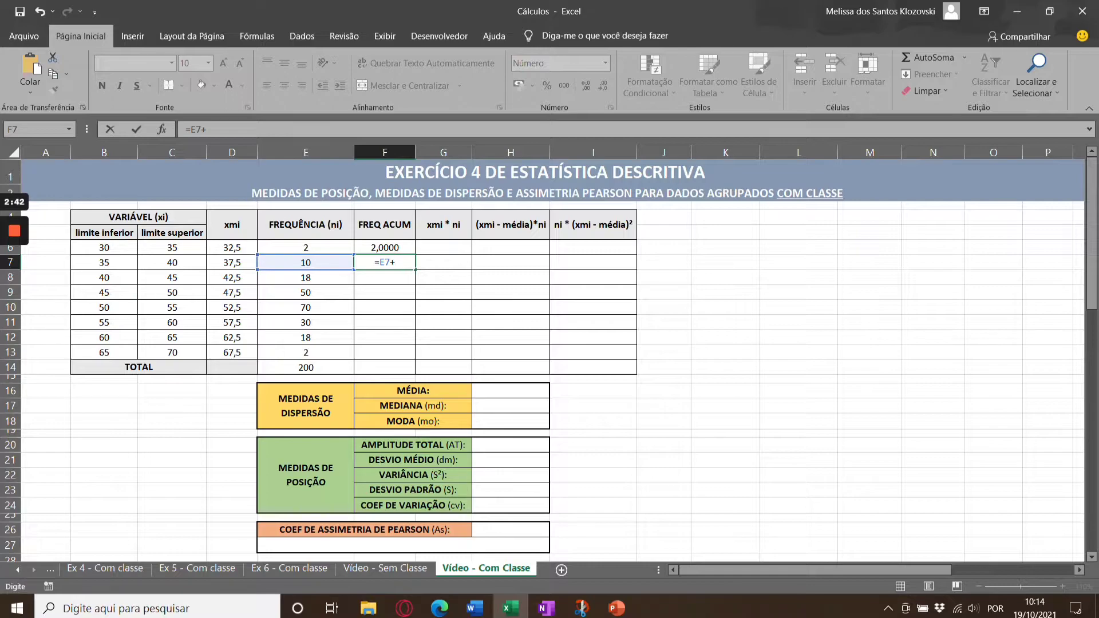
key("Up")
key("Return")
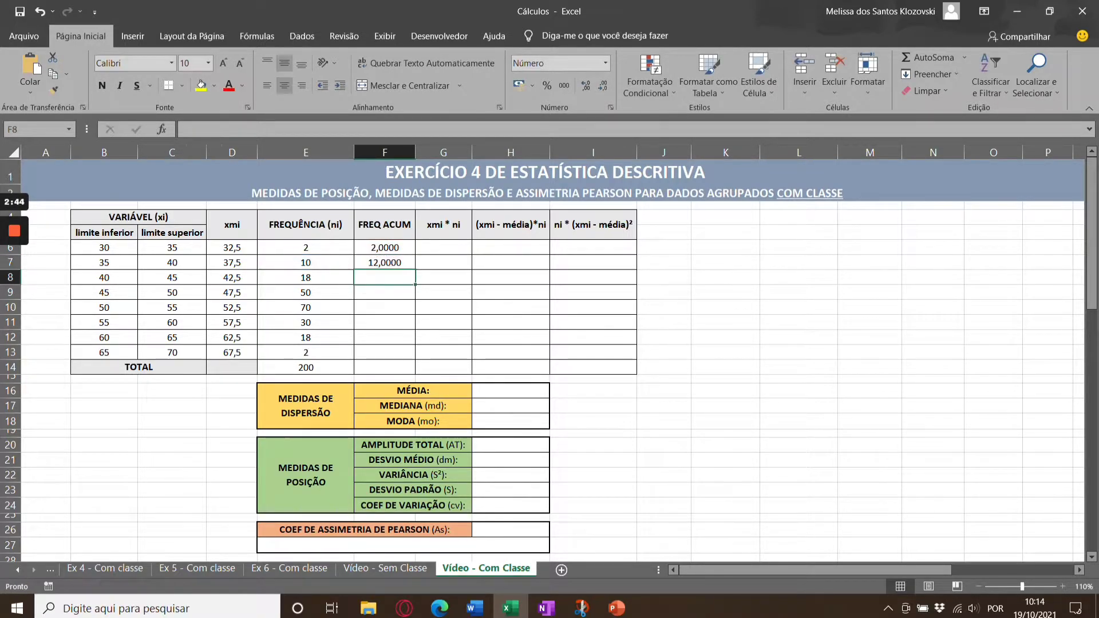
left_click(410, 263)
left_click_drag(415, 269, 414, 355)
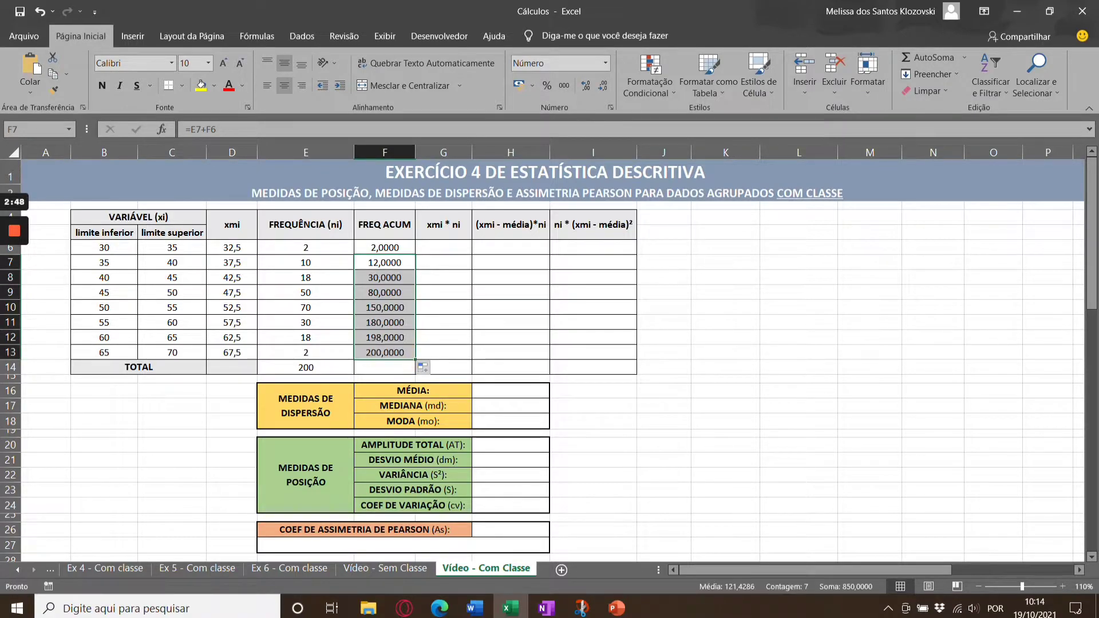
Format the cumulative frequencies in F6:F13 with no decimal places.
left_click(393, 353)
left_click_drag(384, 248, 381, 347)
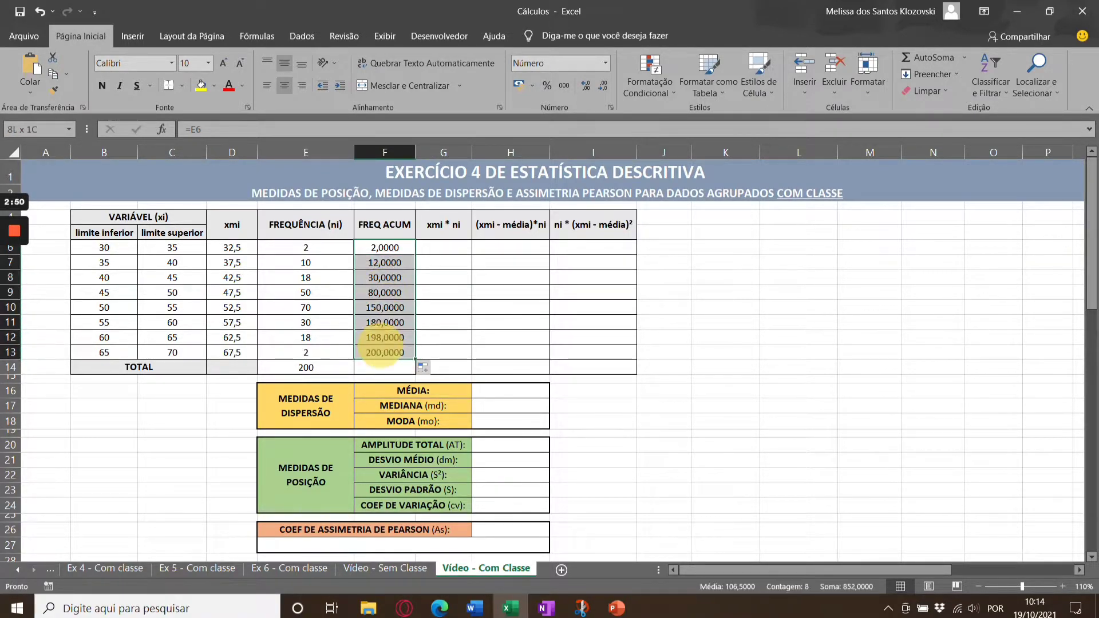
left_click(602, 86)
left_click(602, 87)
left_click(602, 87)
left_click(602, 88)
Enter =D6*E6 in G6 for the xmi * ni column and fill it down through G13.
left_click(445, 249)
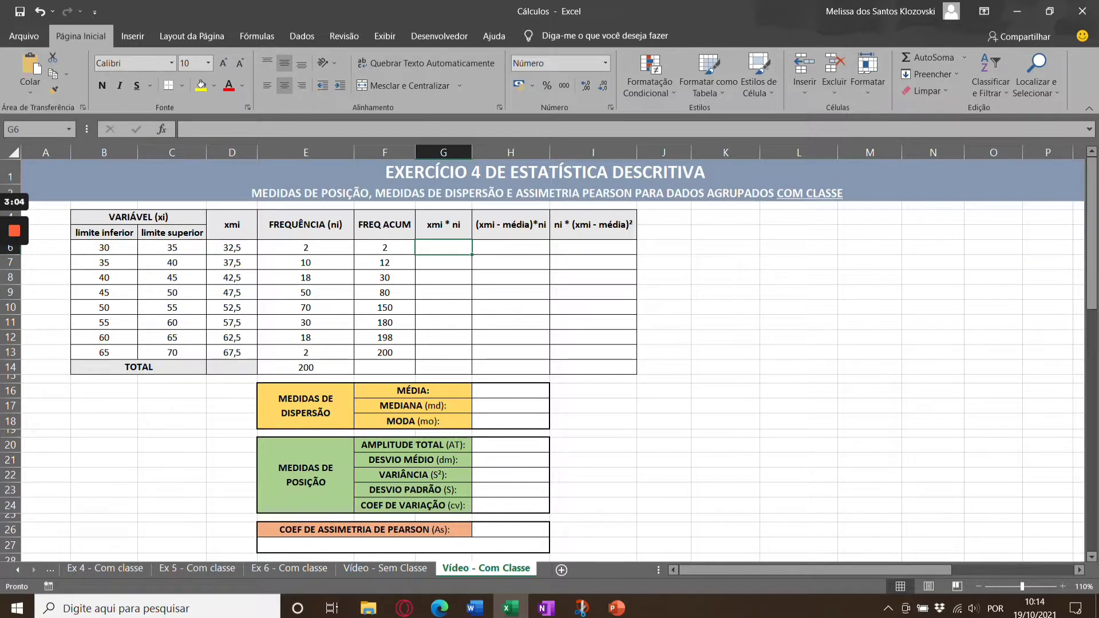
type("=")
left_click(236, 249)
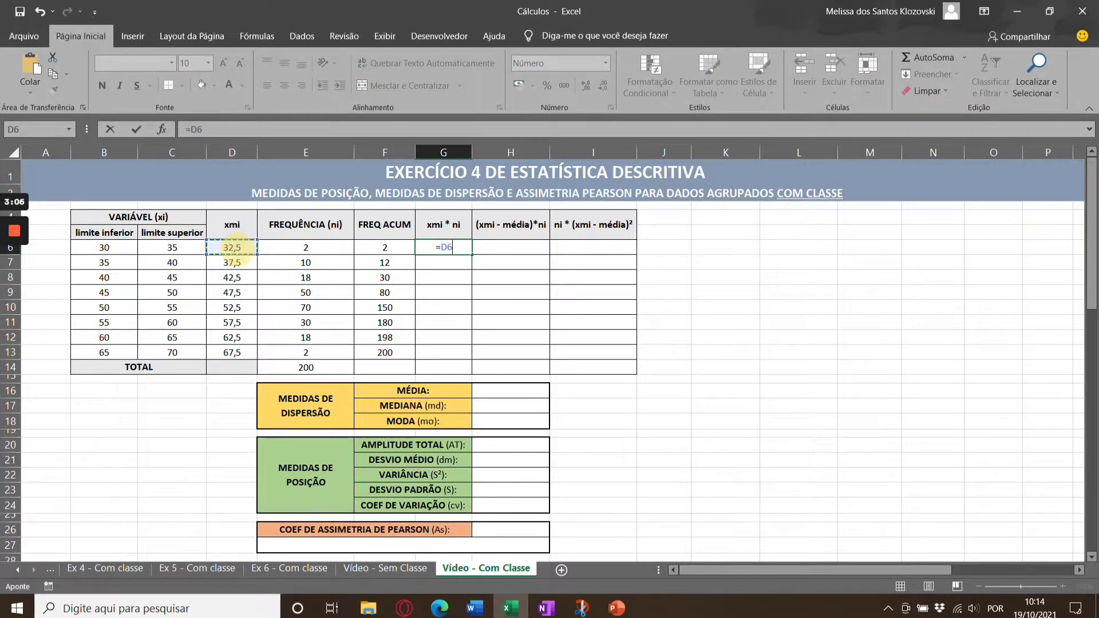
type("*")
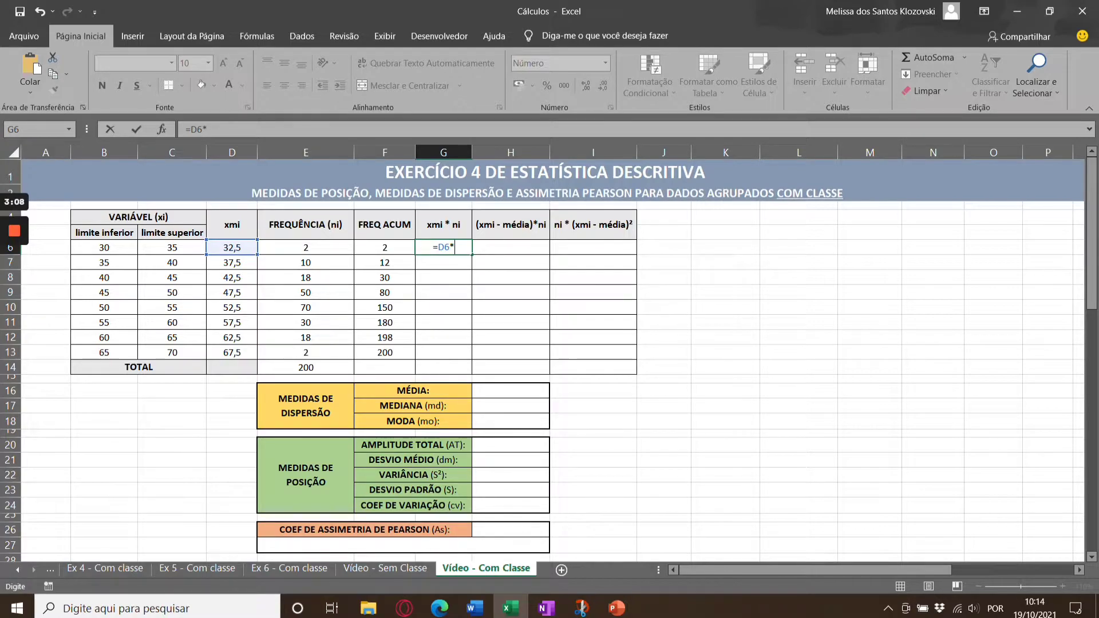
left_click(335, 250)
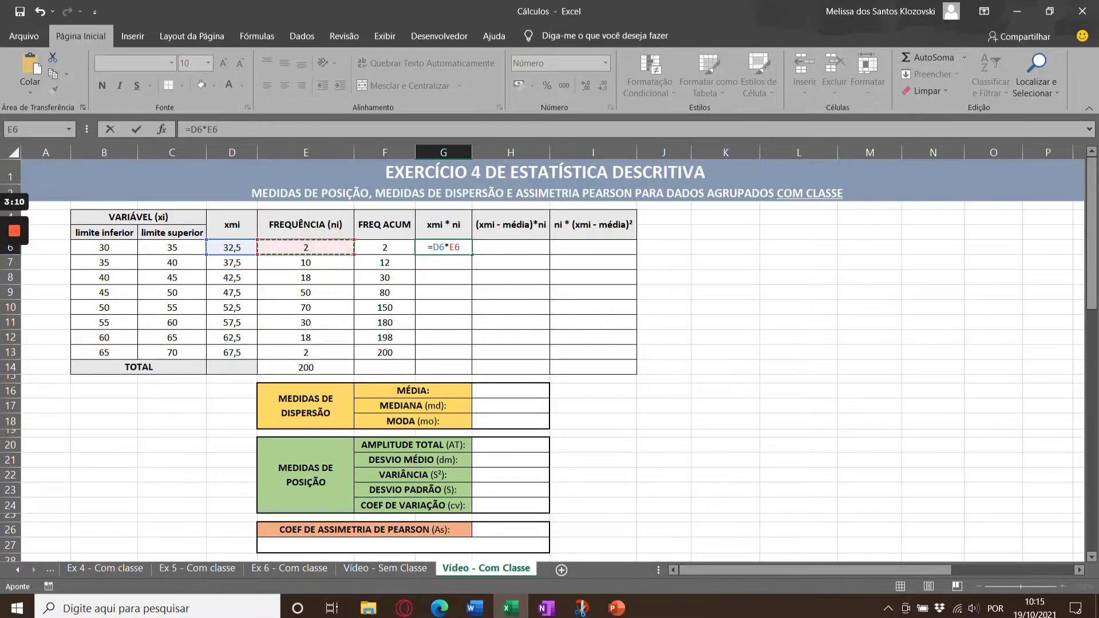
key("Return")
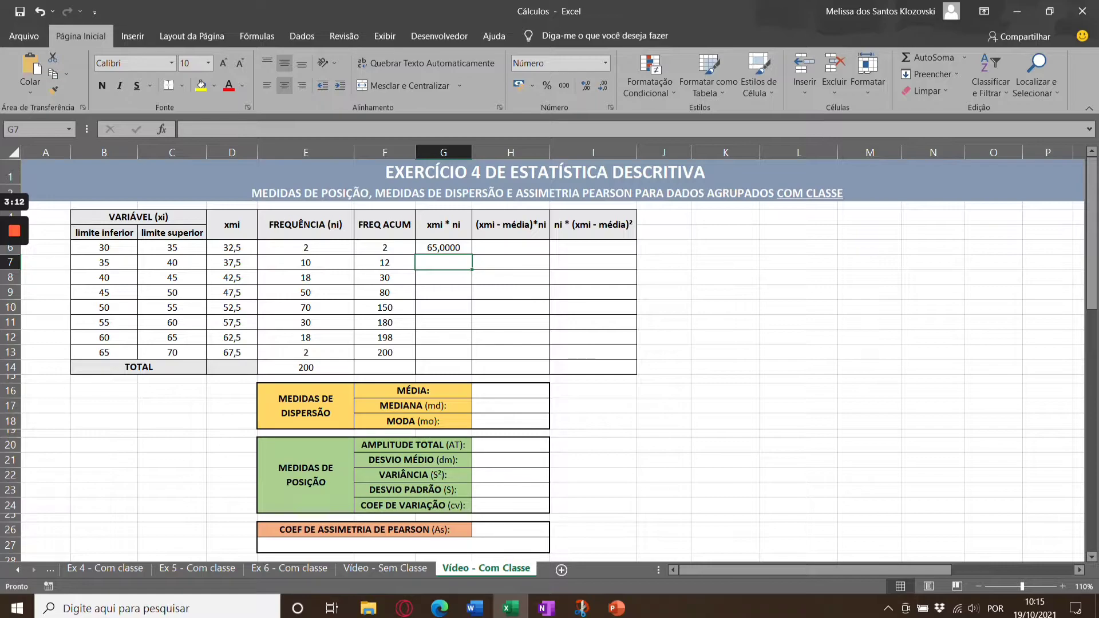
left_click(443, 248)
left_click_drag(472, 255, 465, 352)
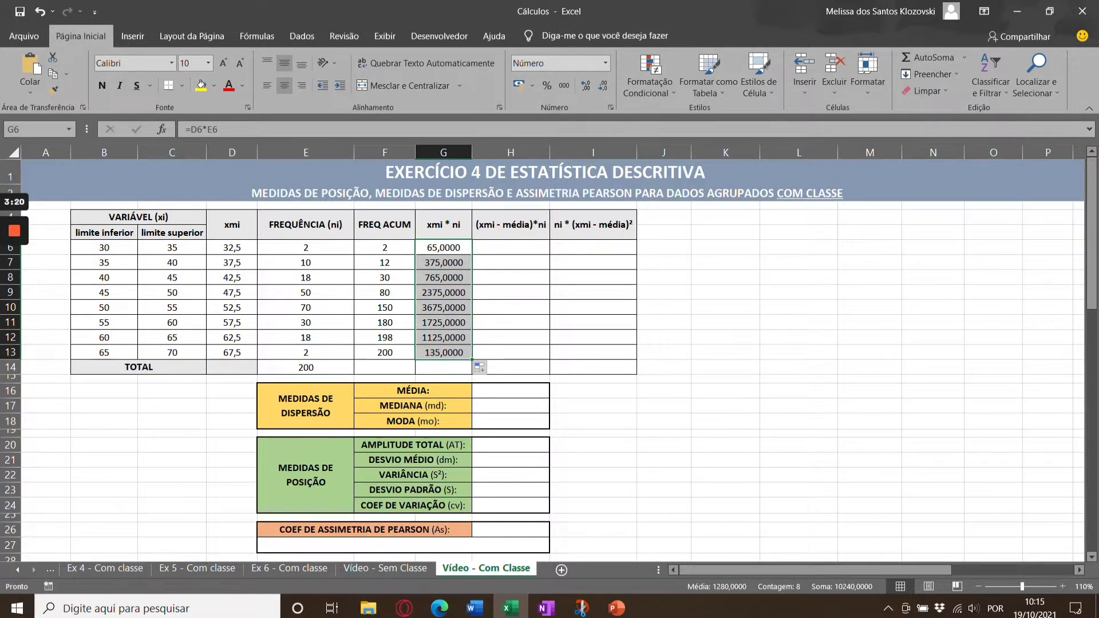
Total G6:G13 in G14 with AutoSum and format G6:G14 with no decimal places.
left_click(444, 368)
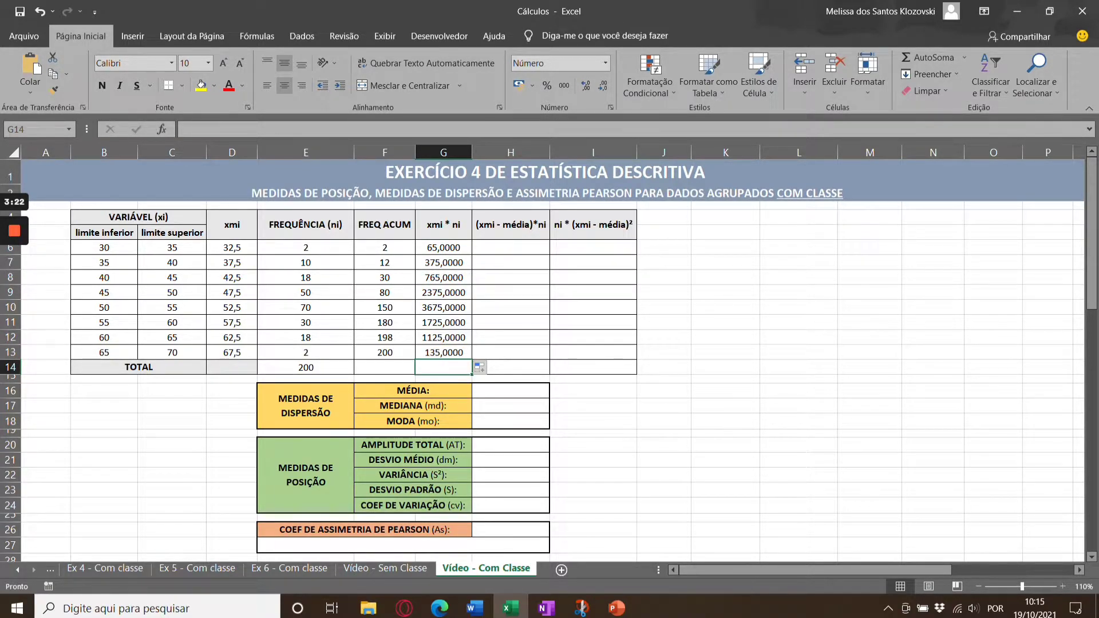
left_click_drag(443, 247, 444, 352)
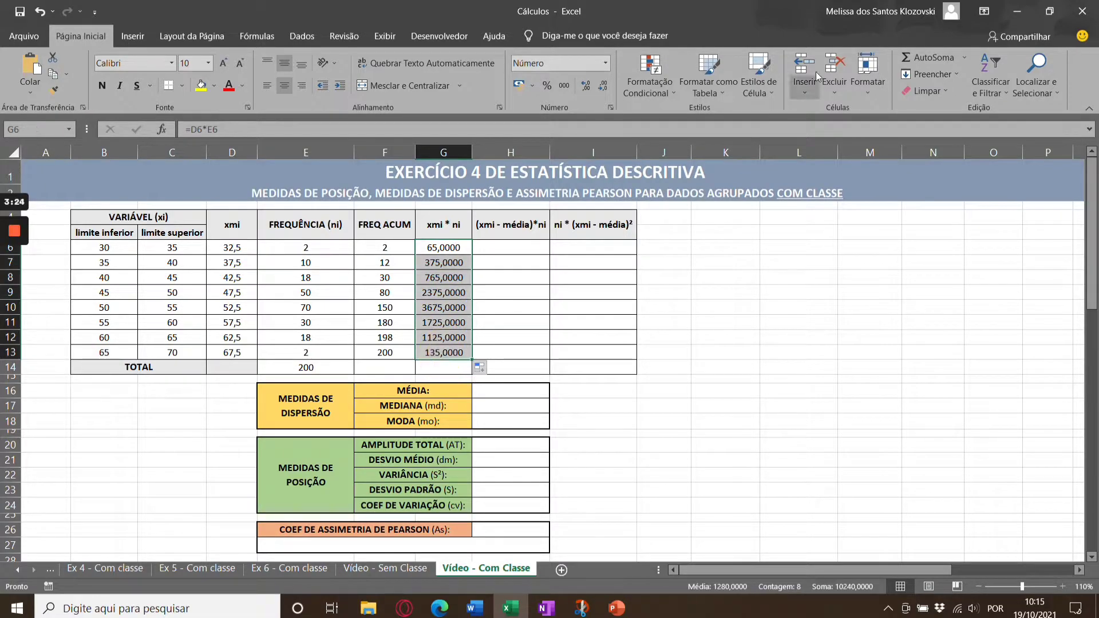
left_click(922, 57)
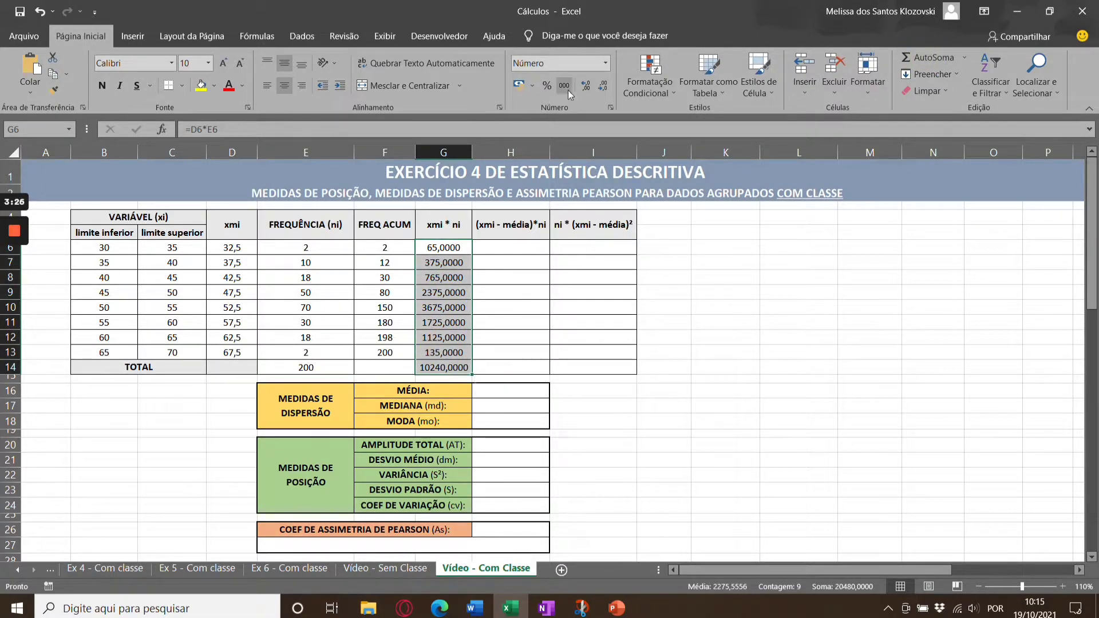
left_click(603, 87)
left_click(603, 87)
left_click(602, 87)
left_click(603, 87)
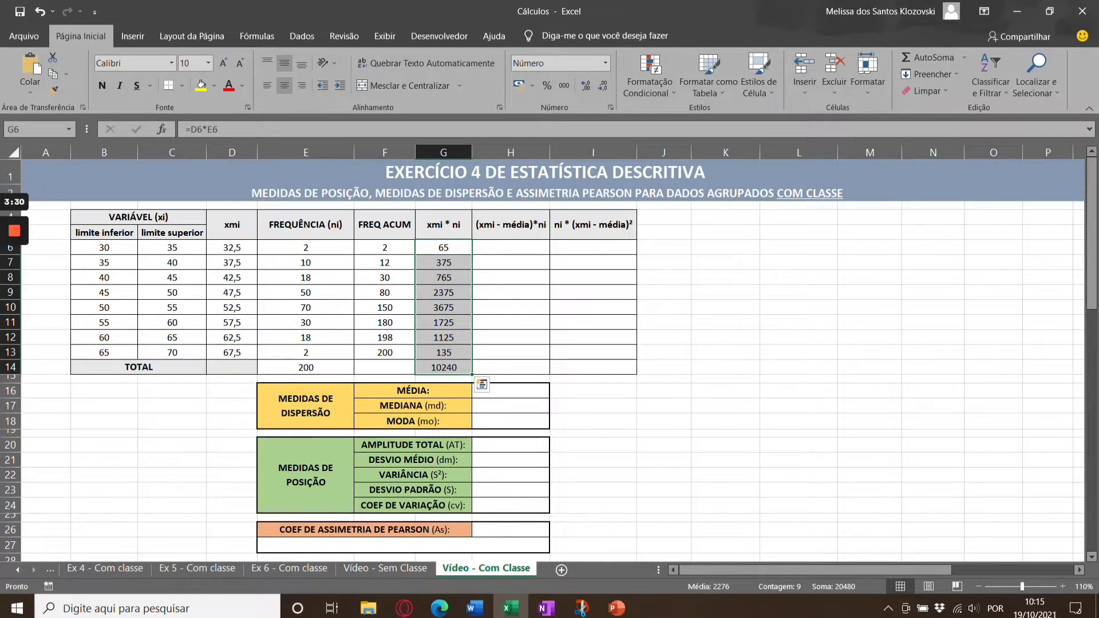
Find the MÉDIA formula picture below the tables and place it beside the summary measures tables.
left_click(532, 292)
scroll(533, 292, "down", 3)
scroll(533, 361, "down", 5)
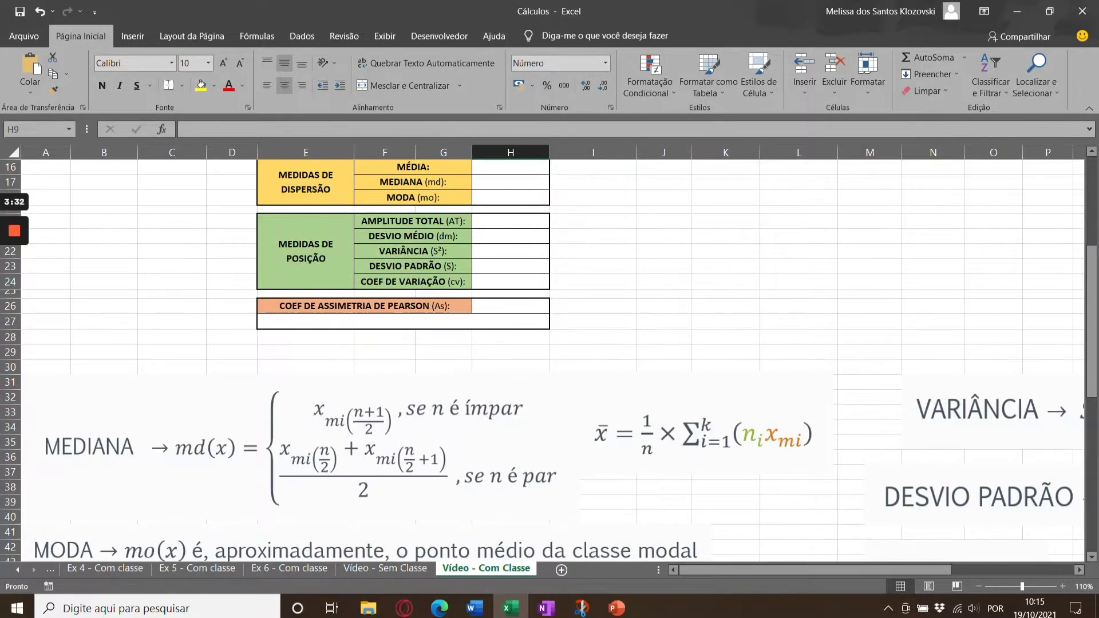
scroll(532, 361, "down", 5)
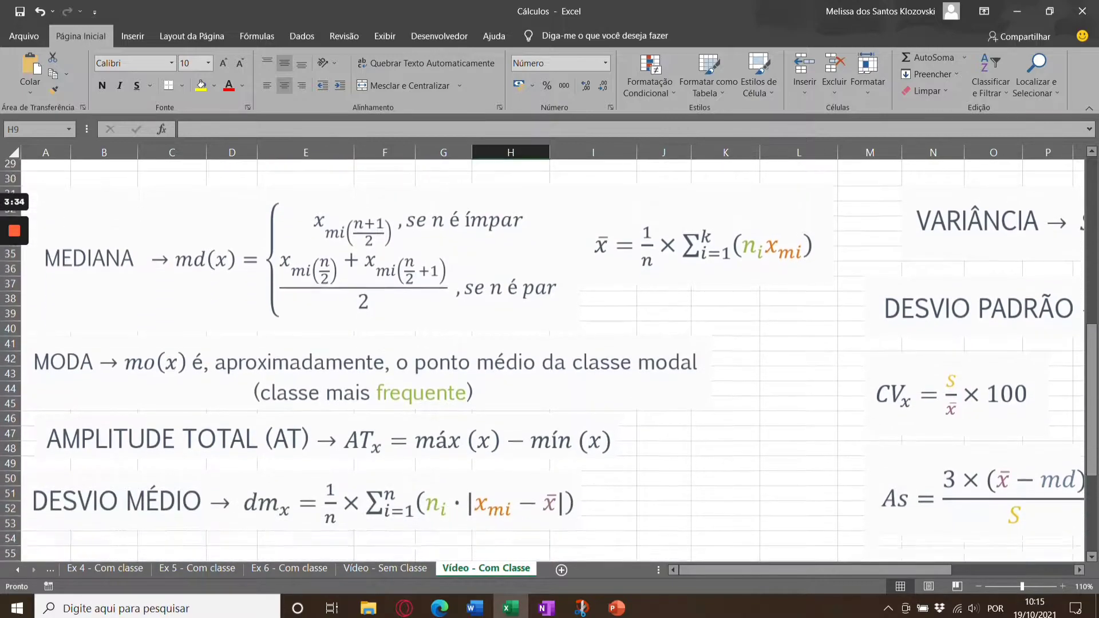
scroll(532, 361, "up", 3)
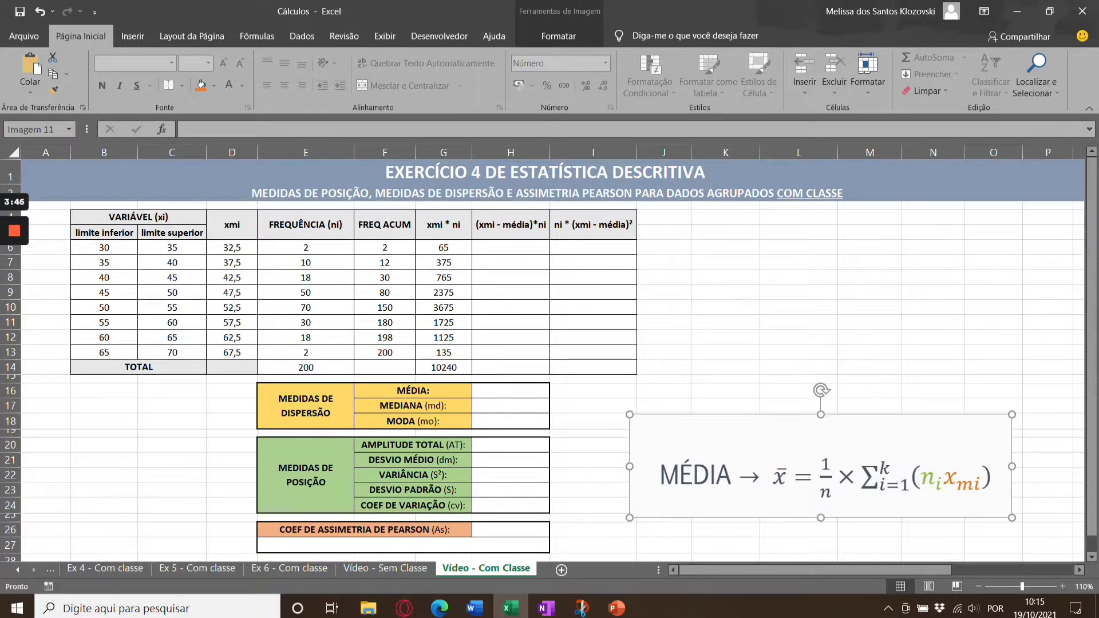
Calculate the mean in H16 with =ARRED(G14/E14;4).
left_click(519, 391)
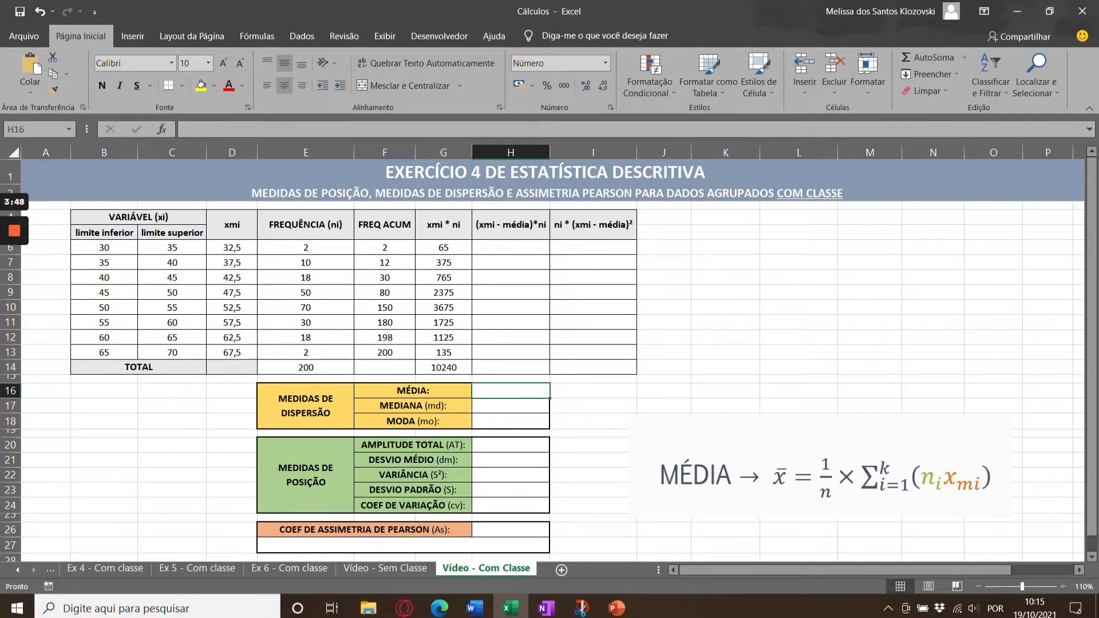
type("=")
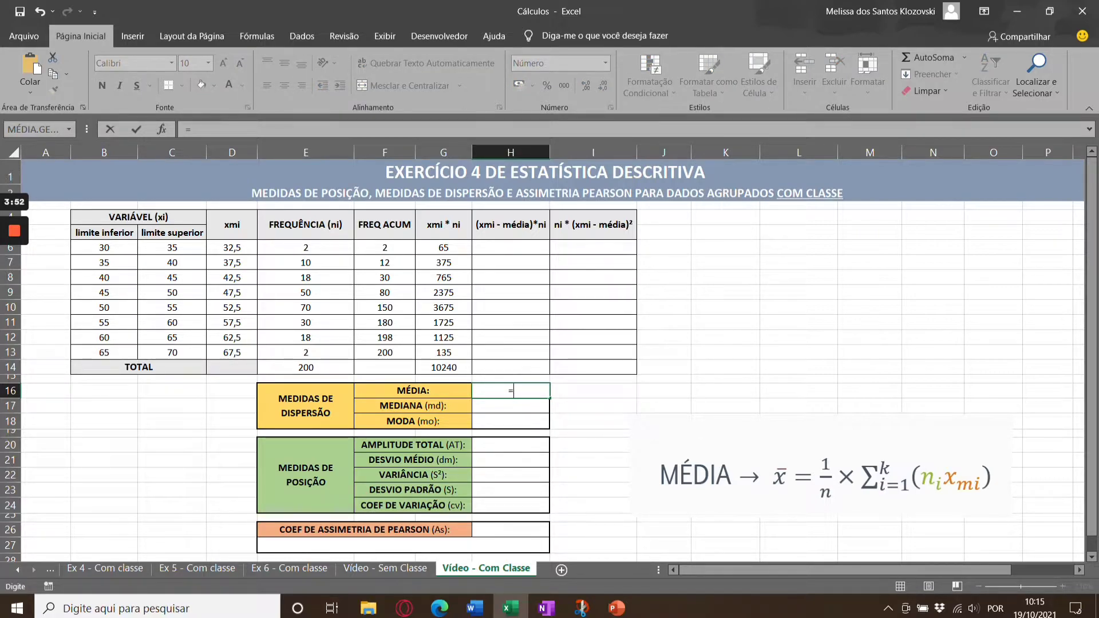
type("arred")
key("Tab")
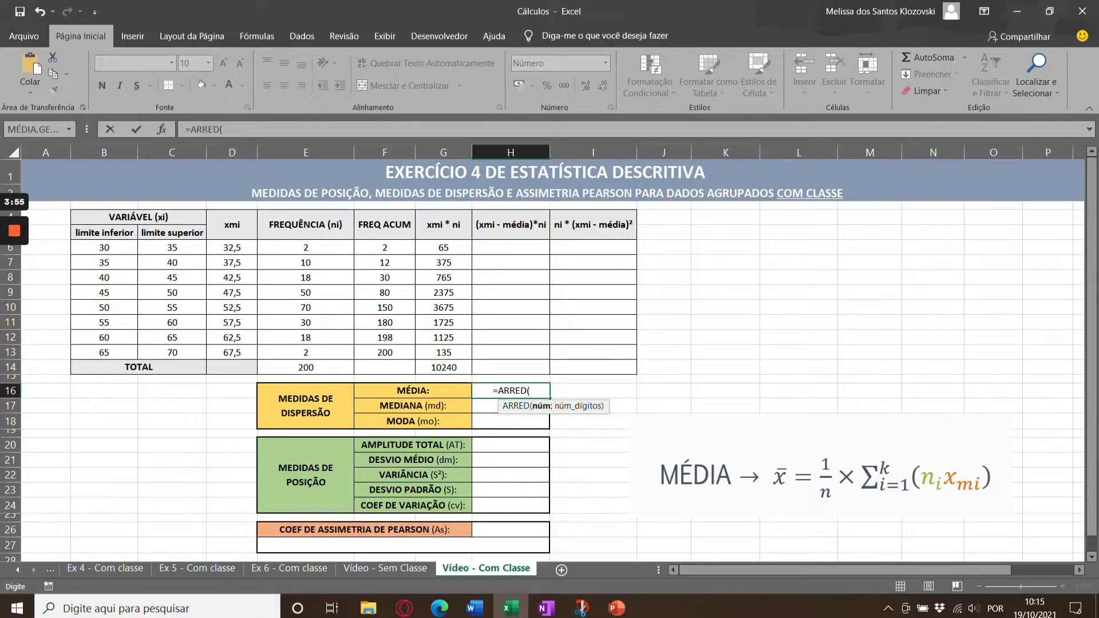
left_click(444, 367)
type("/")
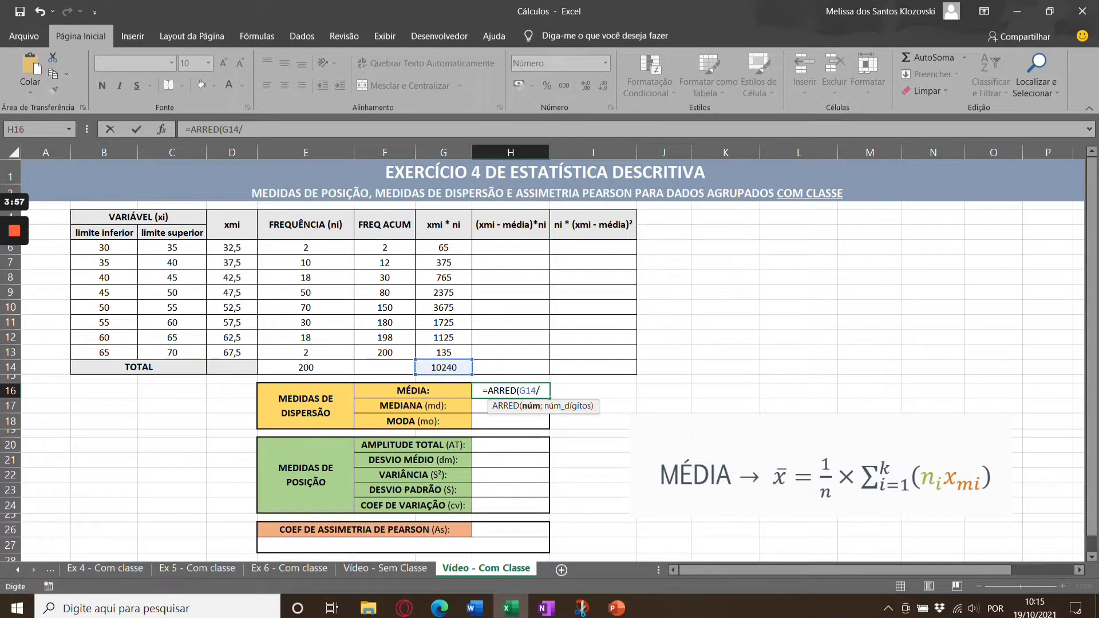
left_click(305, 367)
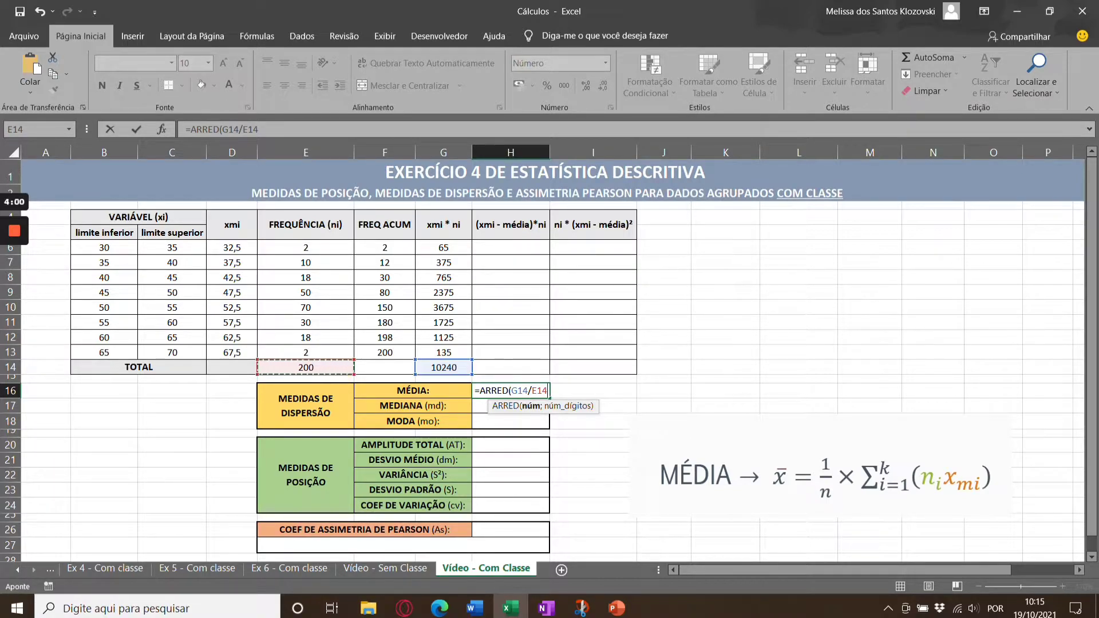
type(";")
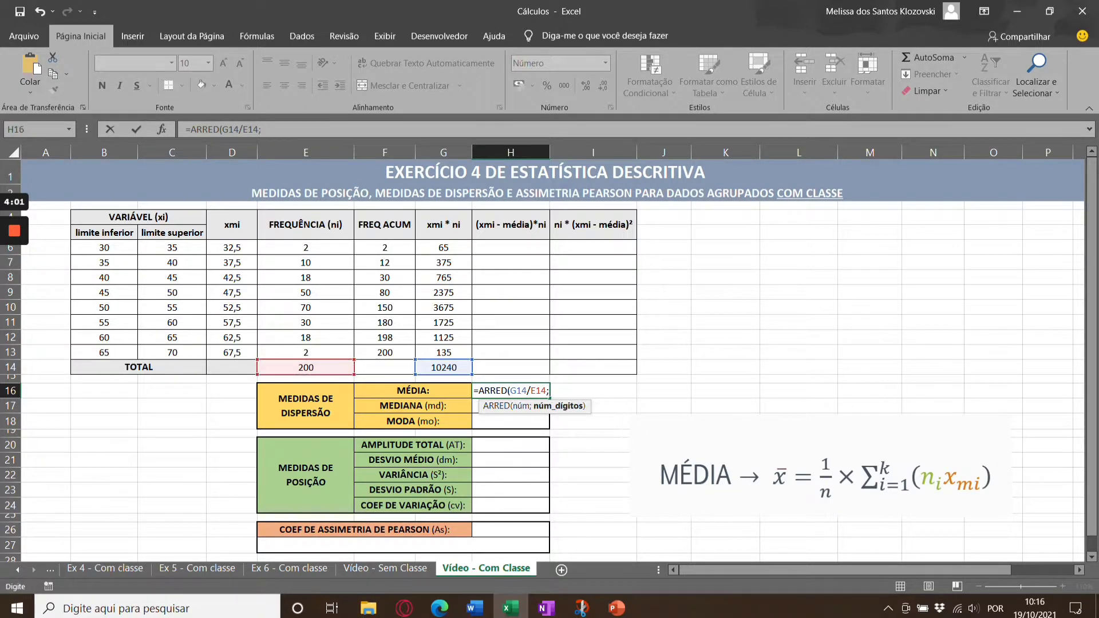
type("4")
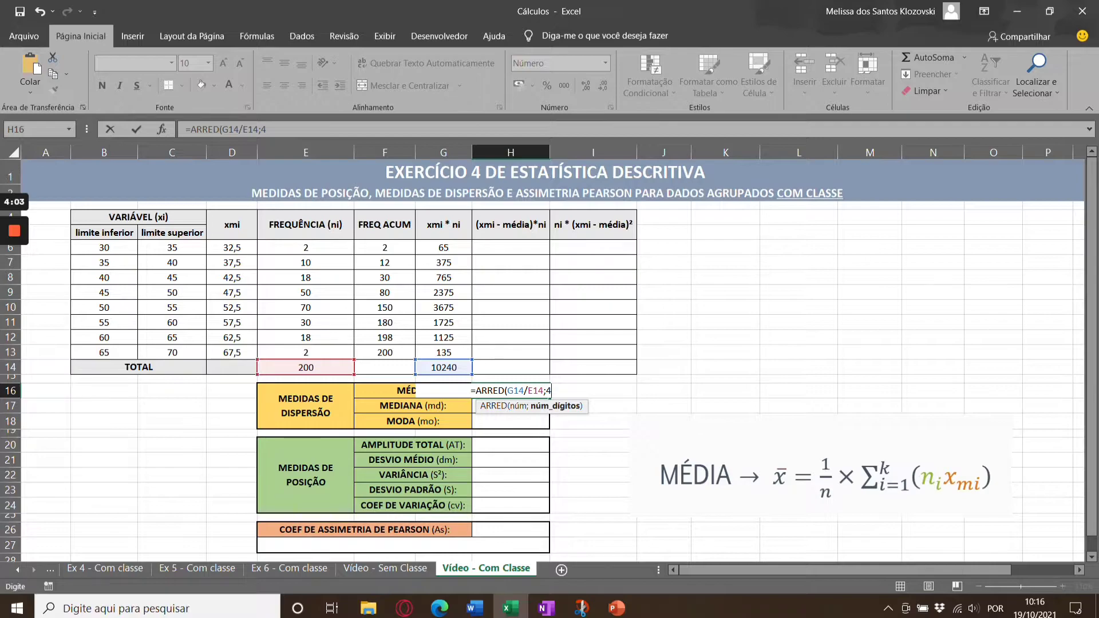
type(")")
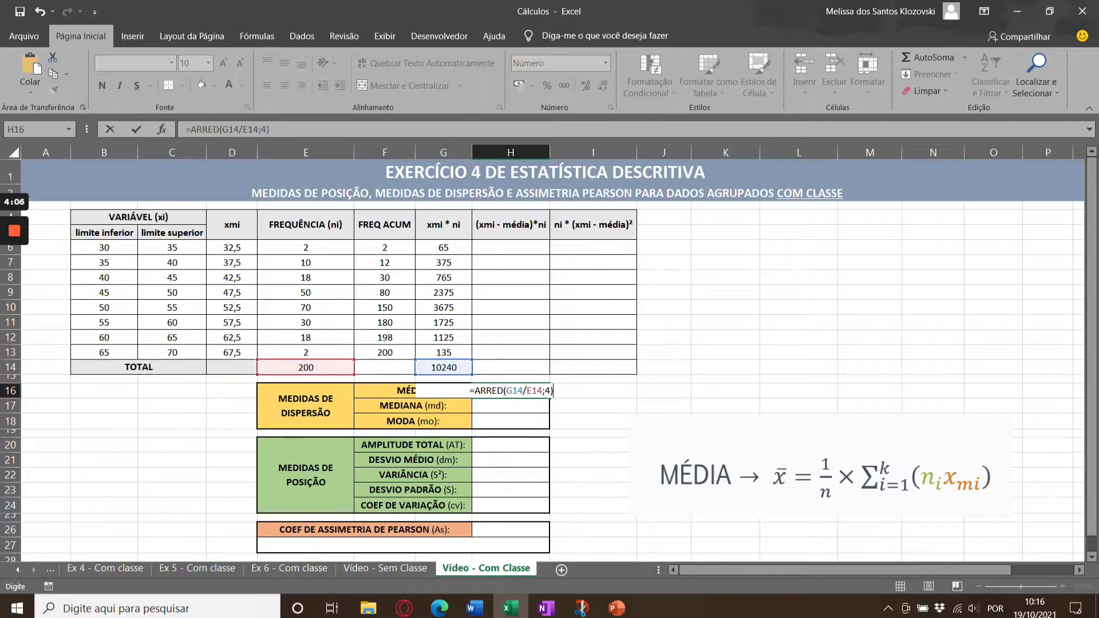
key("Return")
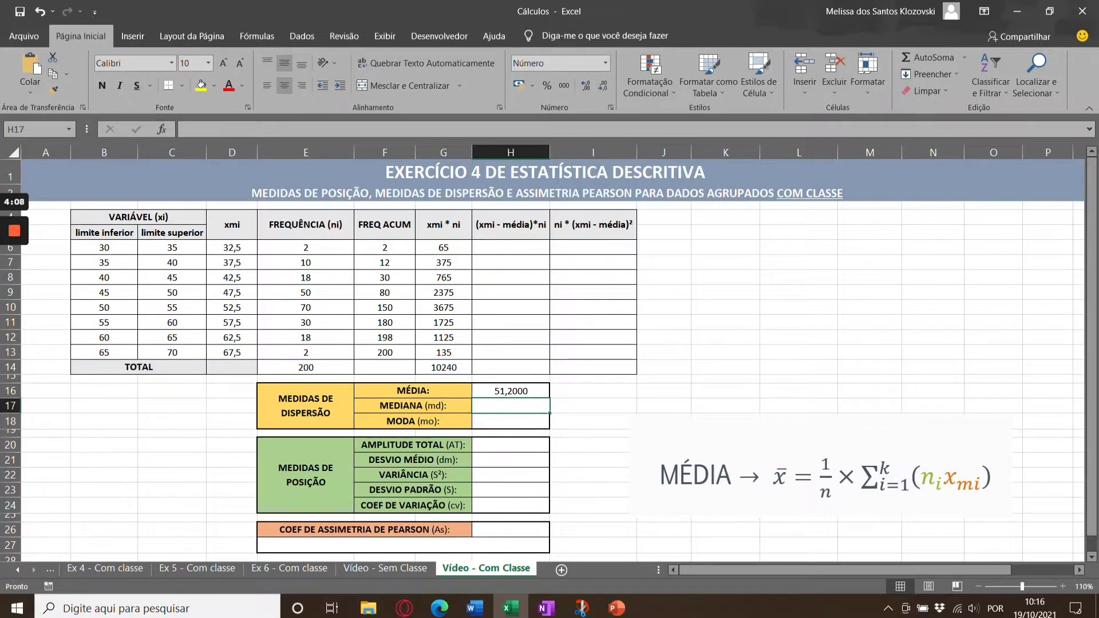
left_click(544, 389)
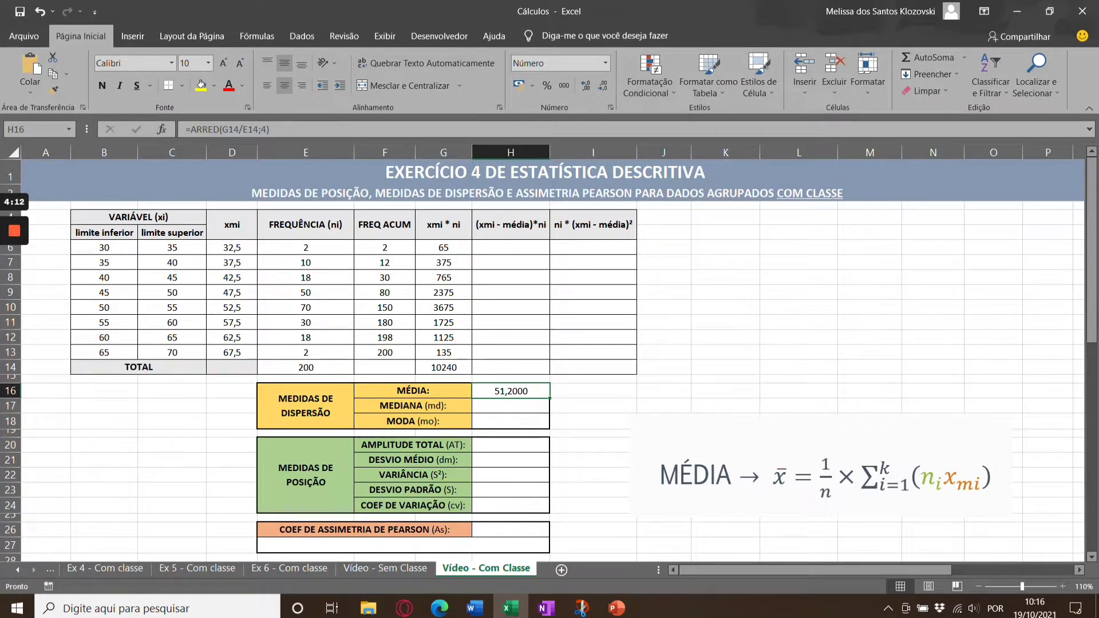
Enter =ABS(D6-$H$16)*E6 in H6 for the (xmi - média)*ni column and fill it down through H13.
left_click(508, 248)
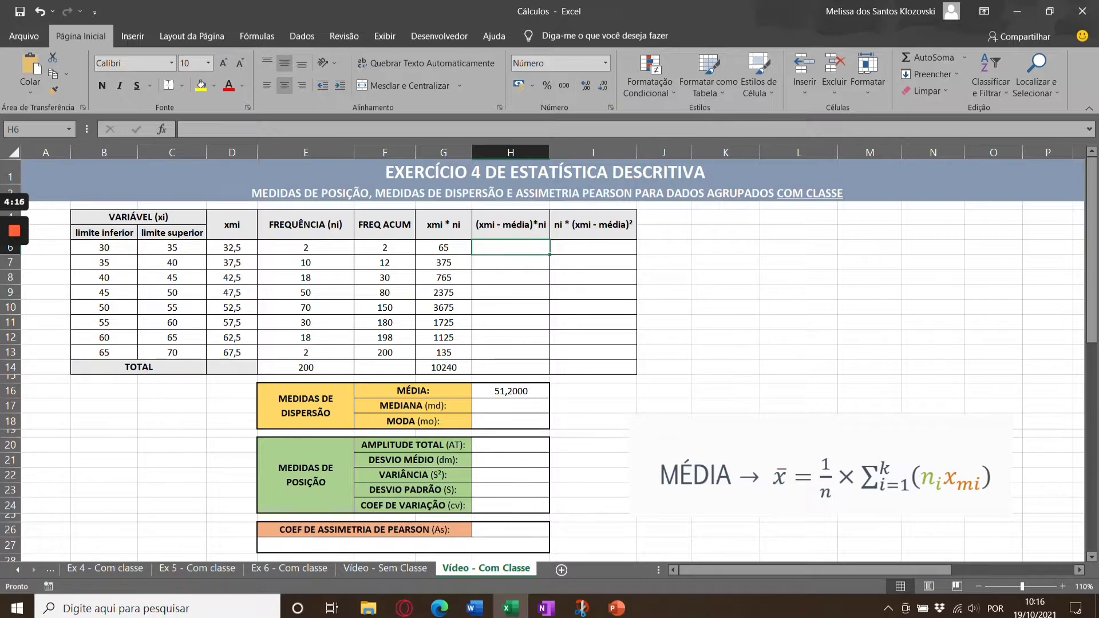
type("=")
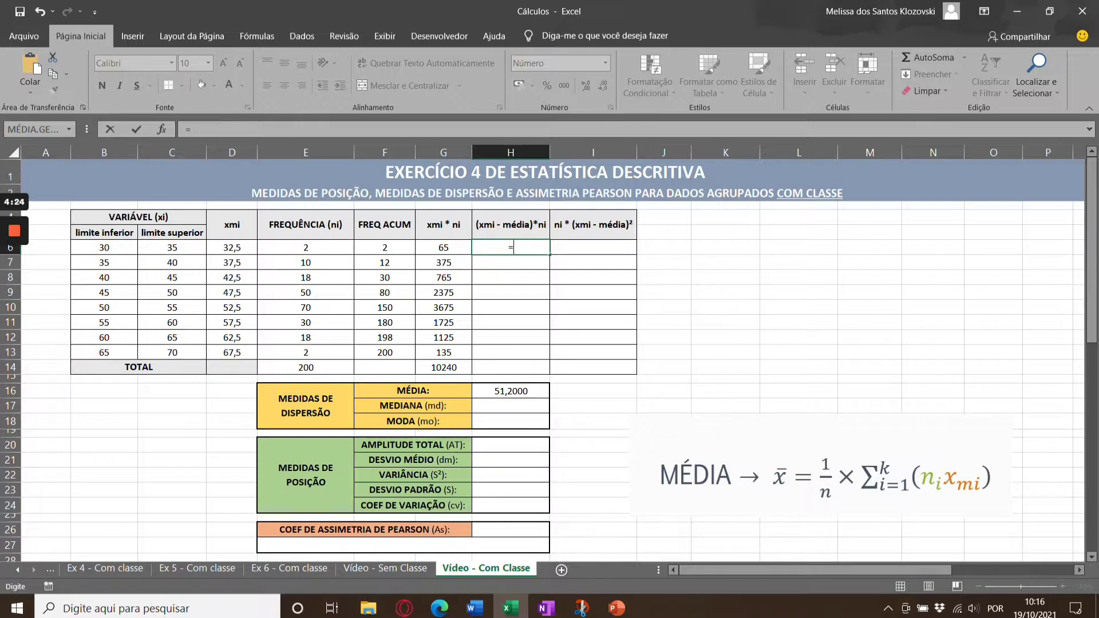
type("abs")
key("Tab")
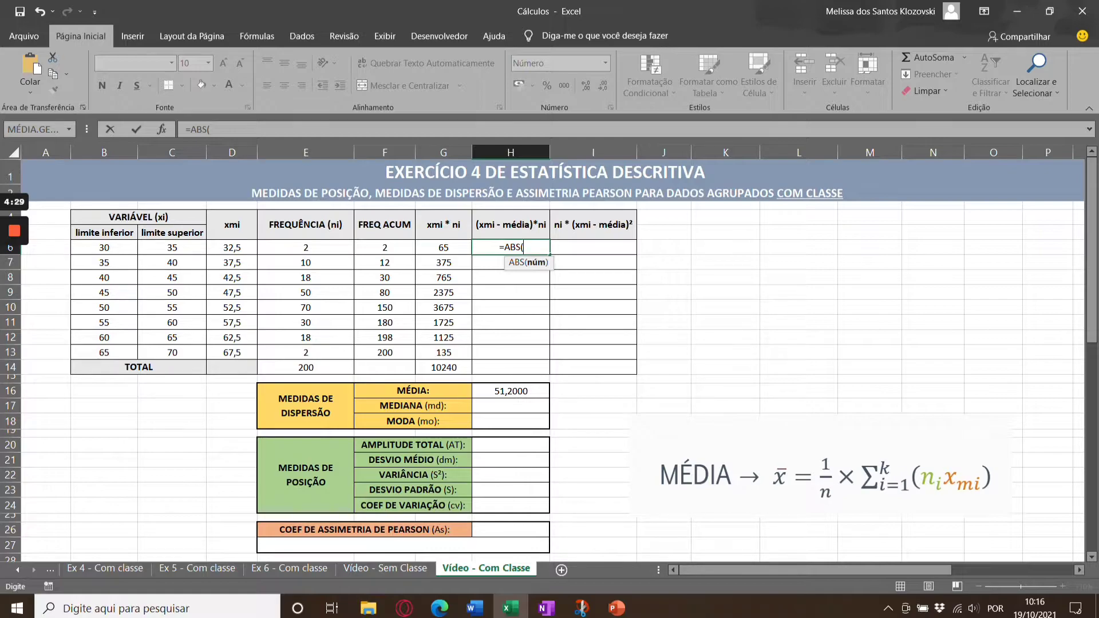
left_click(233, 248)
type("-")
left_click(511, 391)
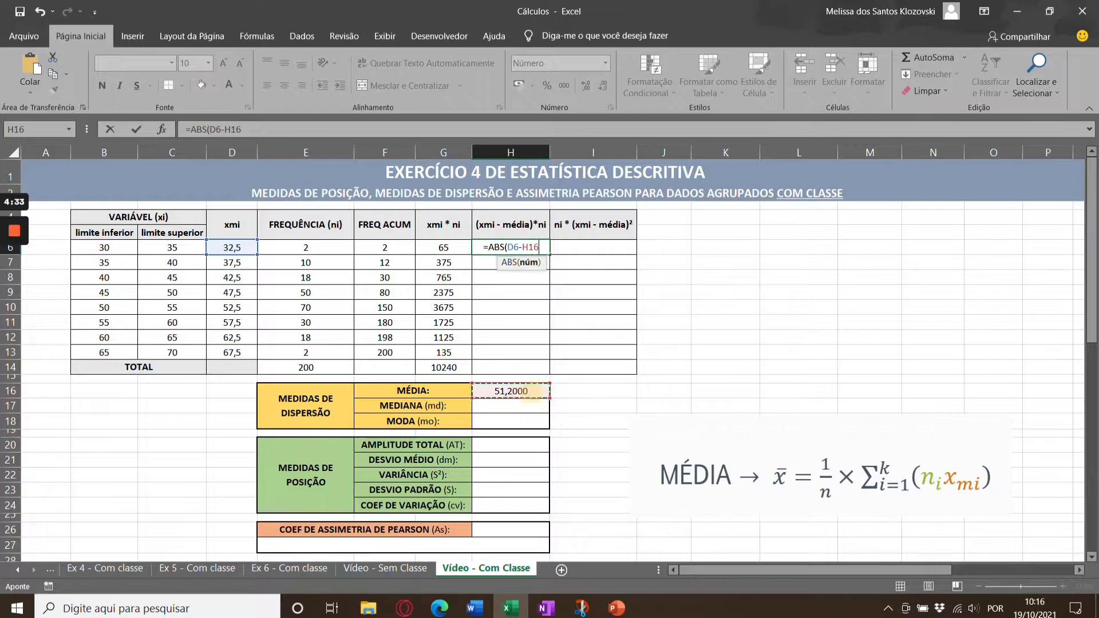
key("F4")
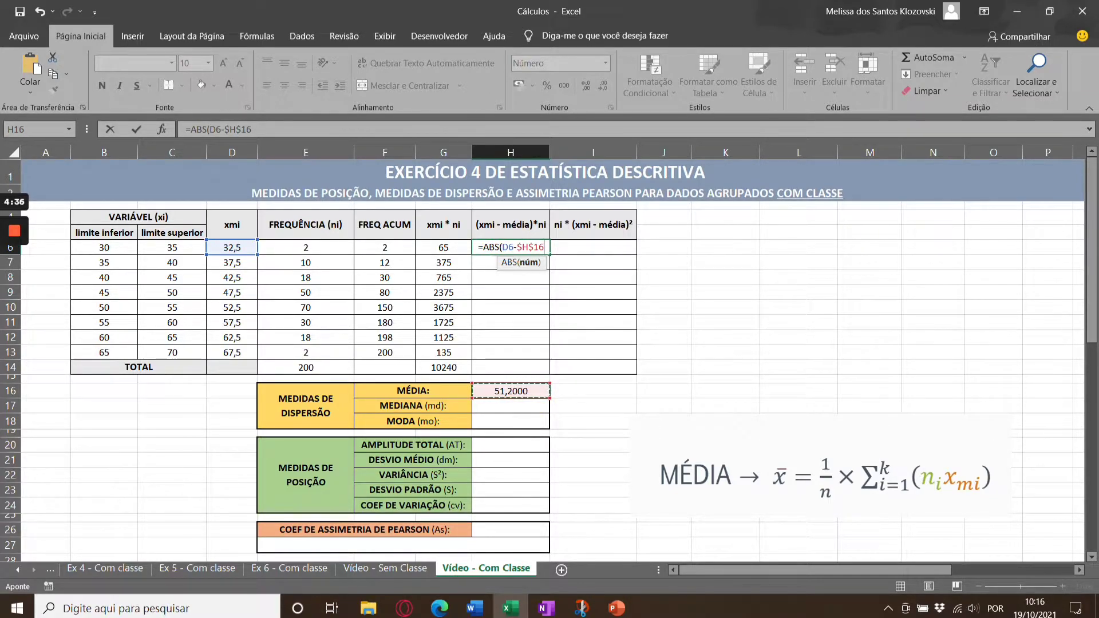
type(")")
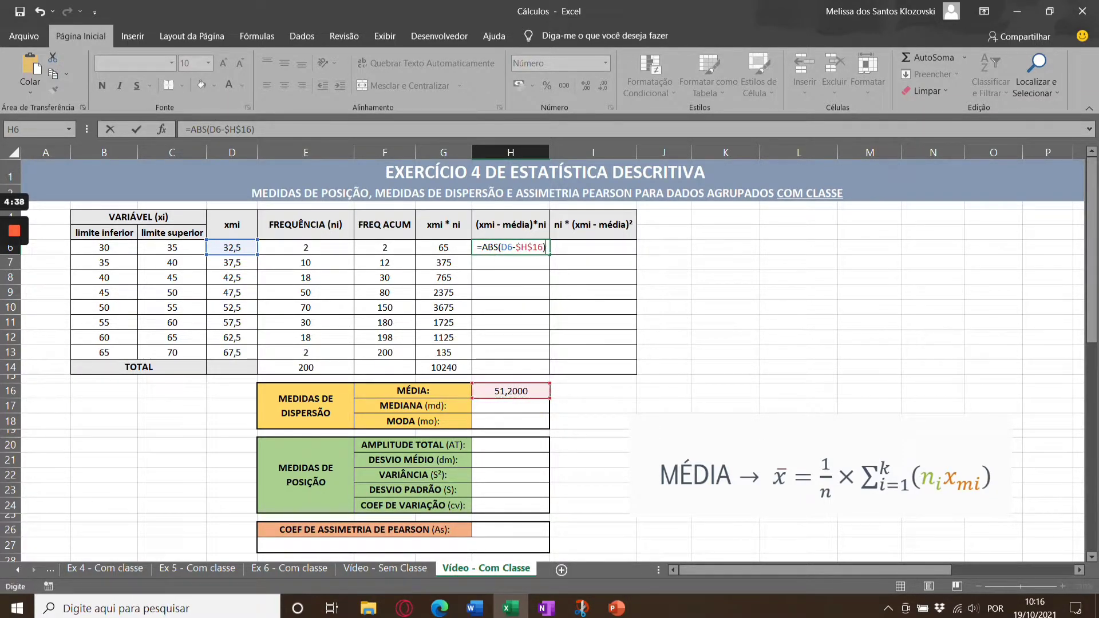
type("*")
key("Left")
key("Left")
key("Left")
key("Return")
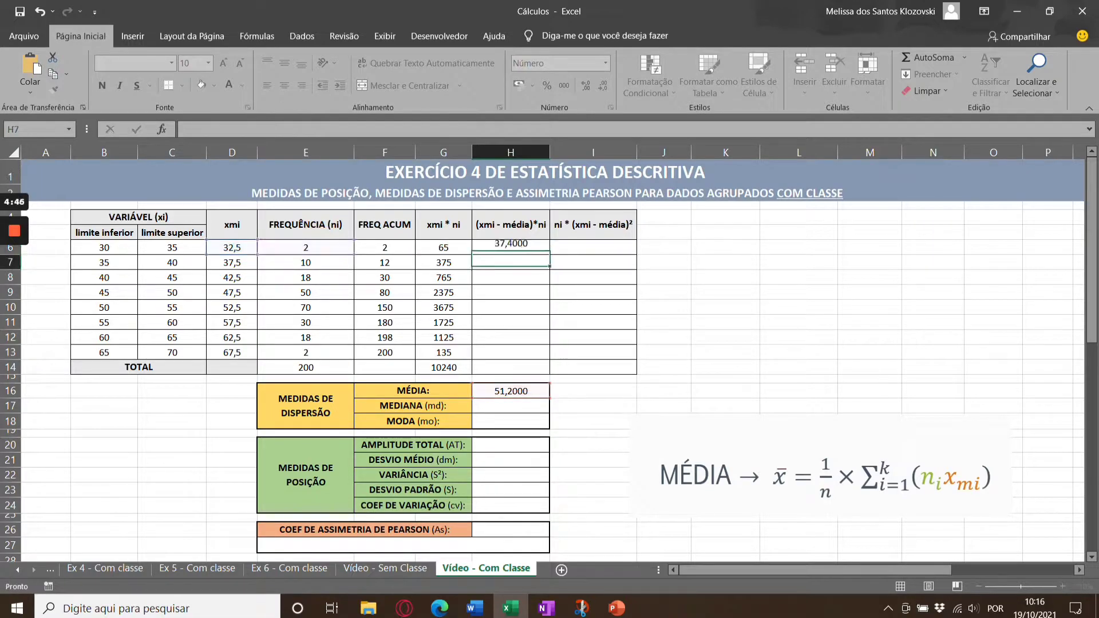
left_click(530, 248)
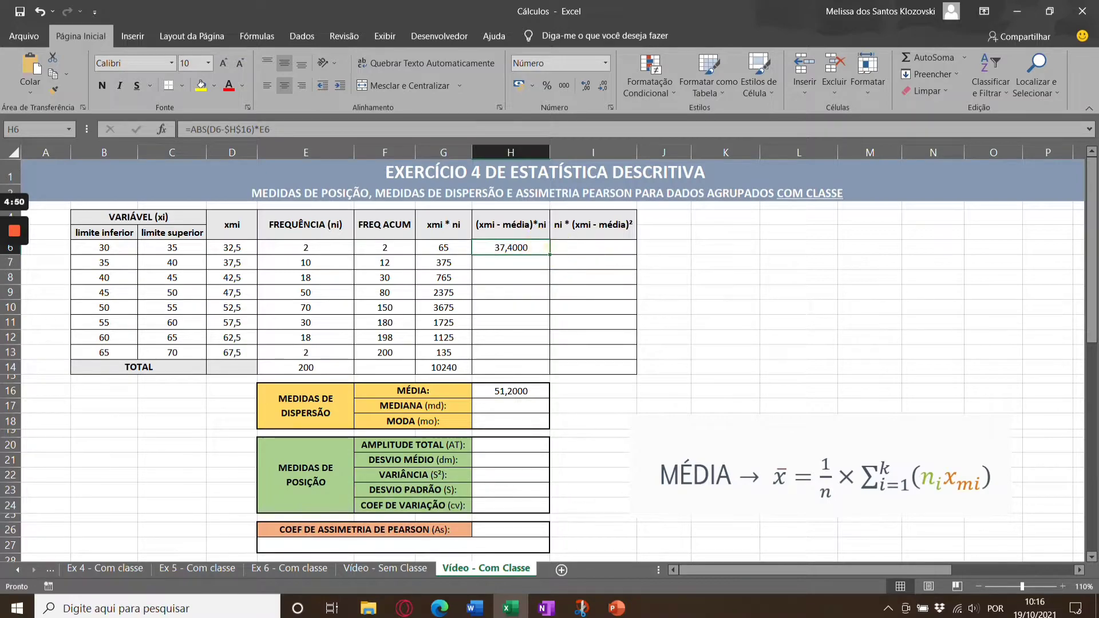
left_click_drag(549, 254, 535, 356)
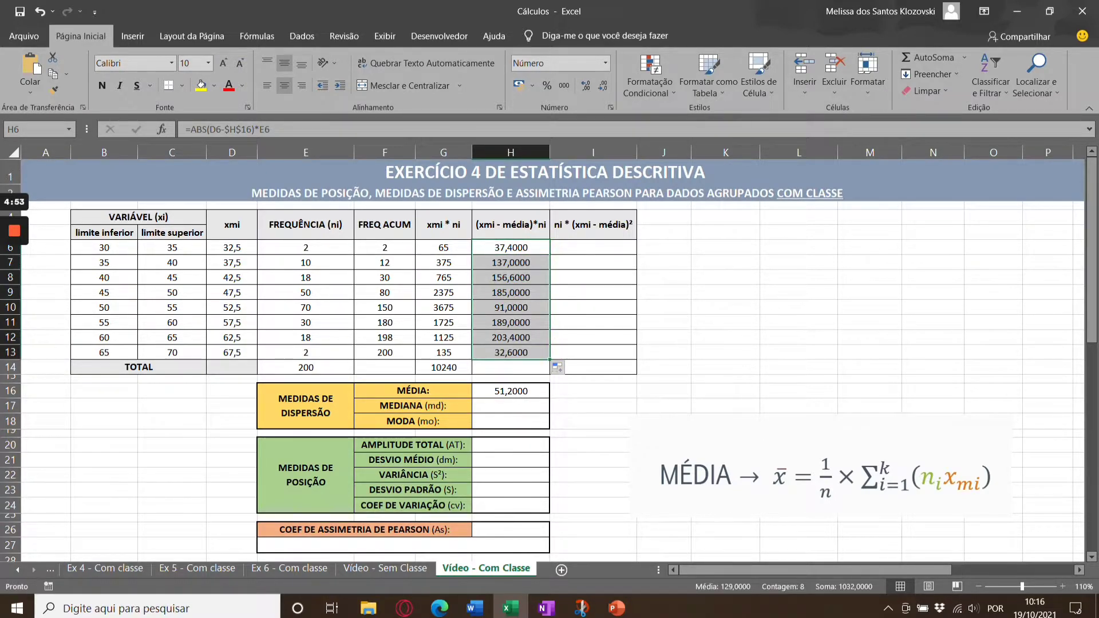
Fill the total formula from G14 across to H14 and I14, and open H14's formula to check its range.
left_click(455, 365)
left_click_drag(472, 373, 635, 372)
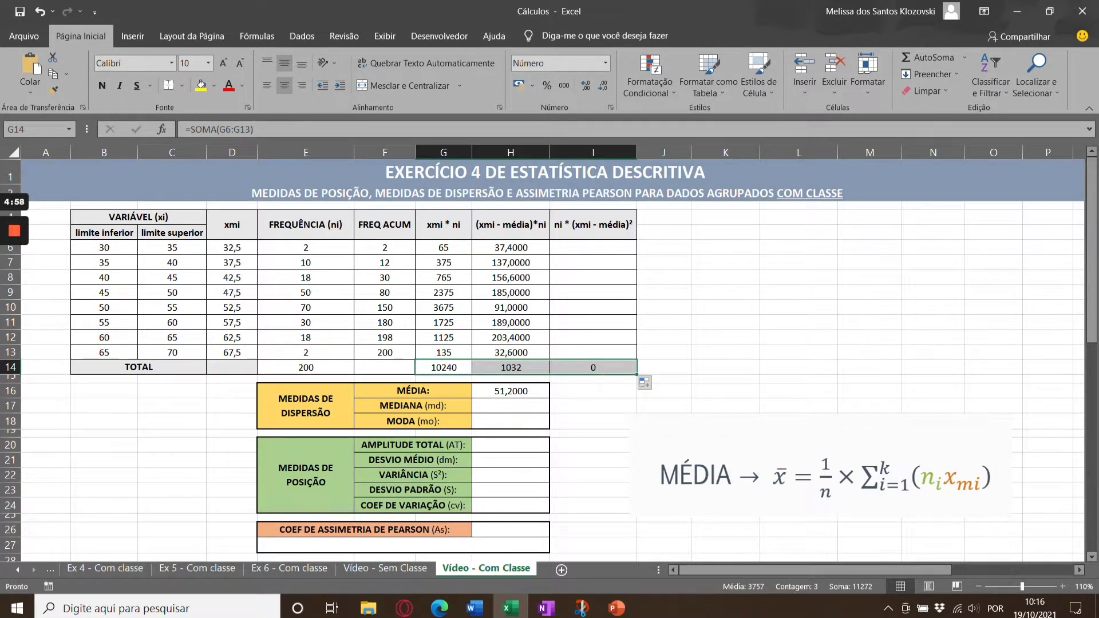
left_click(595, 365)
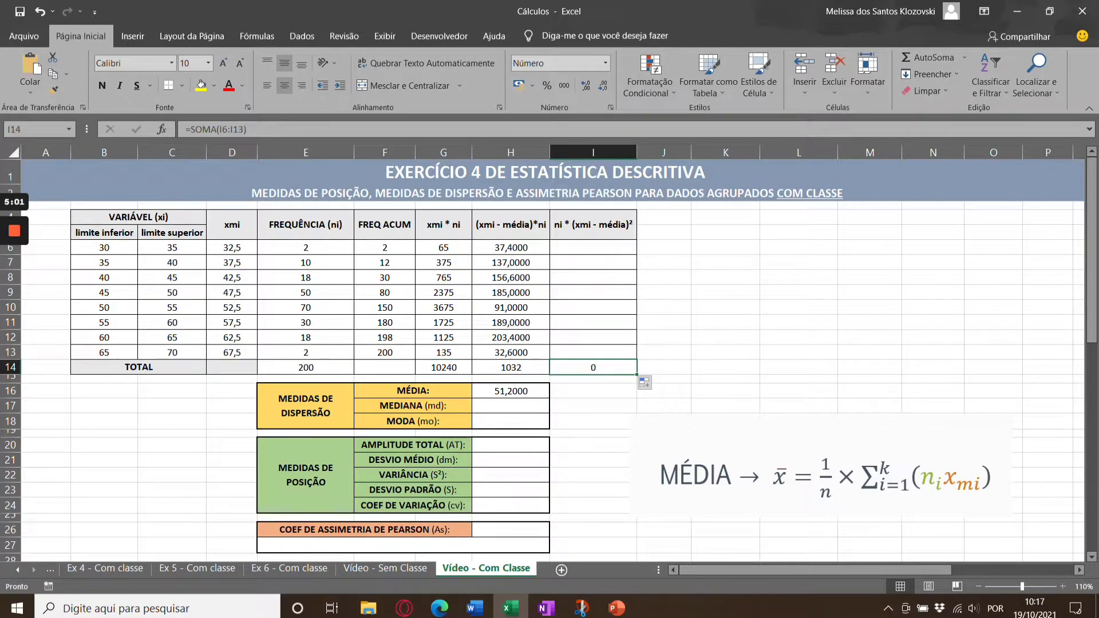
left_click(526, 369)
left_click(346, 127)
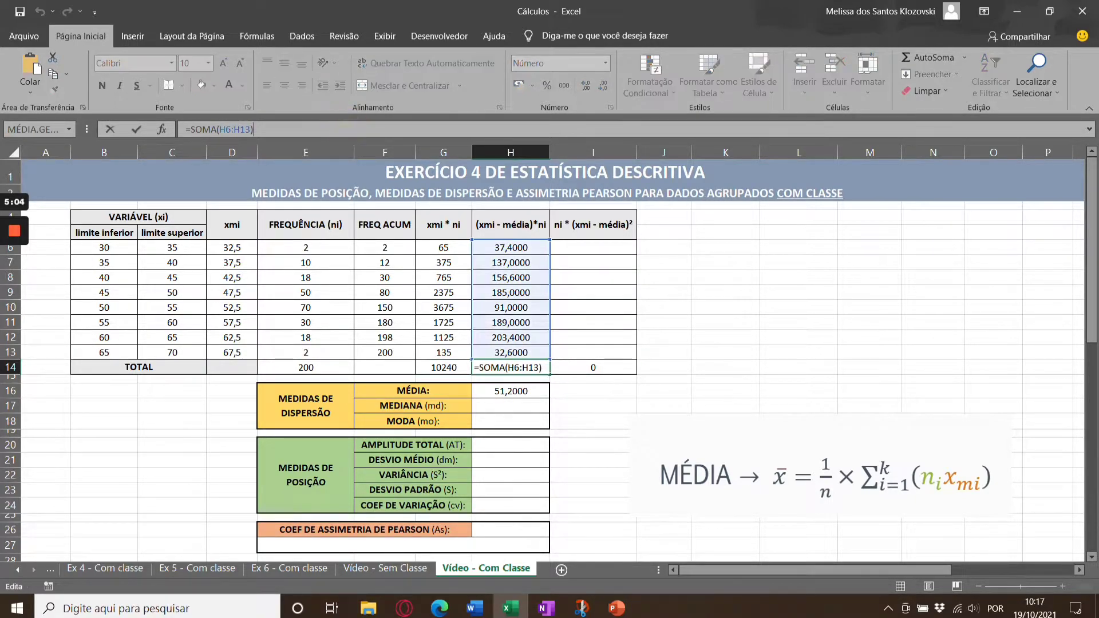
Enter =E6*(D6-$H$16)^2 in I6 for the ni * (xmi - média)² column and fill it down through I13.
key("Escape")
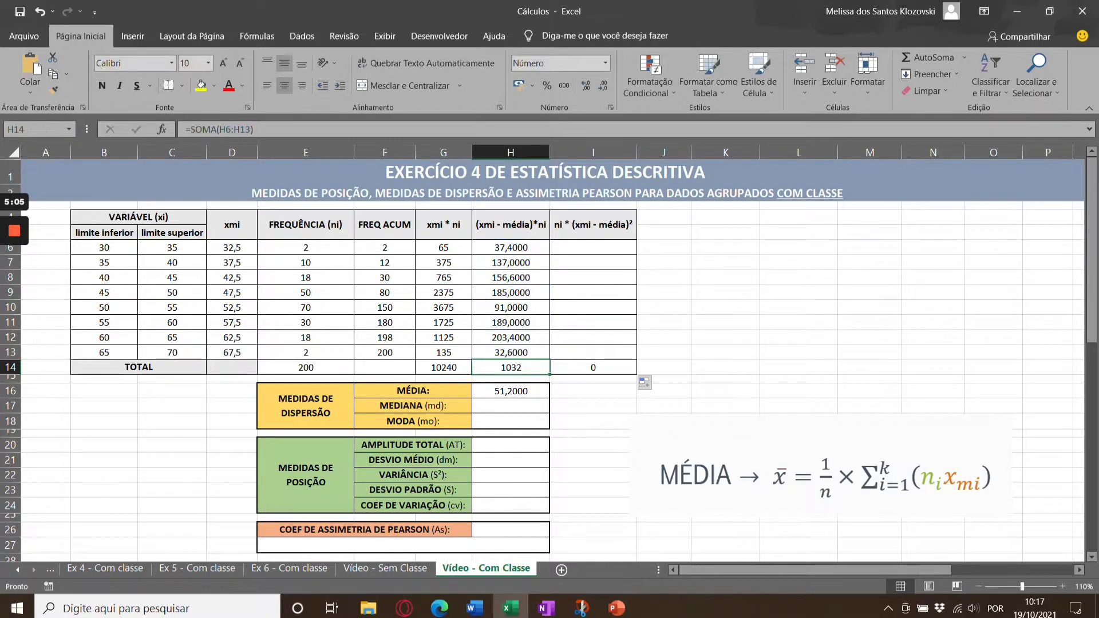
left_click(591, 249)
type("=")
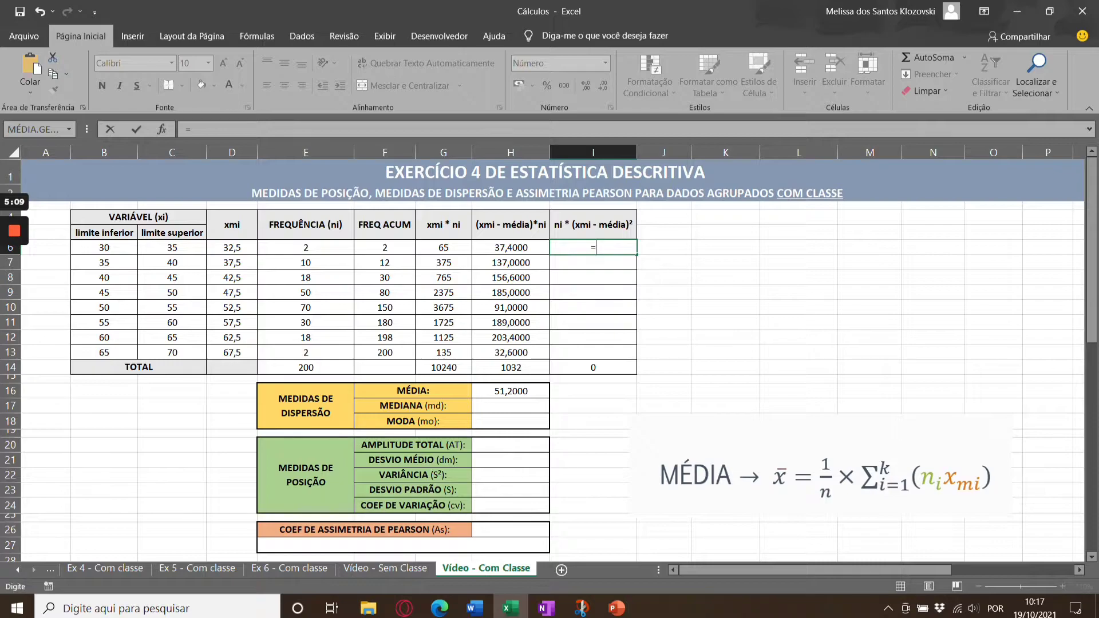
left_click(305, 248)
type("*(")
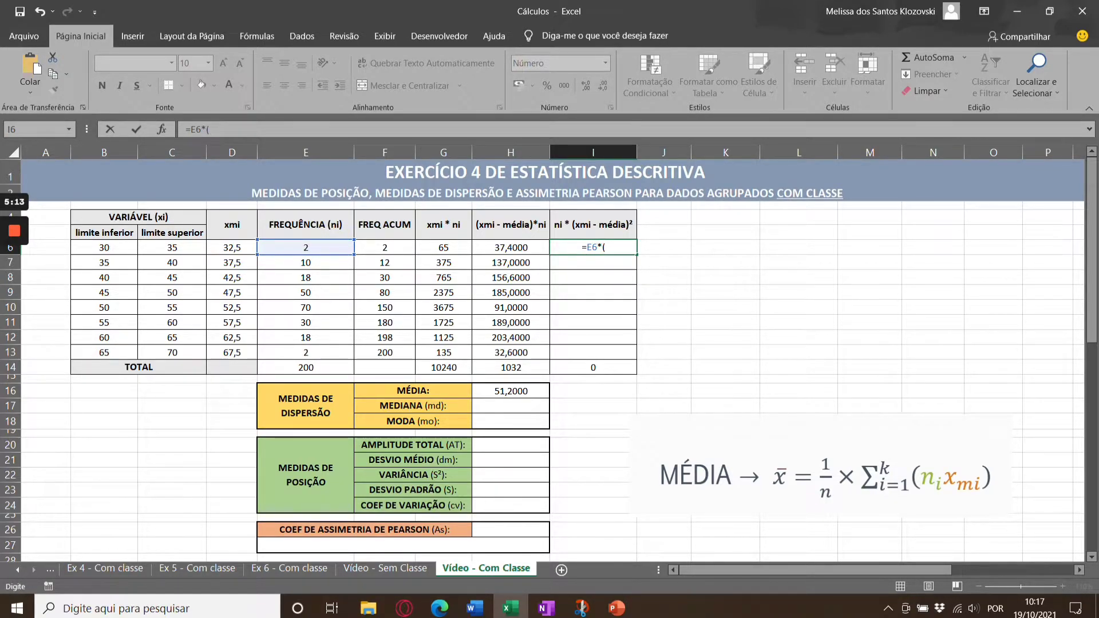
left_click(232, 248)
type("-")
left_click(508, 392)
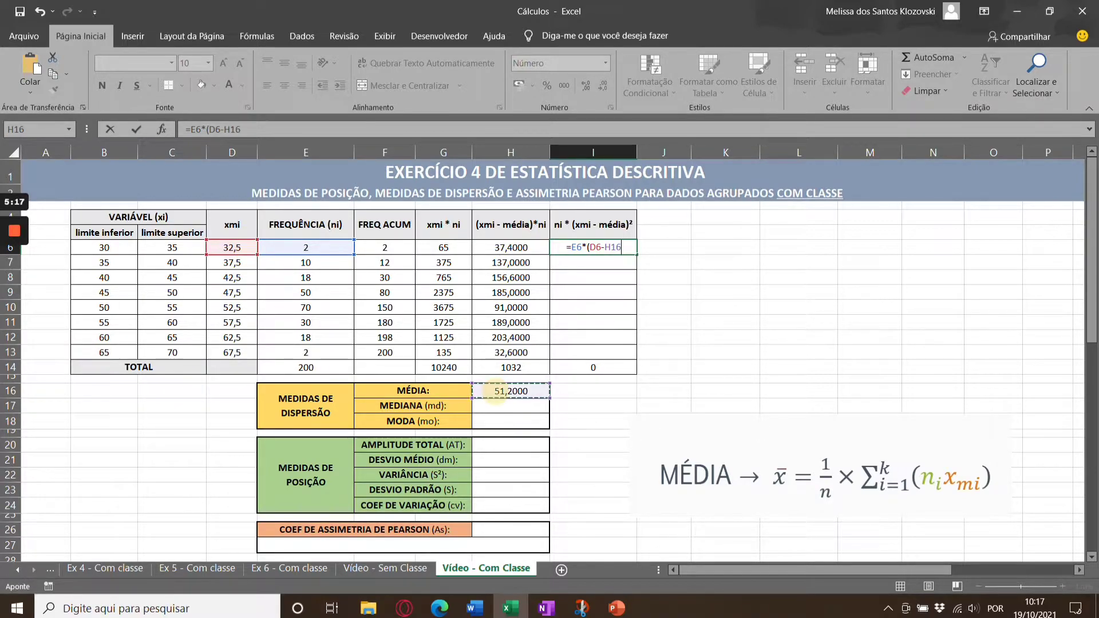
key("F4")
type(")")
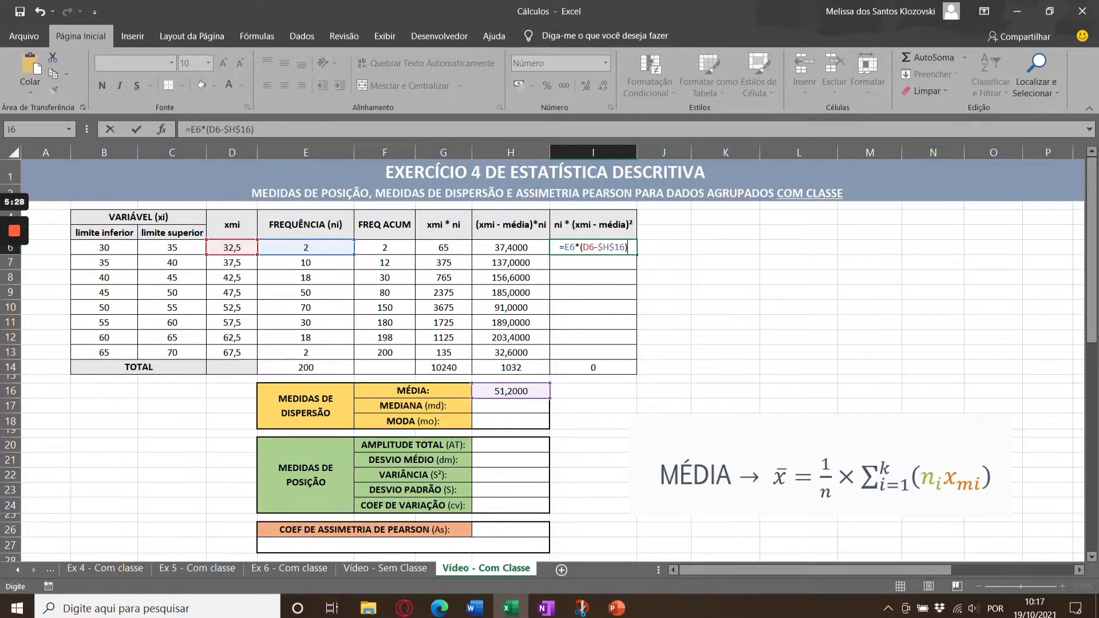
type("^2")
key("ctrl+Return")
left_click_drag(636, 254, 633, 355)
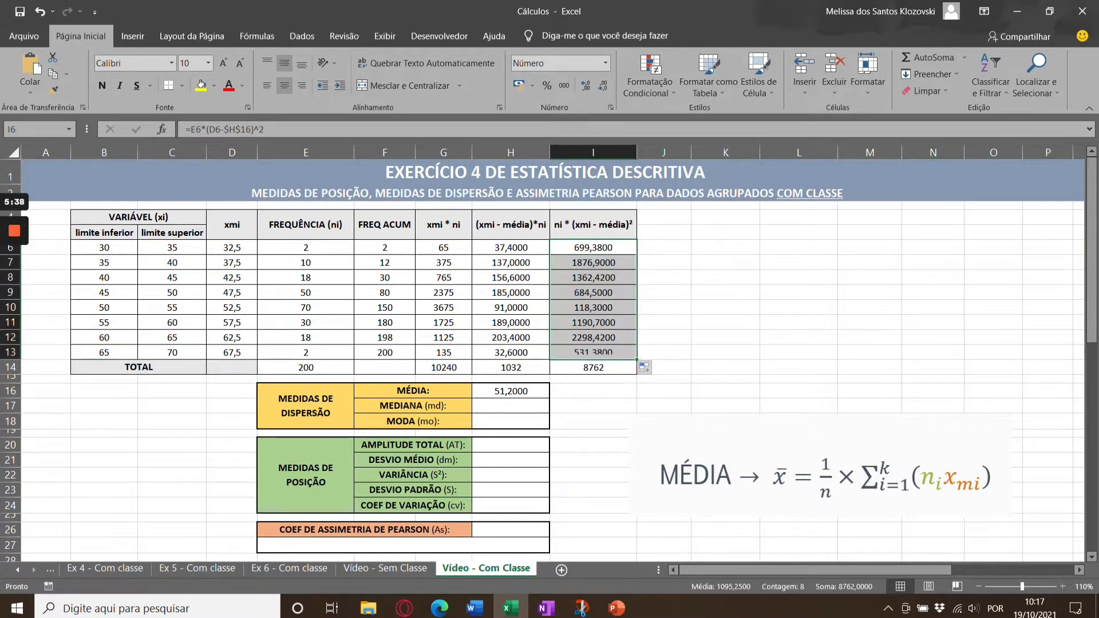
left_click(683, 327)
Open the total formula in I14 to check the range it sums.
left_click(614, 369)
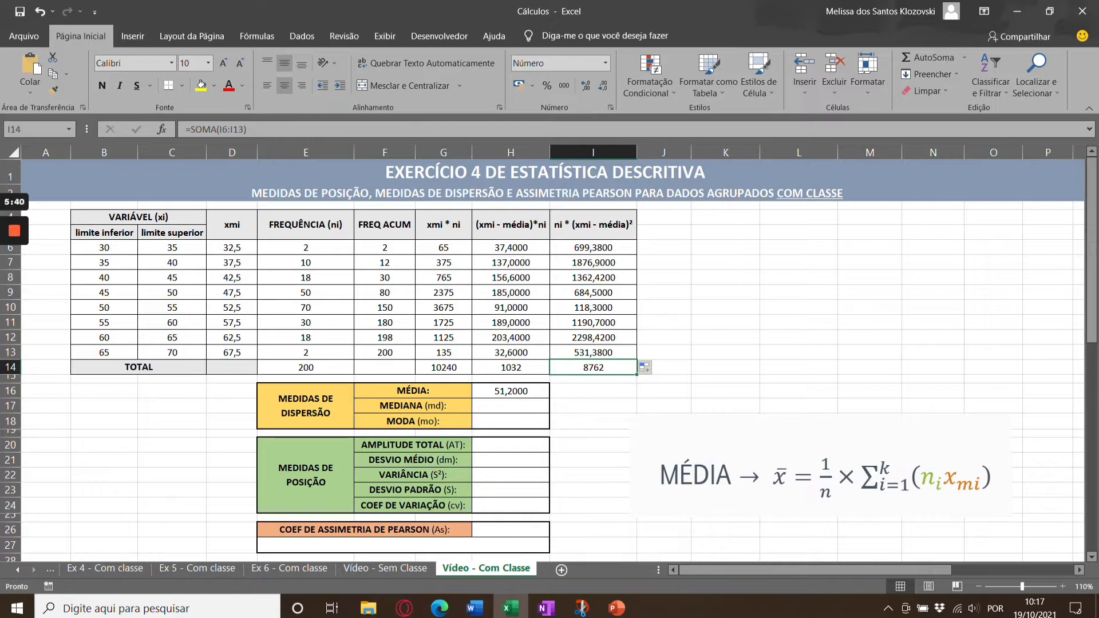
key("F2")
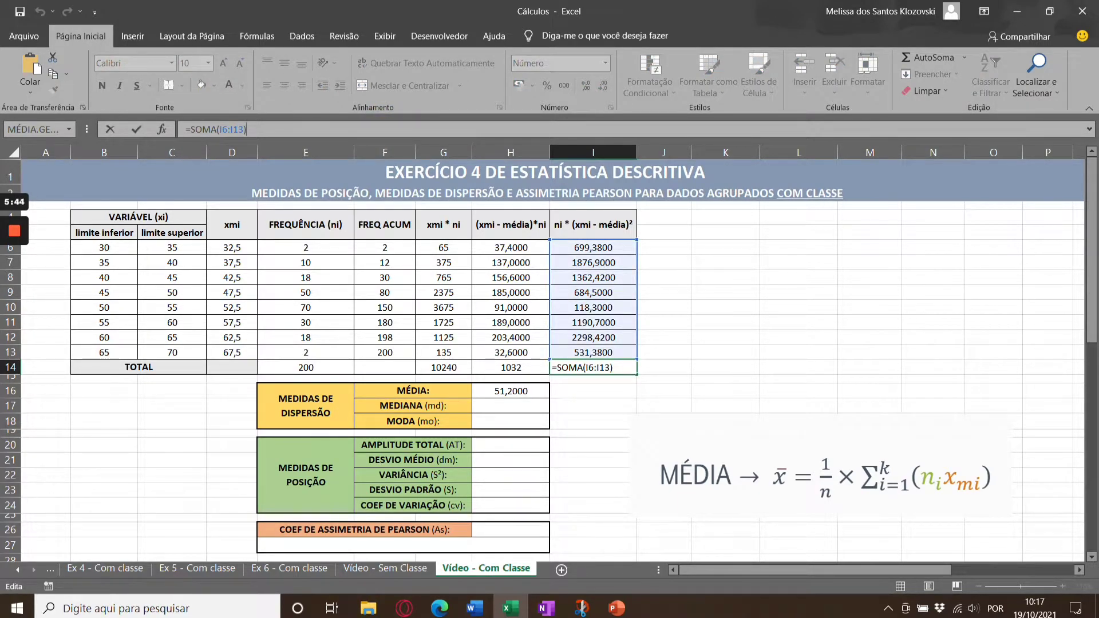
key("ctrl+Return")
Move the MÉDIA formula picture back below the tables and place the MEDIANA formula picture beside the summary measures tables.
scroll(550, 361, "down", 7)
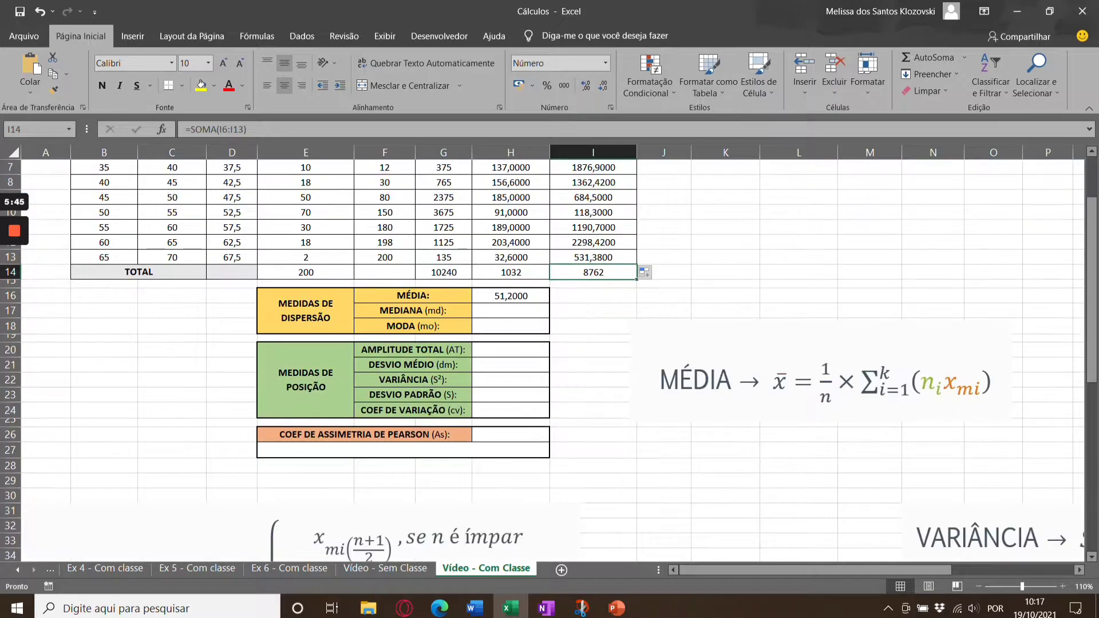
left_click_drag(791, 221, 727, 363)
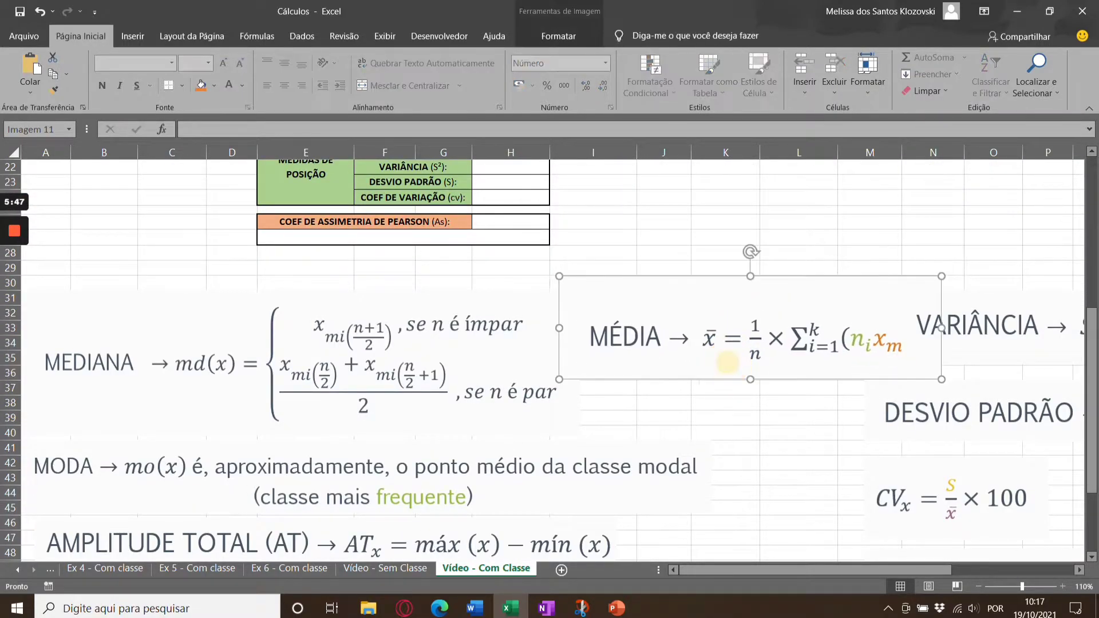
left_click_drag(422, 370, 802, 280)
scroll(802, 280, "up", 4)
left_click_drag(613, 443, 750, 331)
scroll(750, 331, "up", 2)
left_click_drag(551, 493, 709, 451)
left_click_drag(1013, 388, 918, 385)
scroll(918, 385, "up", 1)
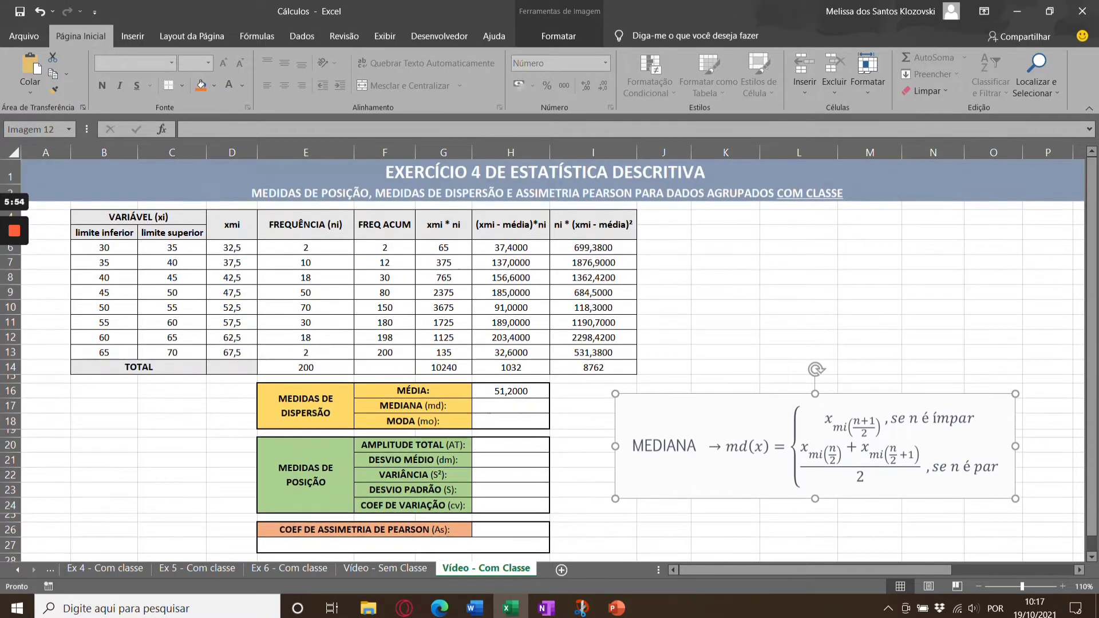
left_click(511, 405)
left_click_drag(692, 422, 726, 417)
Calculate the median position n/2 in I17 with =E14/2.
left_click(593, 406)
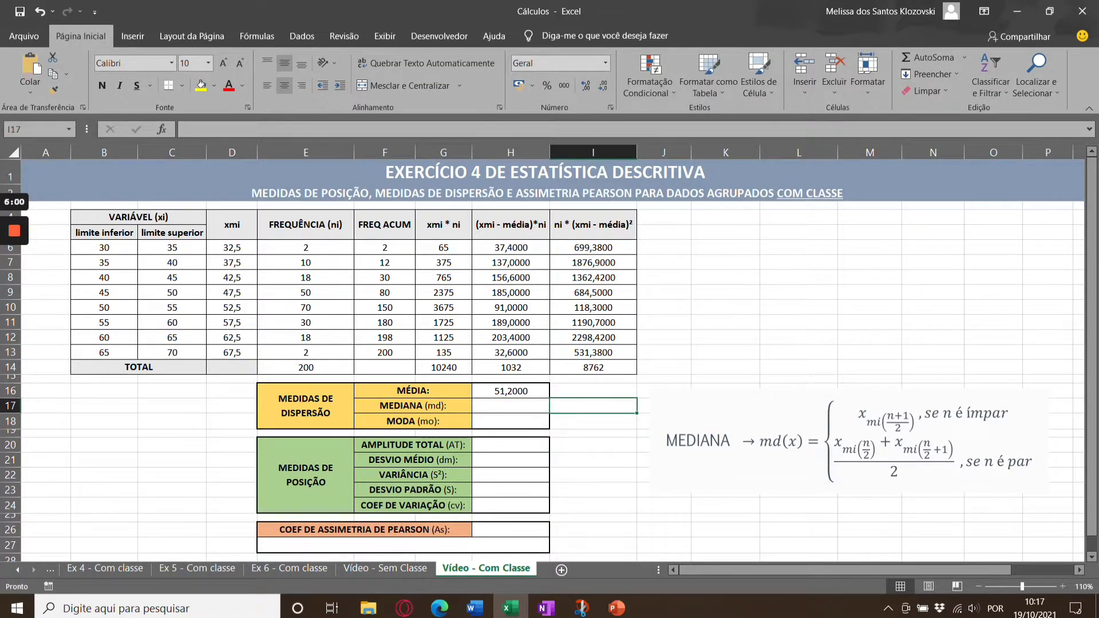
left_click(316, 368)
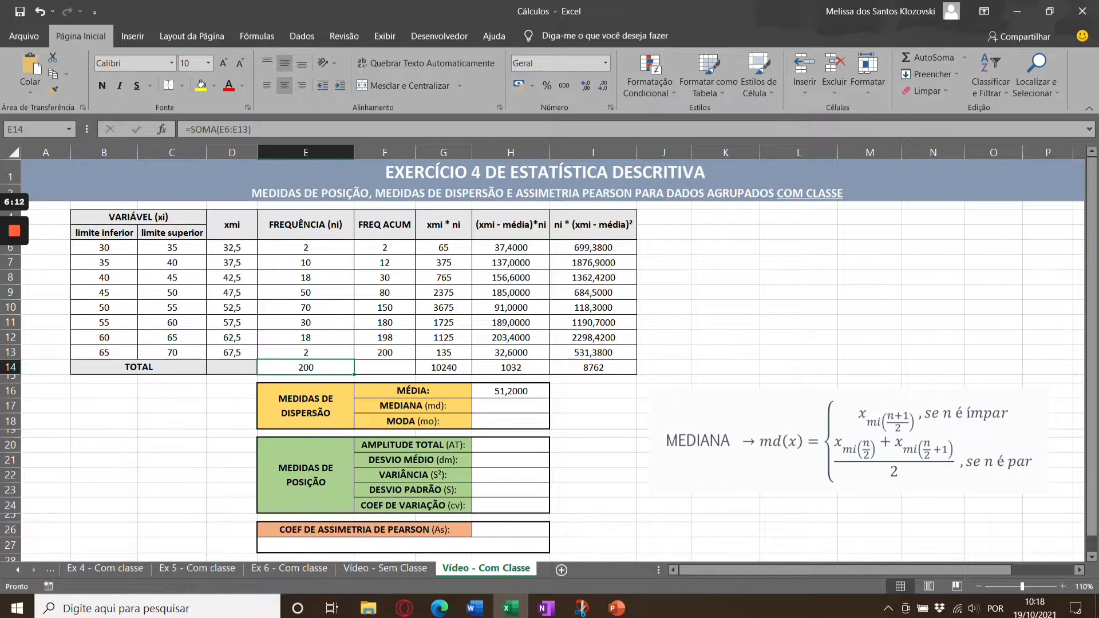
left_click(584, 405)
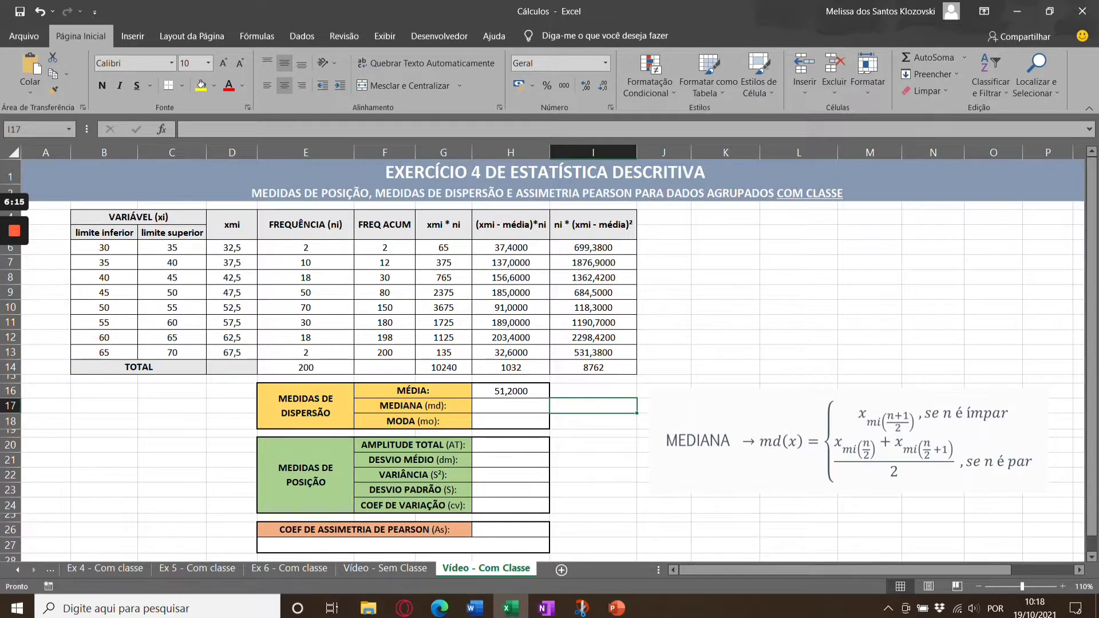
type("=")
left_click(309, 366)
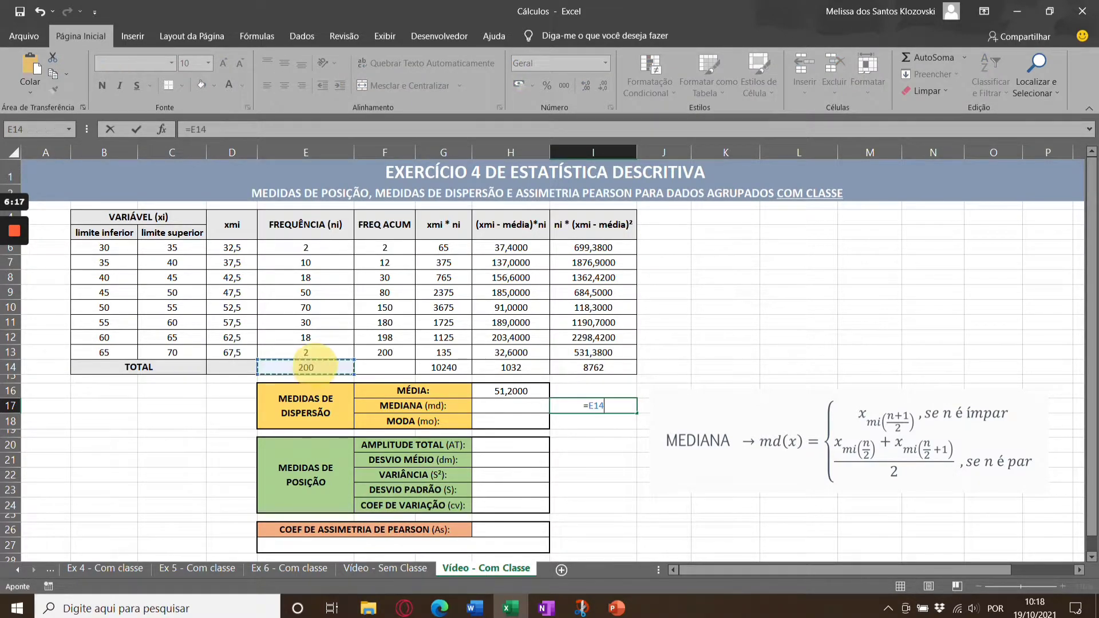
type("/2")
key("Return")
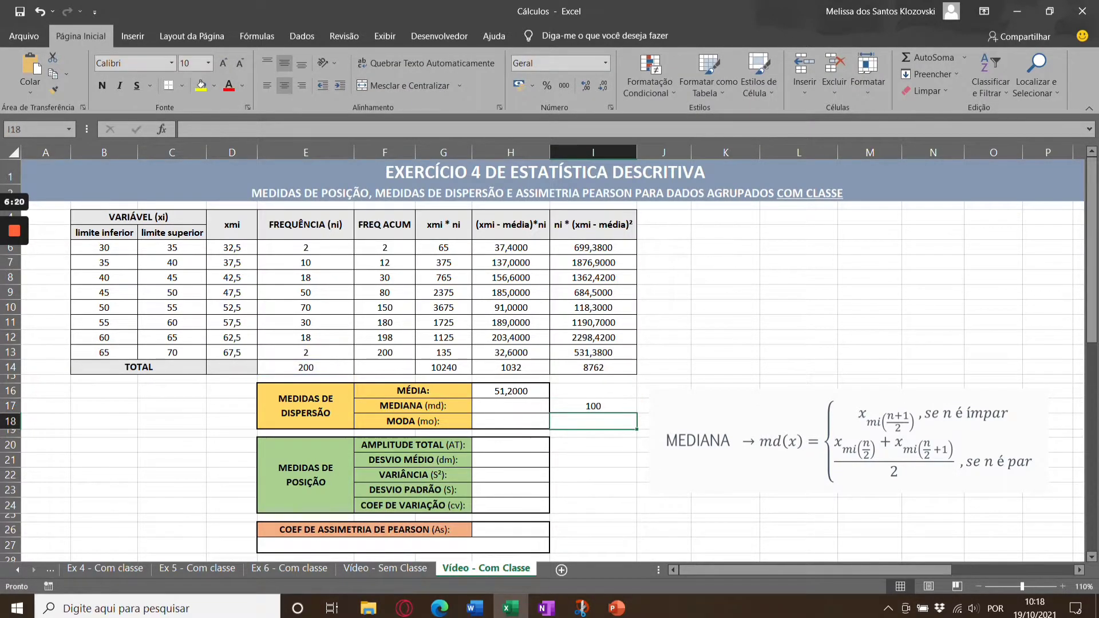
Examine the accumulated frequencies, class limits and midpoints to locate the class that contains the two median positions.
left_click(597, 408)
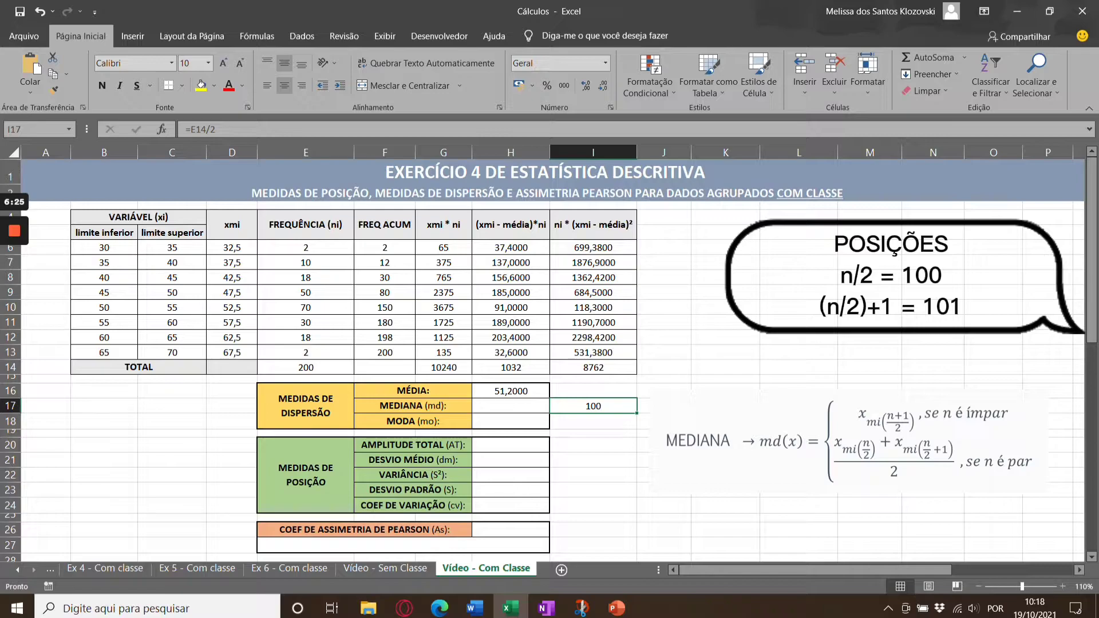
left_click_drag(385, 247, 394, 295)
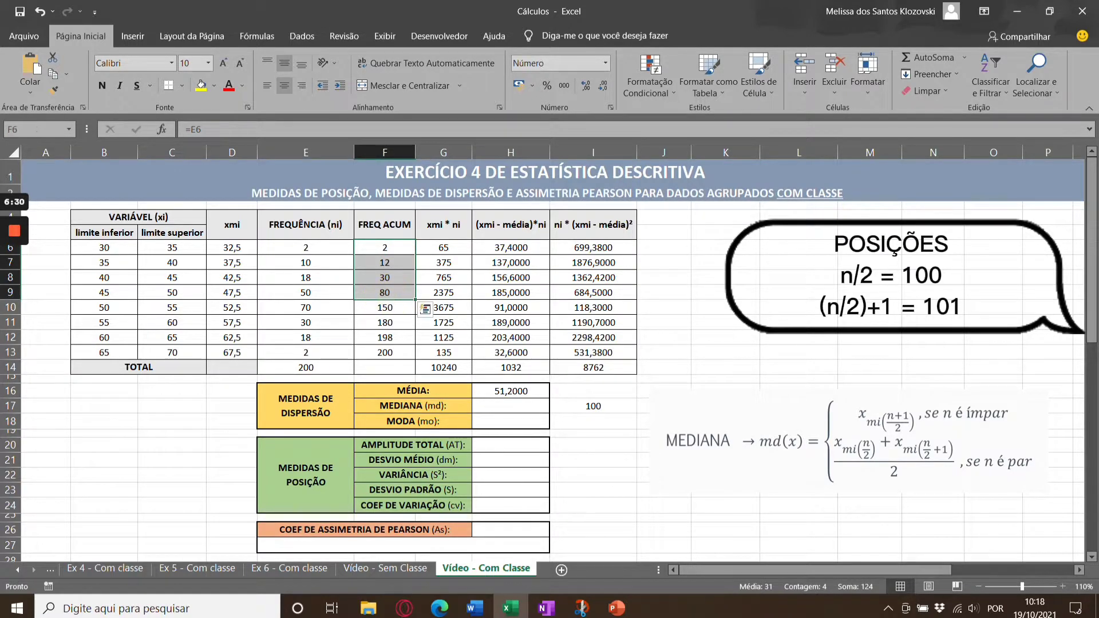
left_click_drag(104, 292, 388, 248)
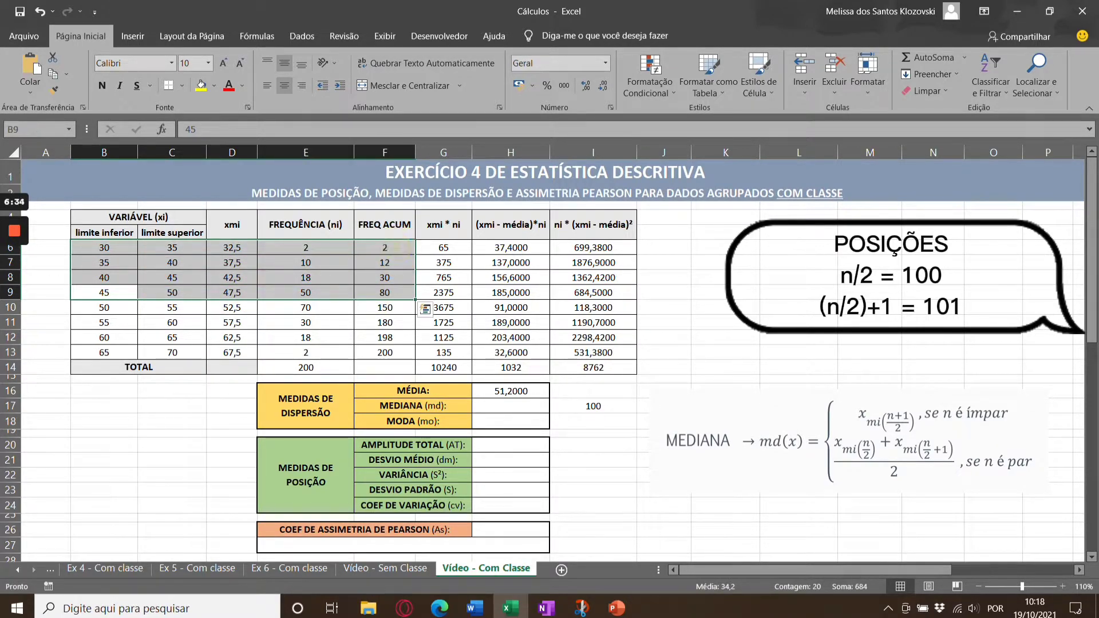
left_click_drag(385, 292, 395, 303)
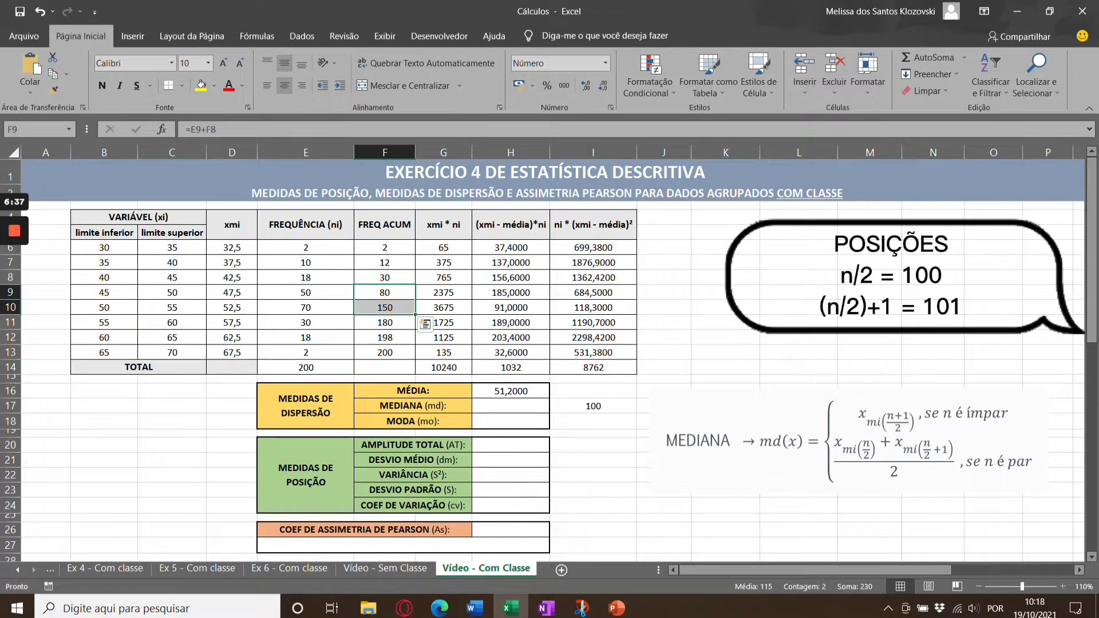
left_click_drag(104, 307, 171, 307)
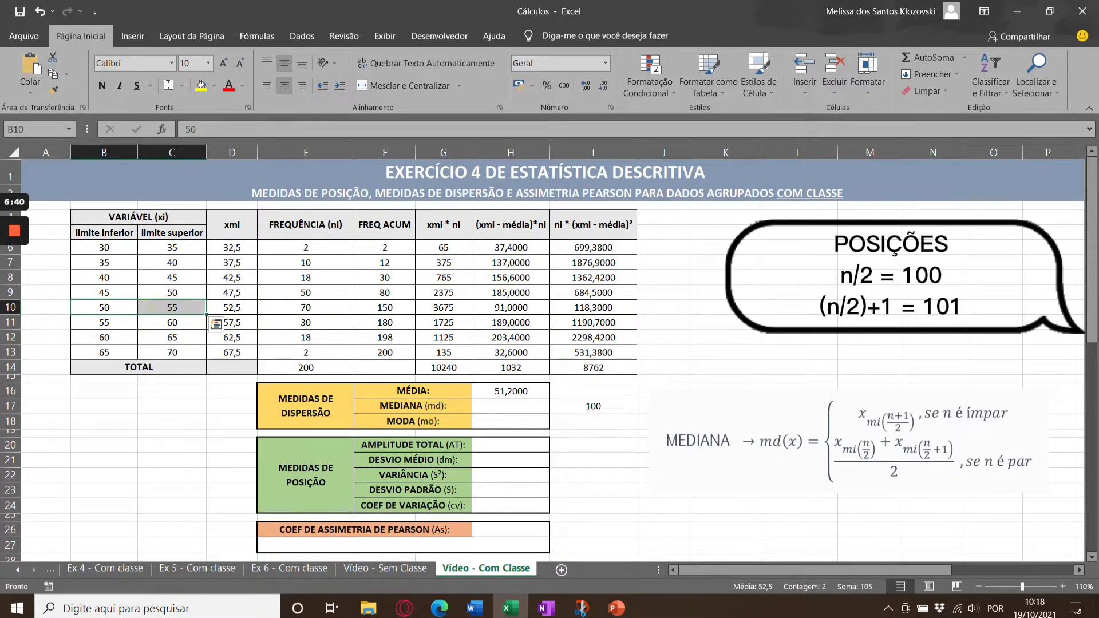
left_click(233, 308)
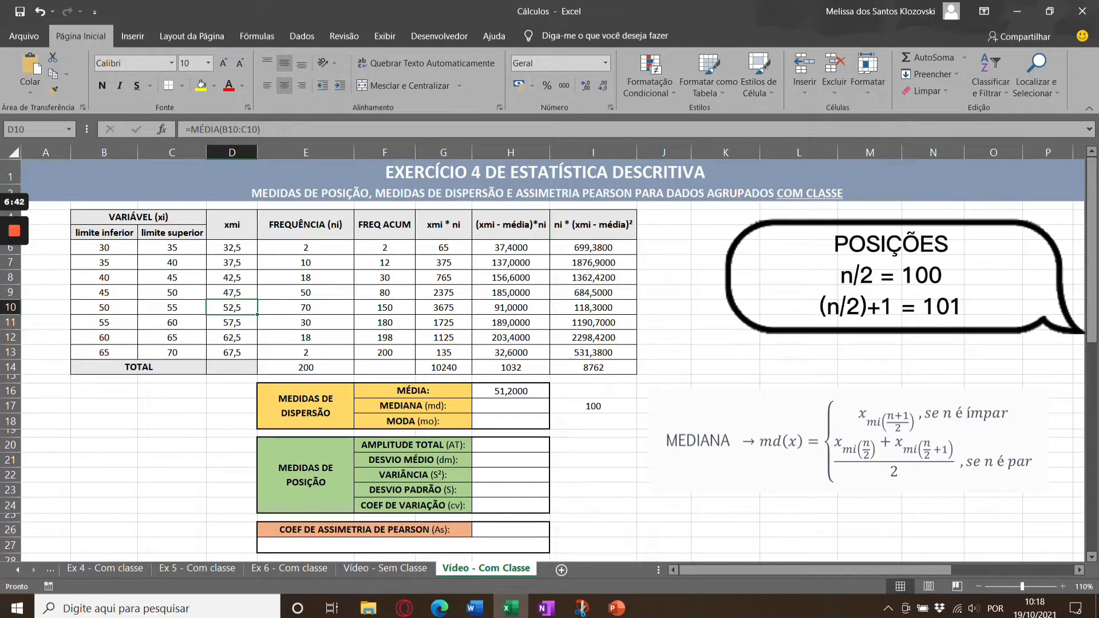
key("shift+Right")
key("shift+Right")
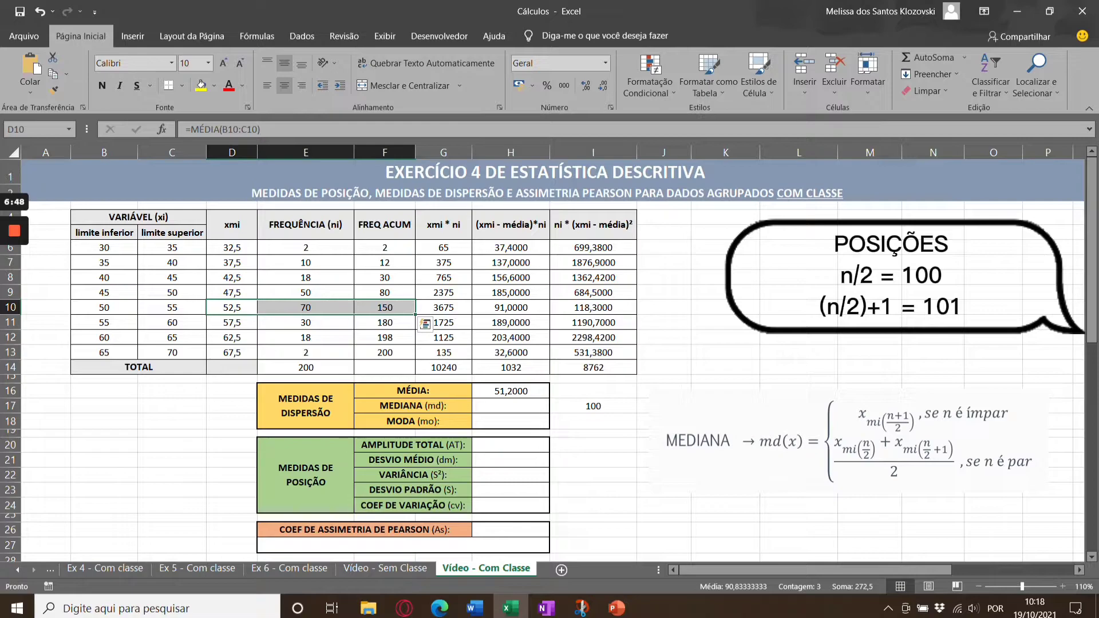
left_click(244, 308)
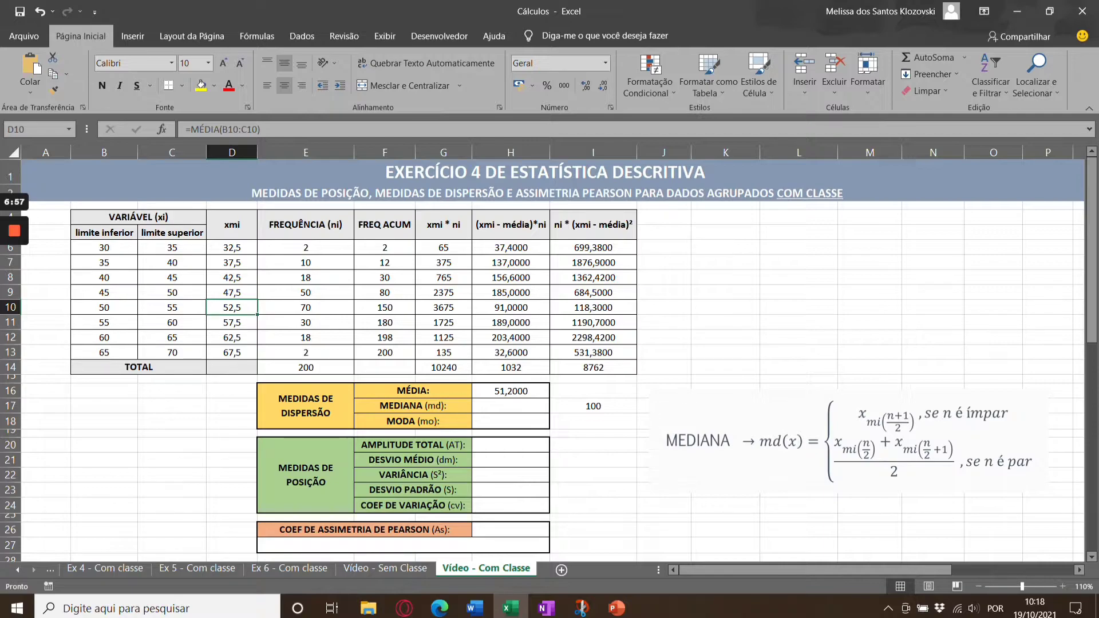
Enter the median in H17 with =D10 and reduce its display to one decimal place.
left_click(510, 421)
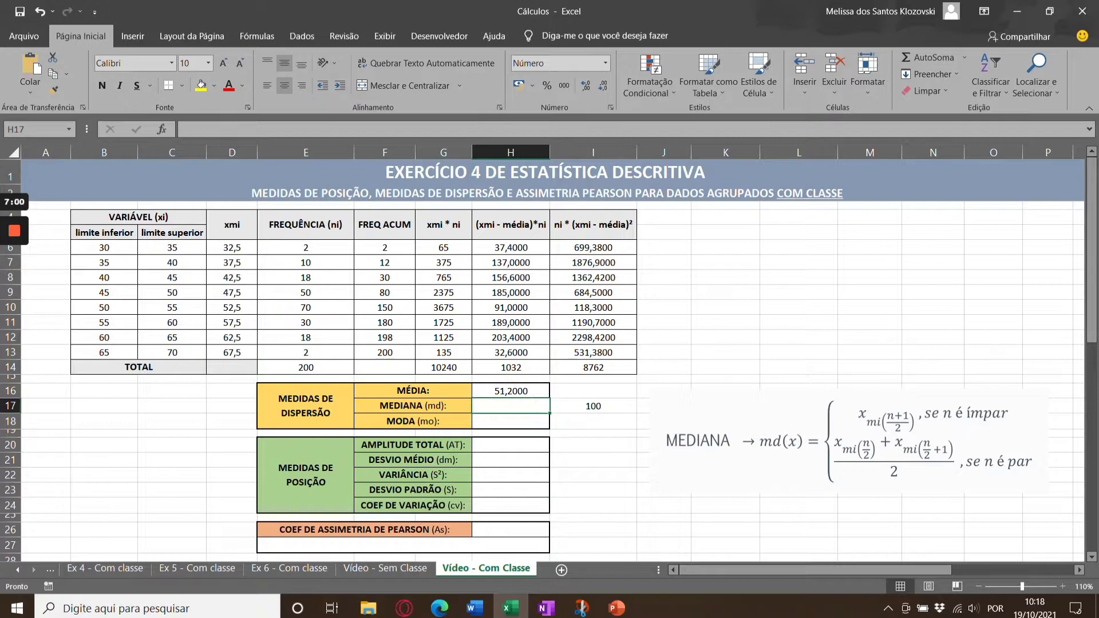
type("=")
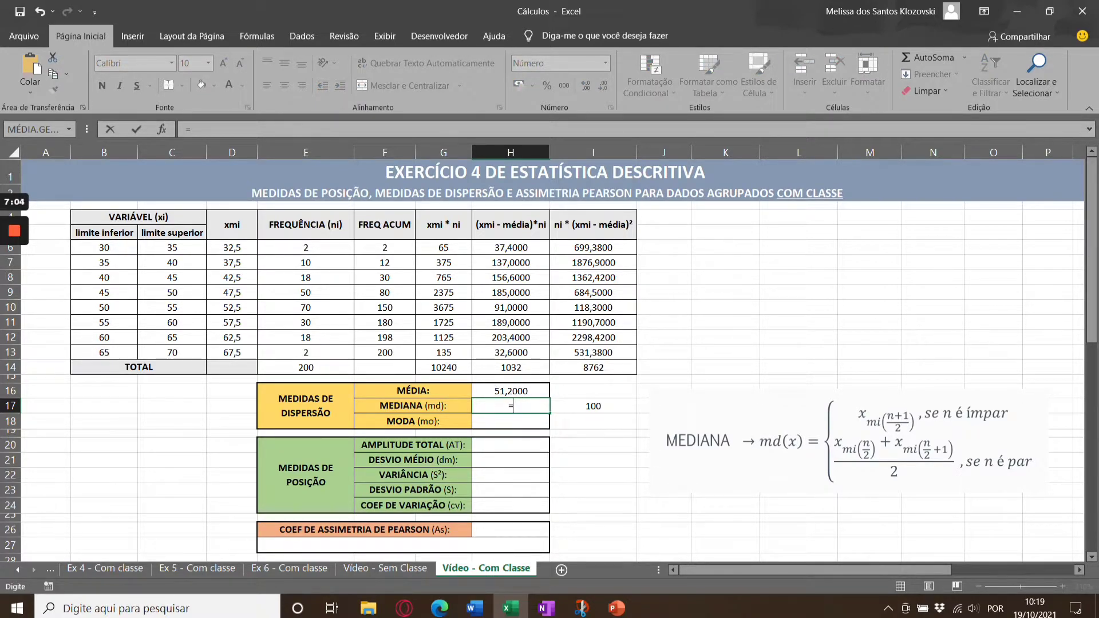
left_click(232, 307)
key("Return")
left_click(511, 406)
left_click(606, 86)
left_click(604, 86)
left_click(602, 85)
Begin the mode formula in H18 with the ÍNDICE function, using the class midpoints D6:D13 as its array.
left_click(511, 422)
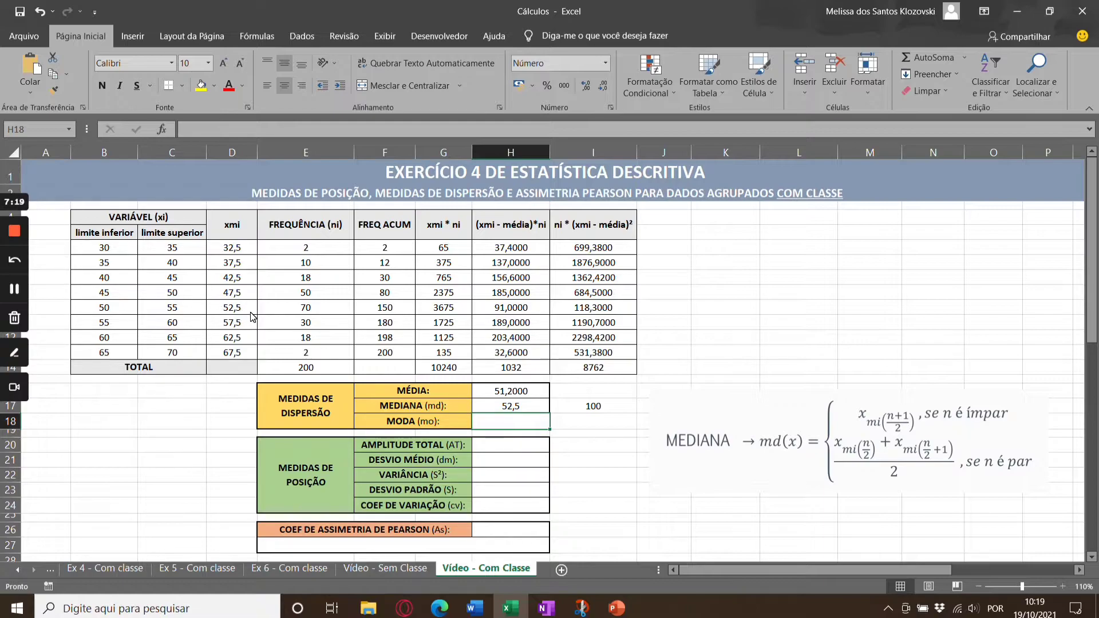
type("=ind")
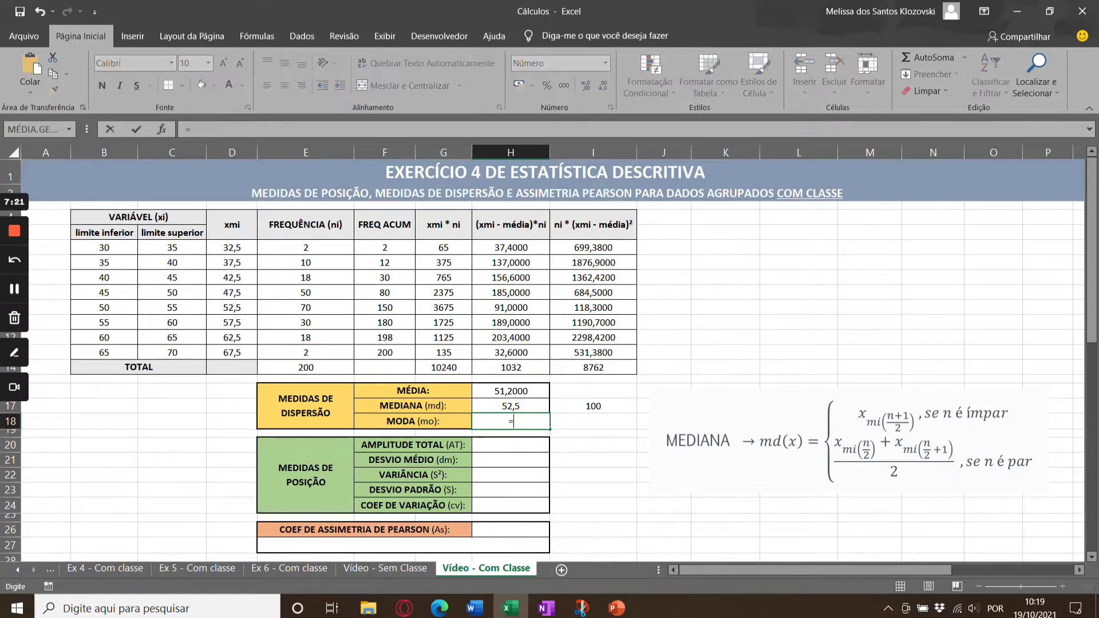
key("BackSpace")
key("BackSpace")
key("BackSpace")
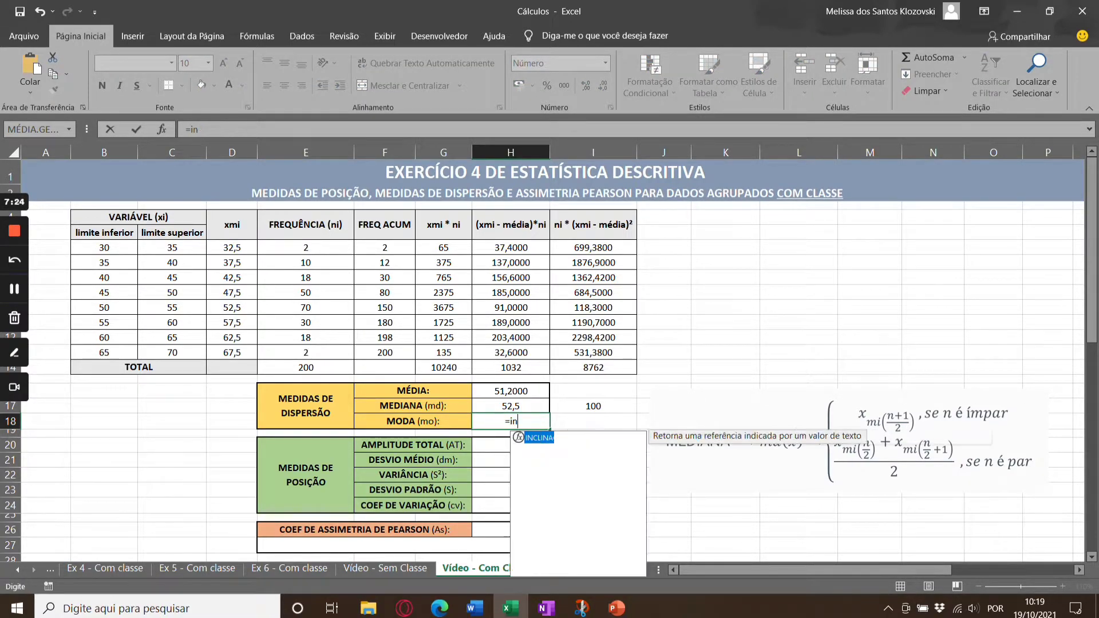
type("ín")
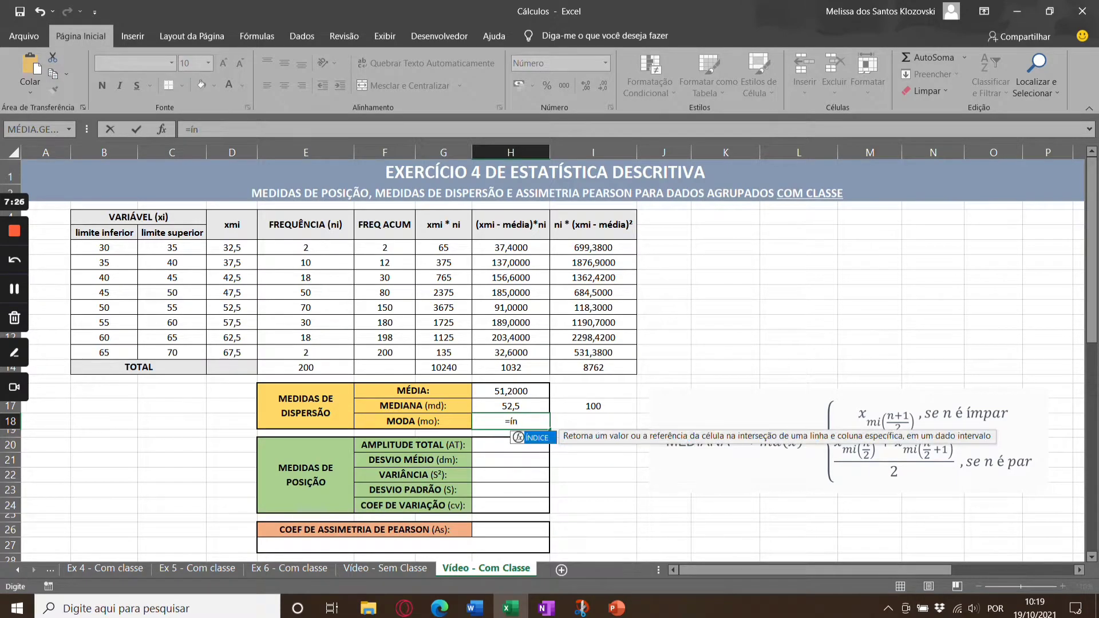
key("Tab")
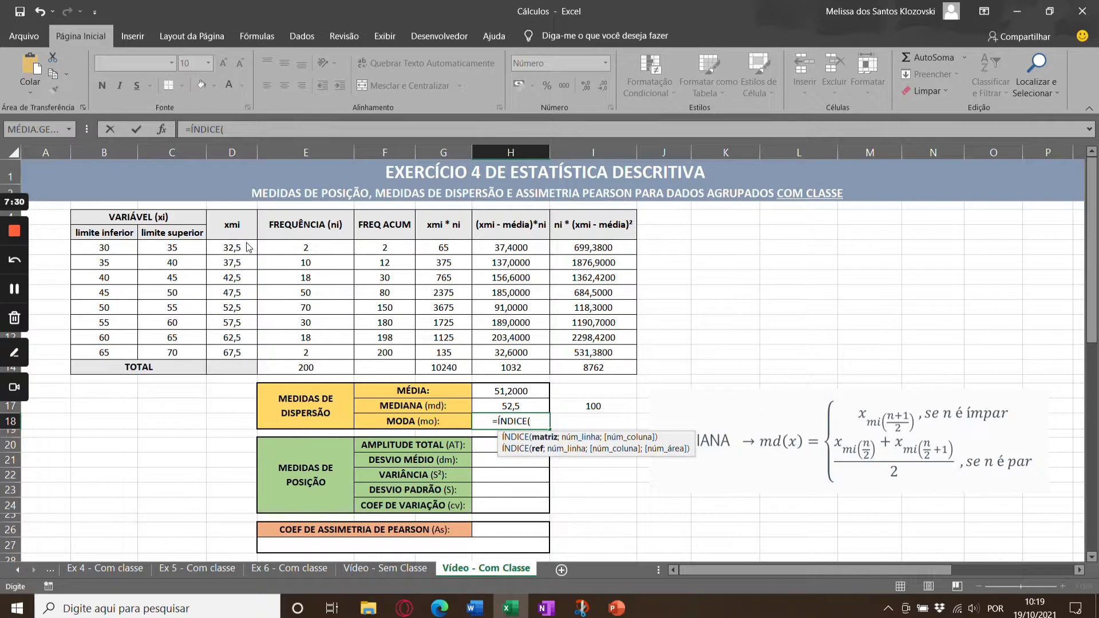
left_click(246, 267)
left_click_drag(246, 253, 244, 352)
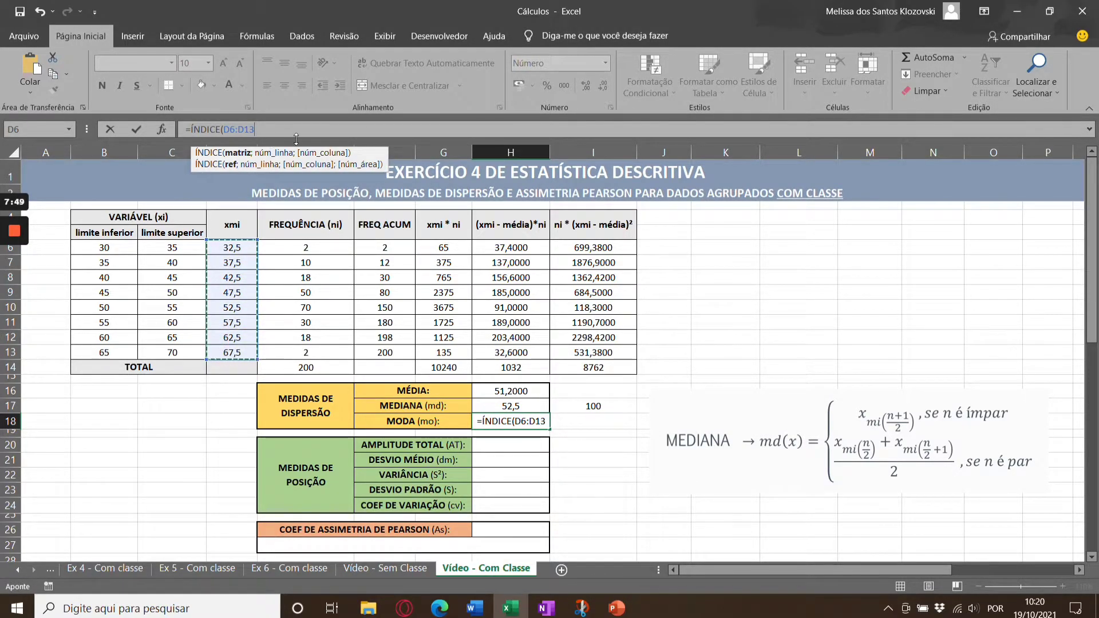
Nest CORRESP as the row argument of the mode formula, with MÁXIMO(E6:E13) as its lookup value.
type(";c")
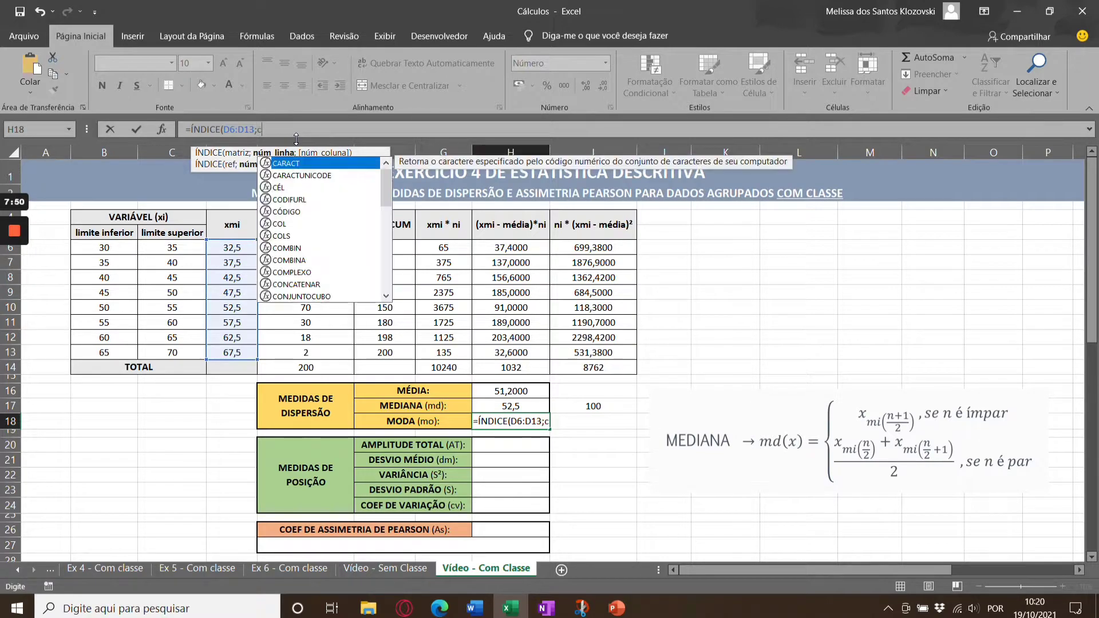
type("oo")
key("BackSpace")
type("rr")
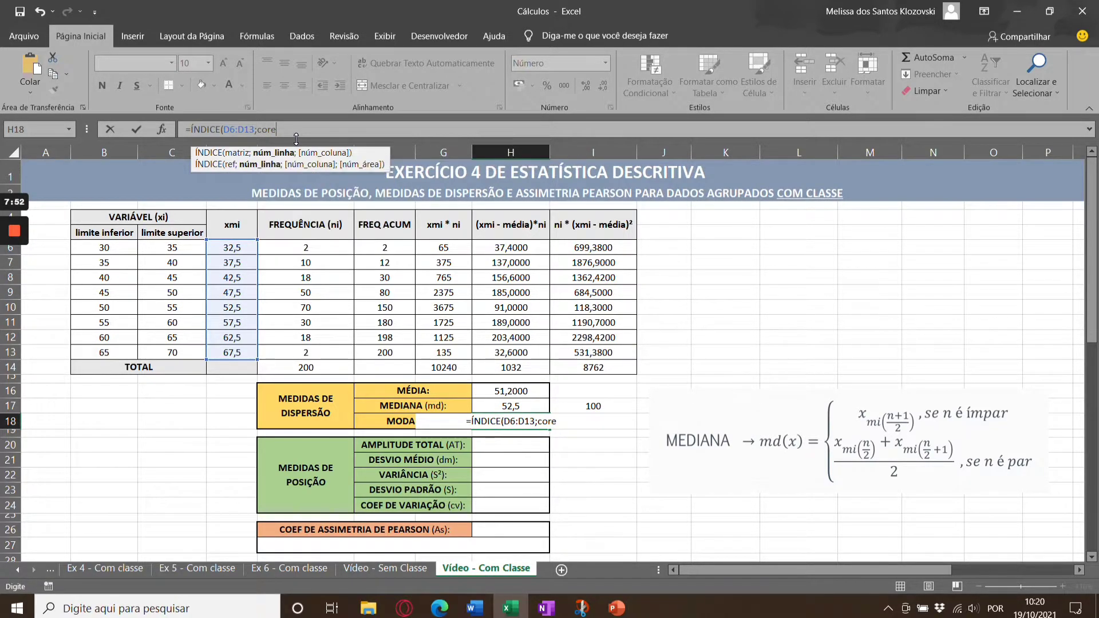
key("Tab")
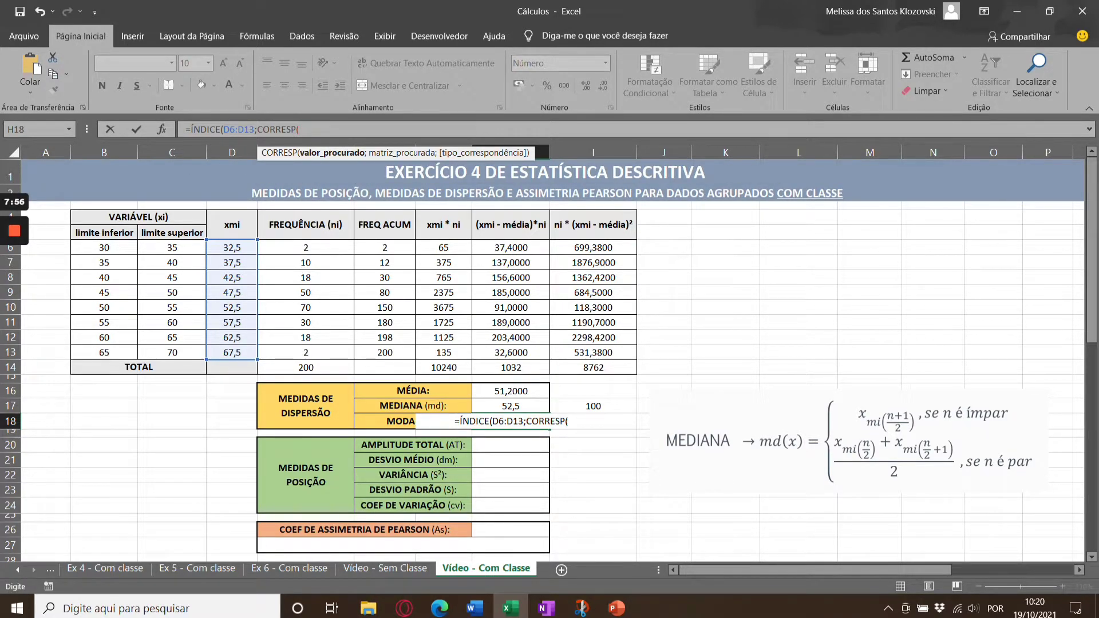
type("má")
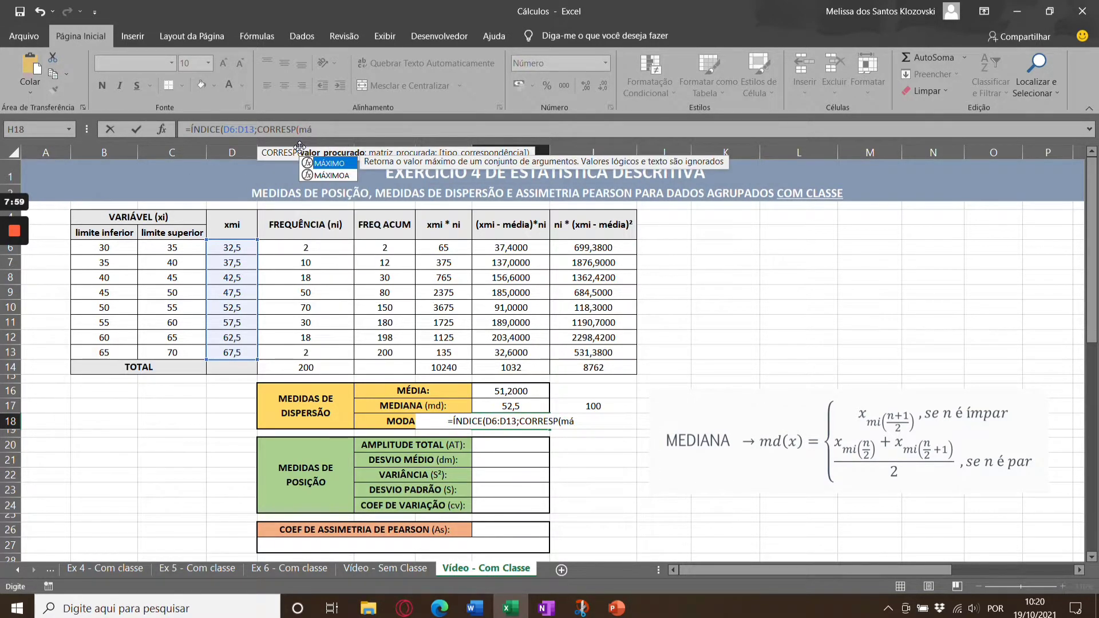
key("Tab")
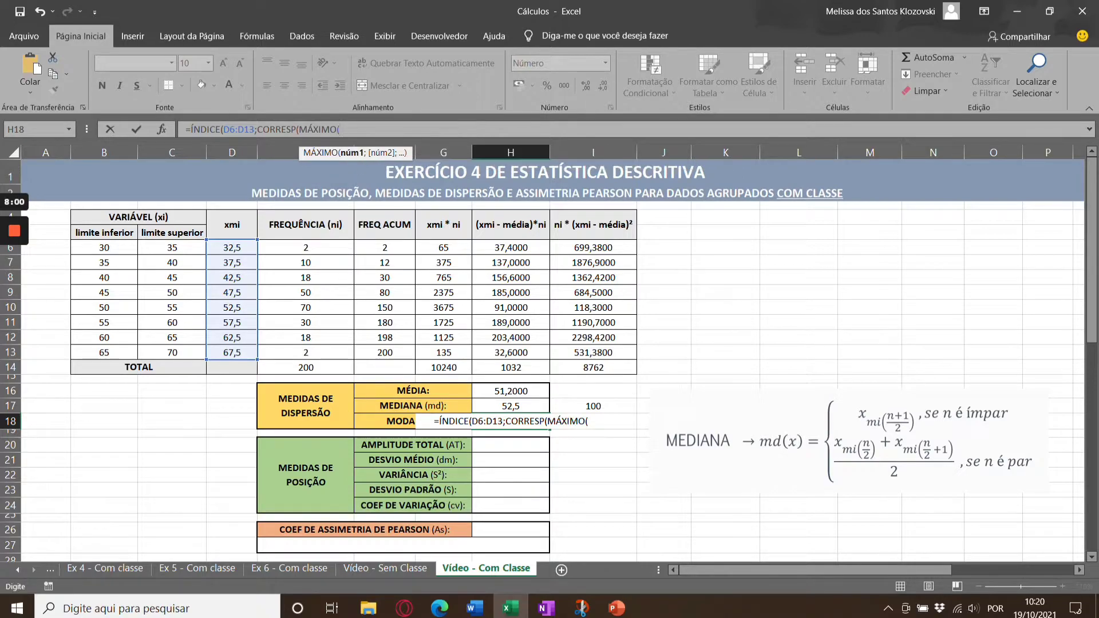
left_click_drag(306, 247, 306, 352)
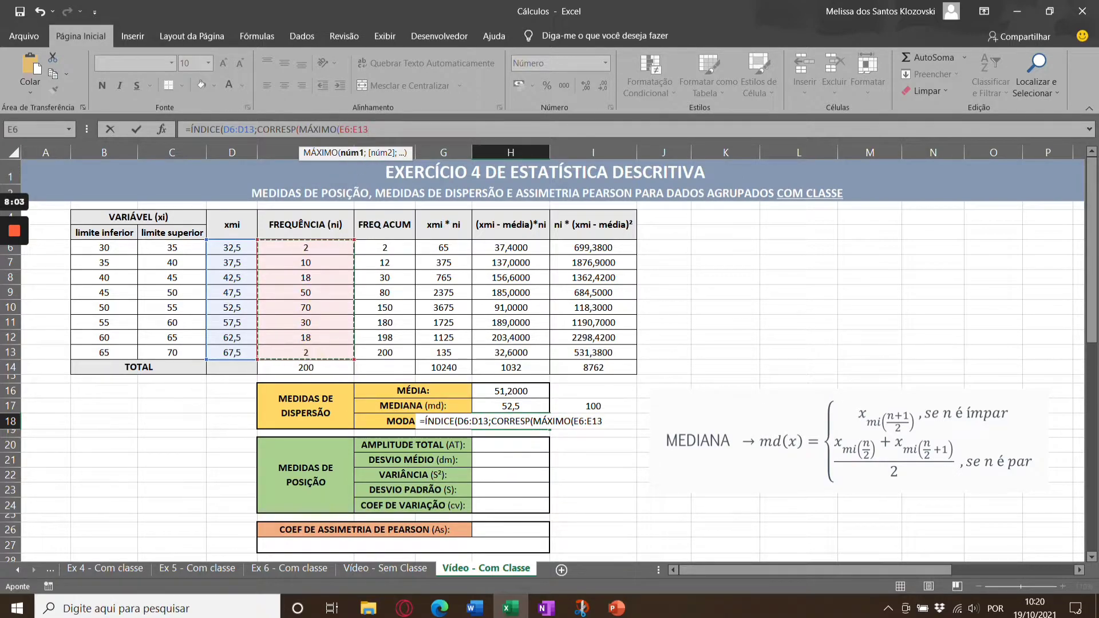
type(")")
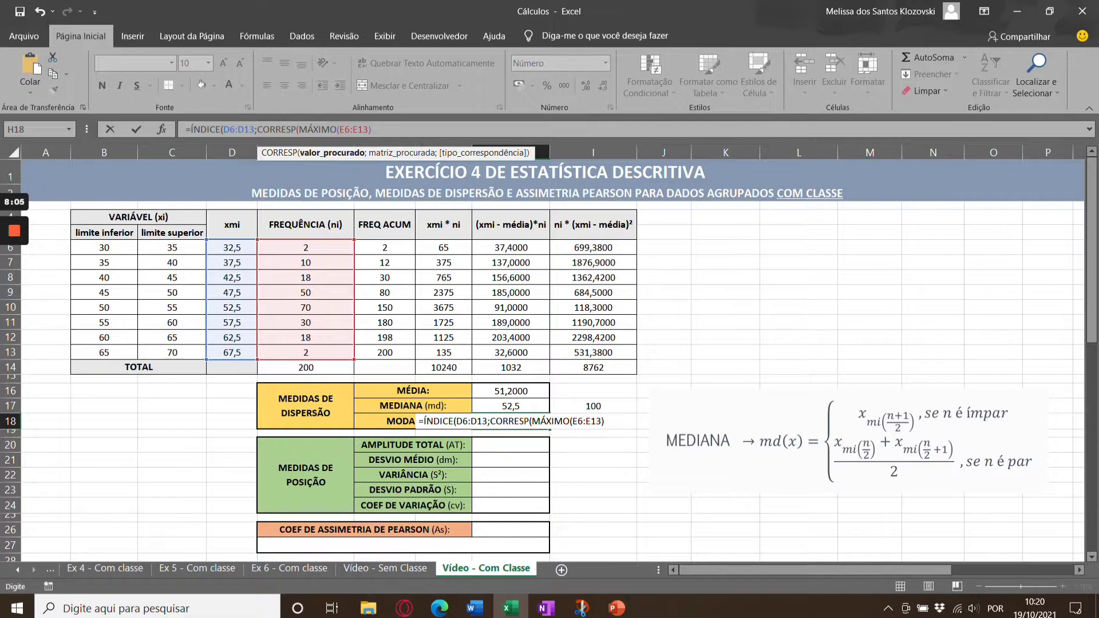
Complete the mode formula in H18 with lookup array E6:E13 and exact match 0, giving =ÍNDICE(D6:D13;CORRESP(MÁXIMO(E6:E13);E6:E13;0)).
type(";")
left_click_drag(306, 248, 305, 352)
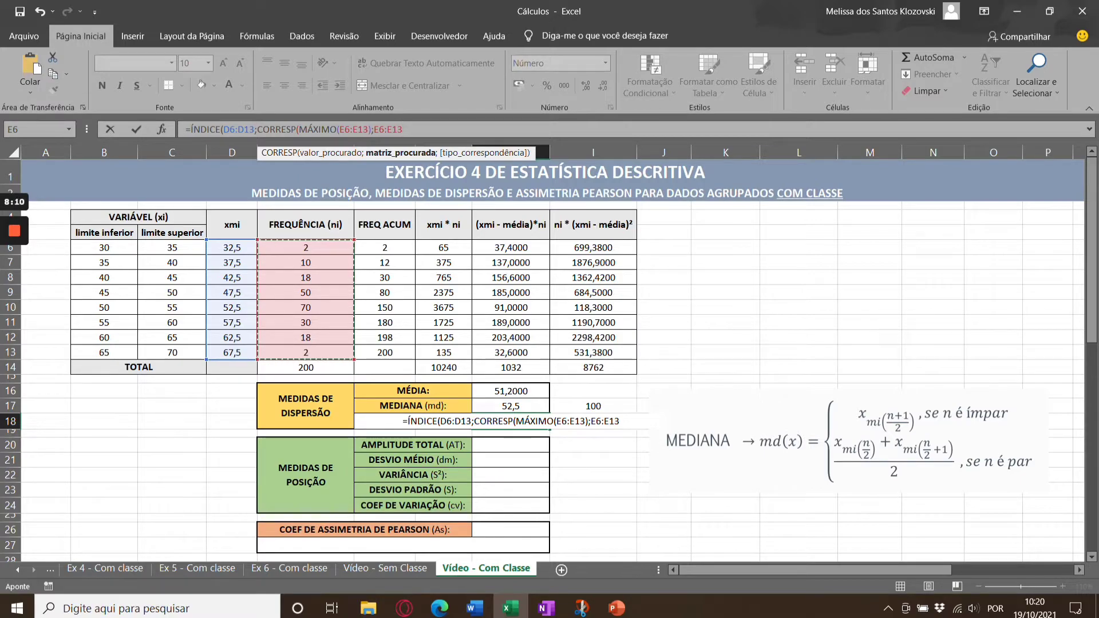
type(";")
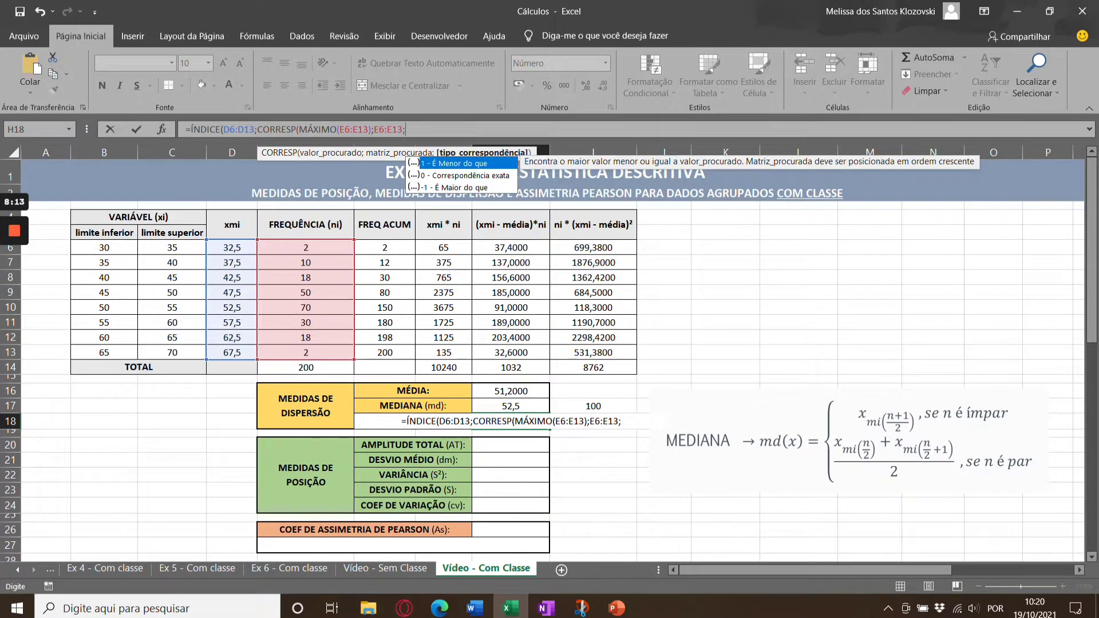
key("Down")
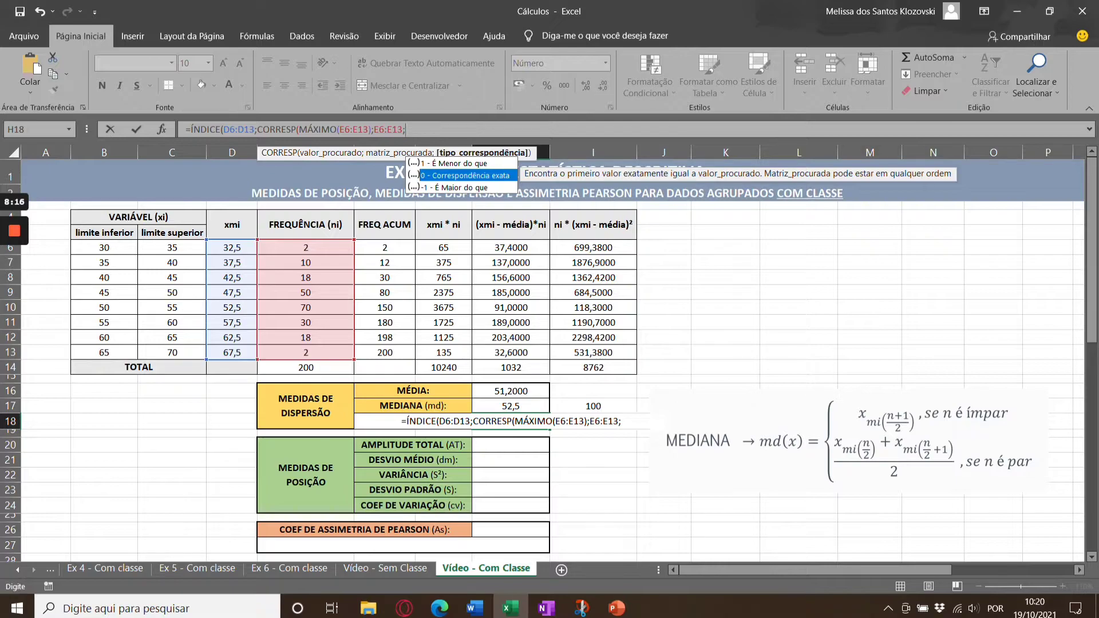
key("Tab")
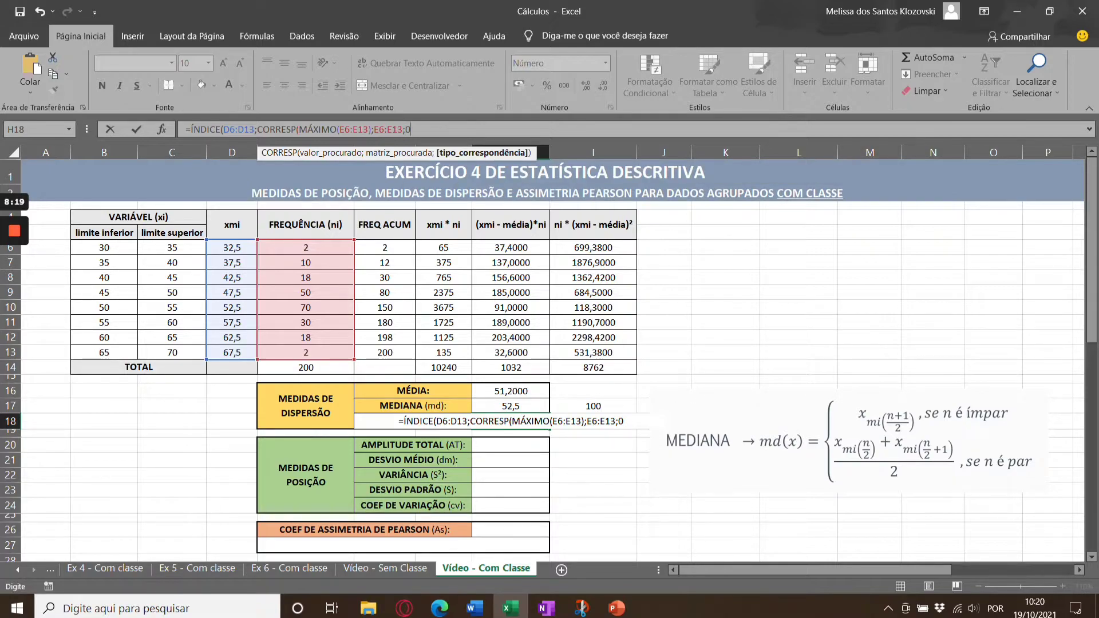
key("BackSpace")
type("0")
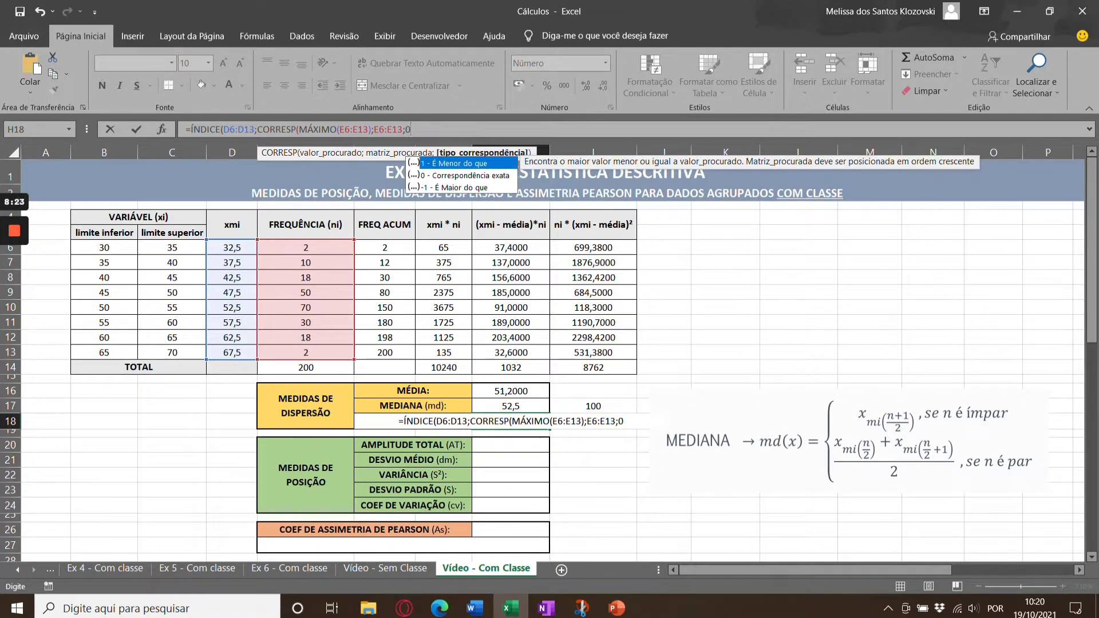
type("))")
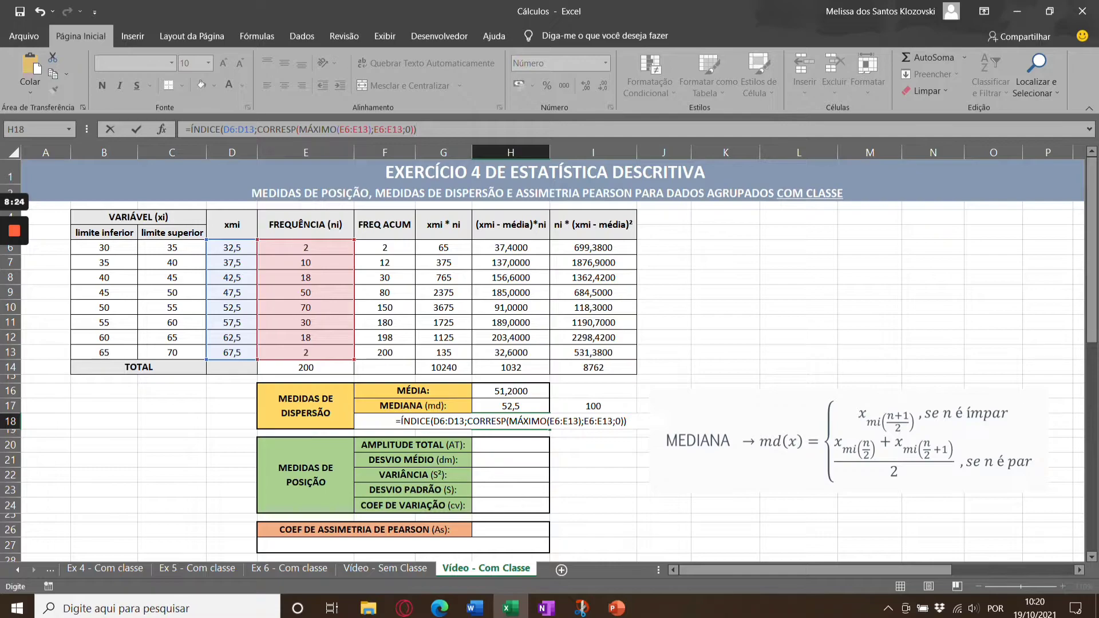
key("Return")
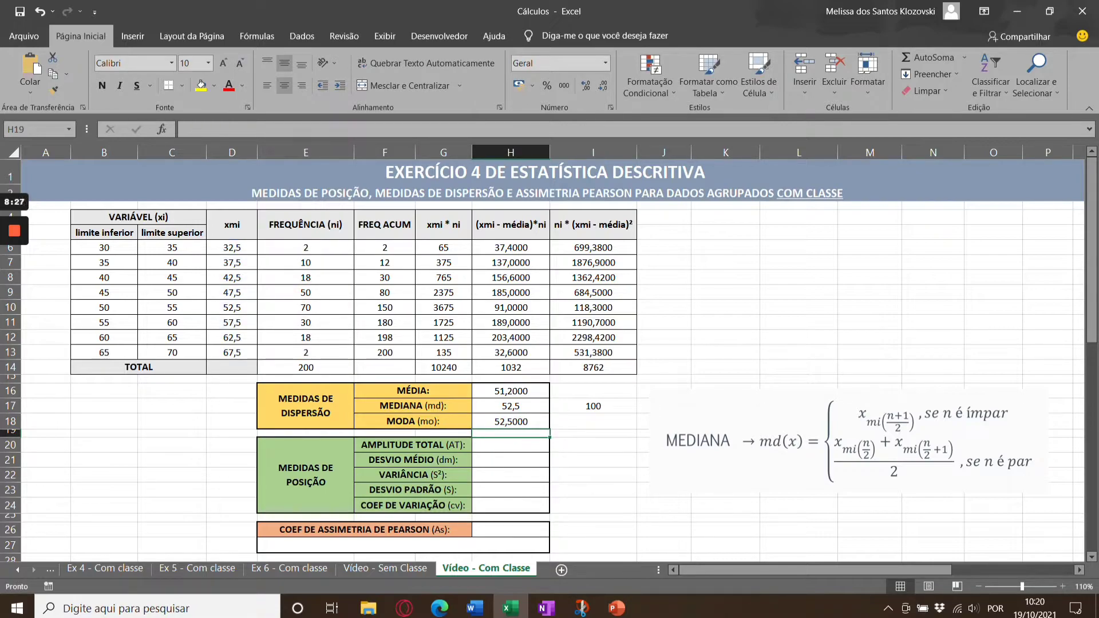
Reduce the display of the mode in H18 to one decimal place.
key("Up")
left_click(588, 85)
left_click(587, 85)
left_click(587, 86)
left_click(586, 86)
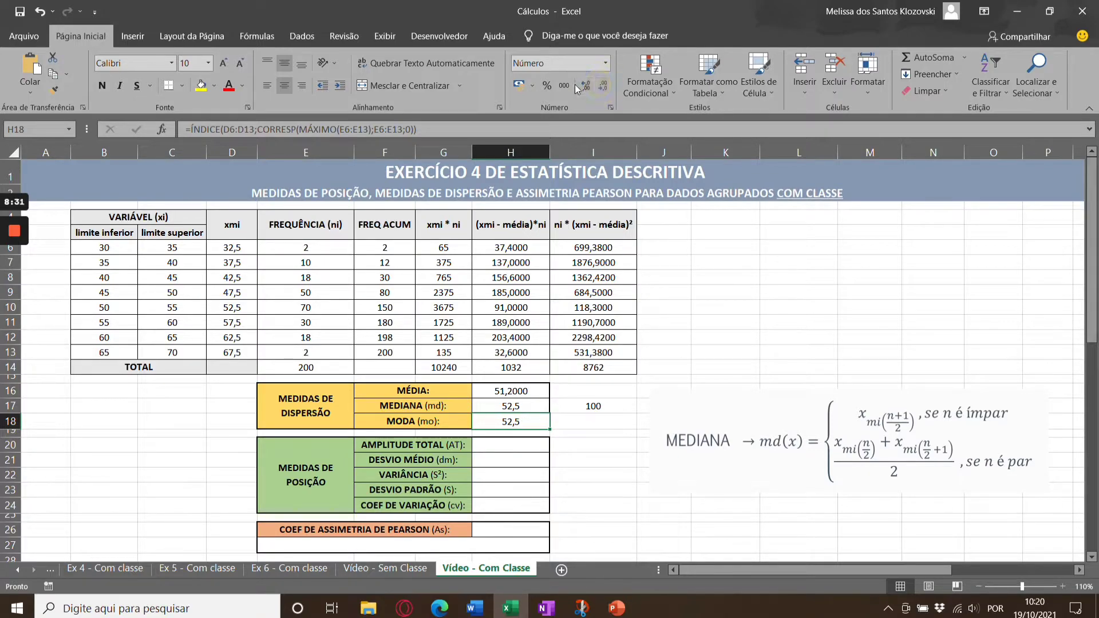
Move the MEDIANA formula picture back below the tables and place the AMPLITUDE TOTAL formula picture just under the MEDIDAS DE POSIÇÃO table.
key("Down")
key("Down")
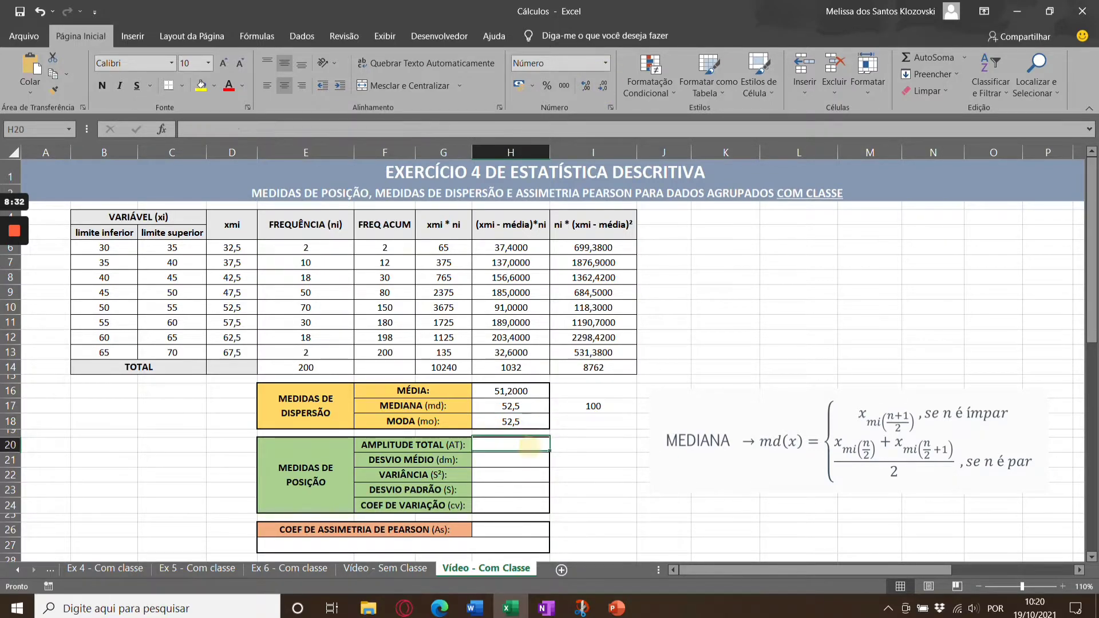
scroll(549, 355, "down", 6)
left_click_drag(802, 201, 301, 405)
scroll(301, 405, "down", 4)
left_click_drag(430, 412, 726, 321)
scroll(727, 321, "up", 5)
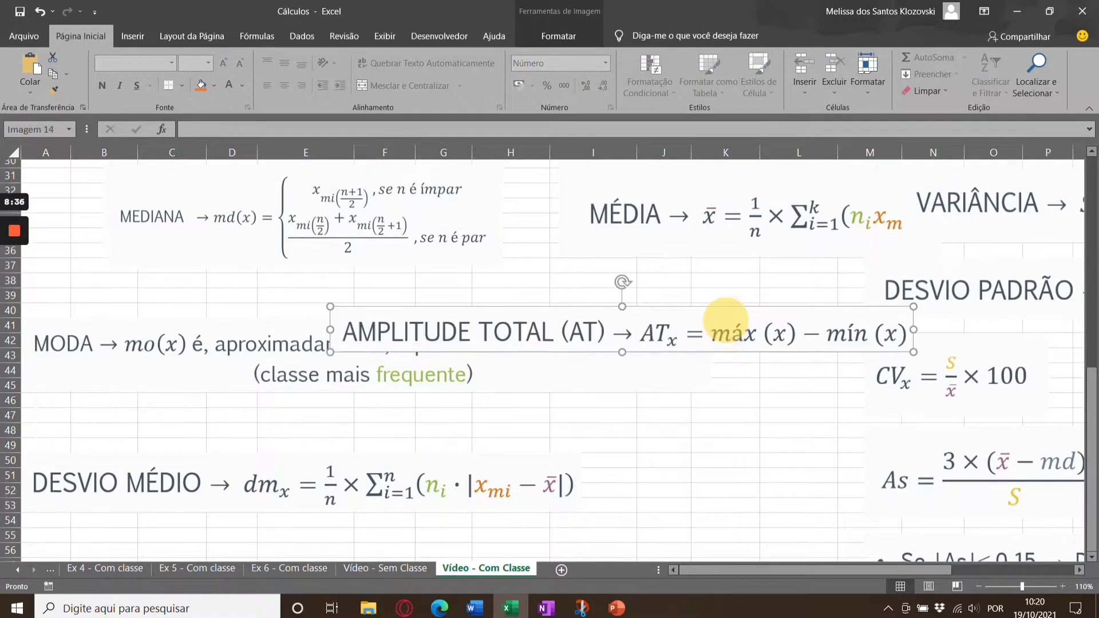
left_click_drag(665, 527, 841, 192)
scroll(831, 256, "up", 1)
scroll(831, 256, "up", 2)
left_click_drag(735, 343, 609, 459)
scroll(609, 459, "up", 1)
Calculate the total amplitude in H20 with =MÁXIMO(D6:D13)-MÍNIMO(D6:D13).
left_click(511, 395)
type("=")
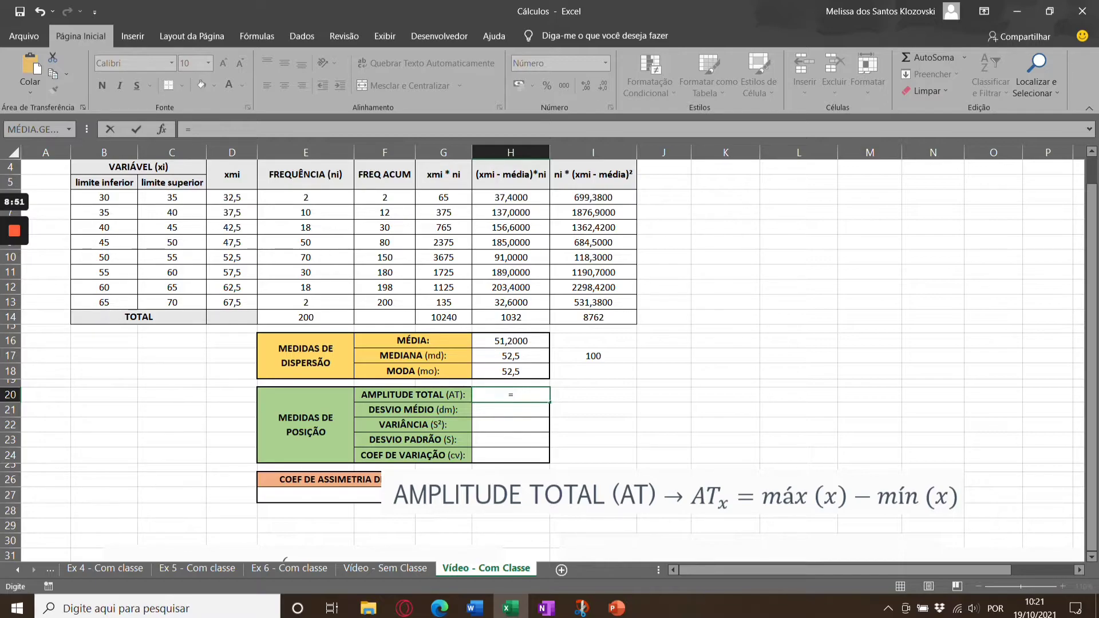
scroll(549, 355, "up", 1)
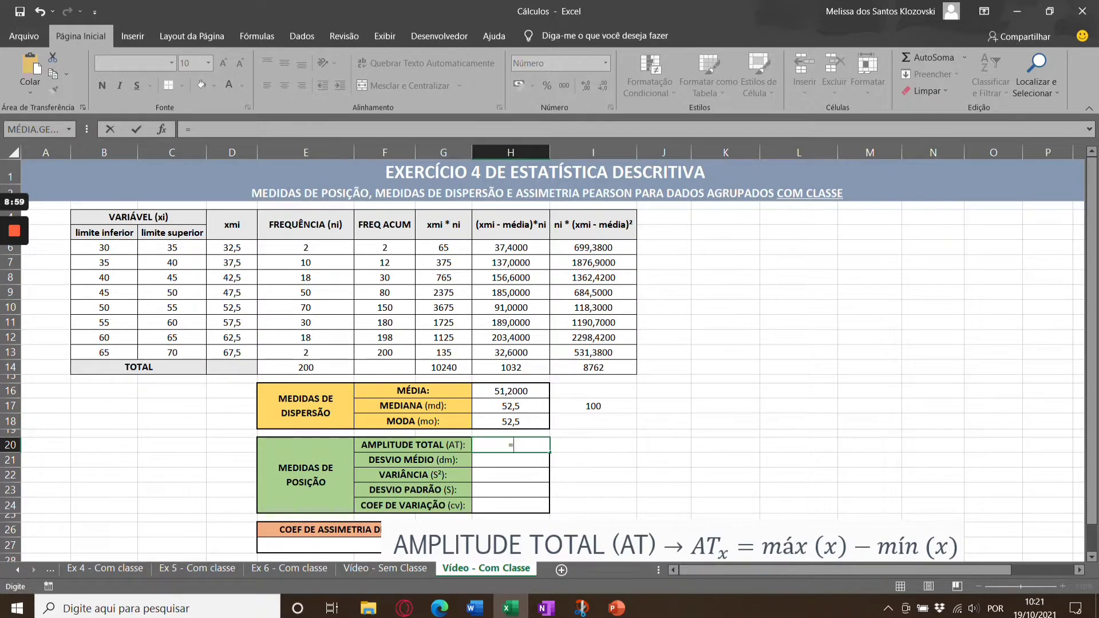
type("máx")
key("Tab")
left_click_drag(232, 248, 232, 352)
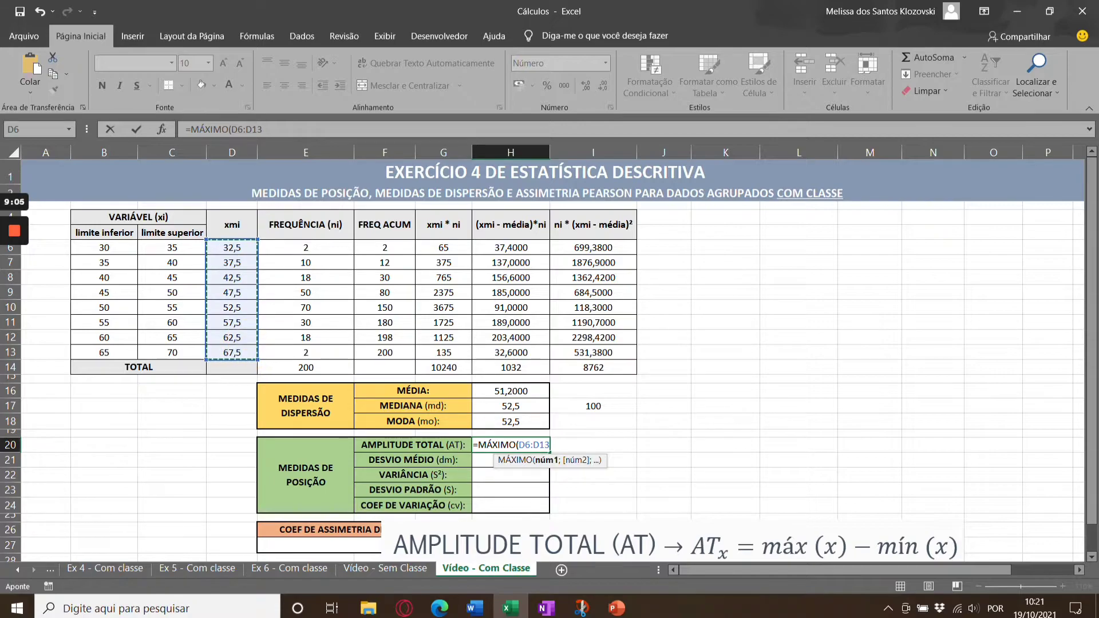
type(")-mí")
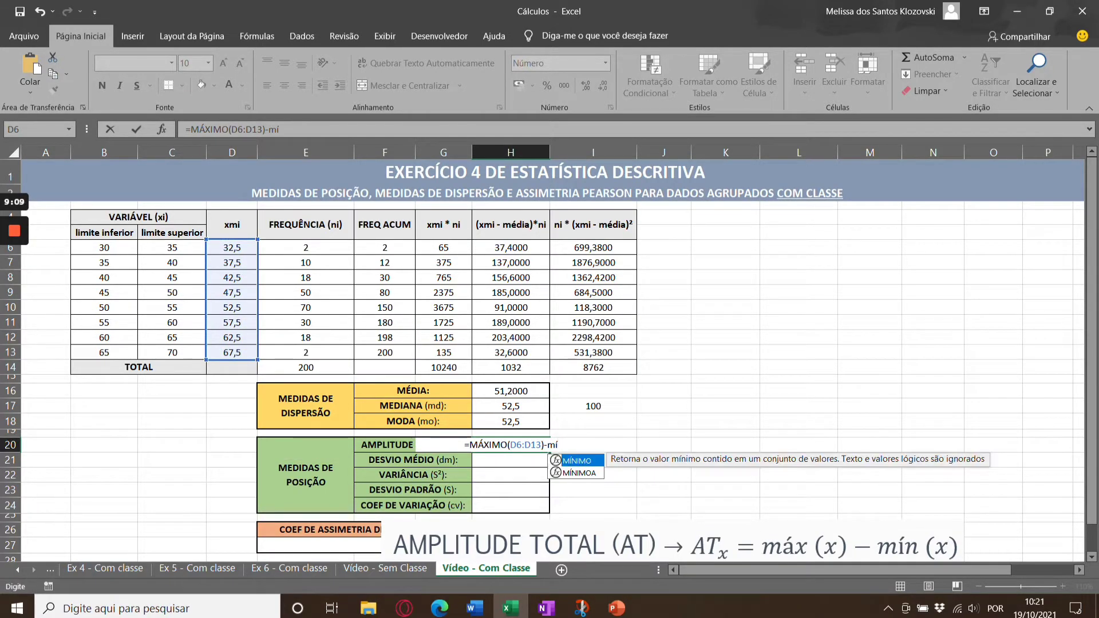
key("Tab")
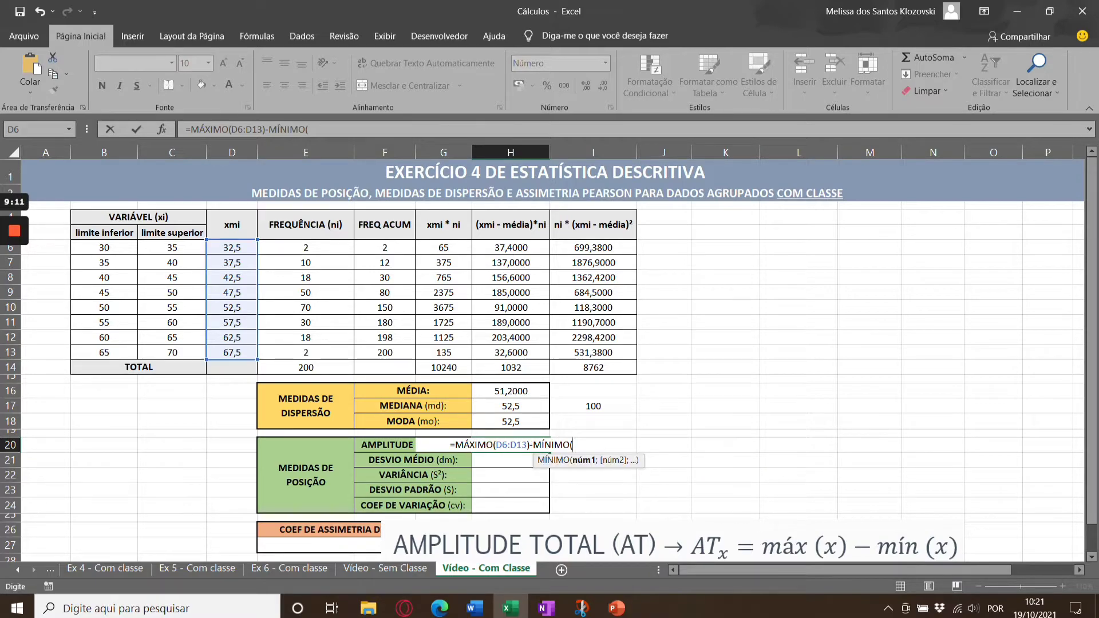
left_click_drag(232, 248, 232, 352)
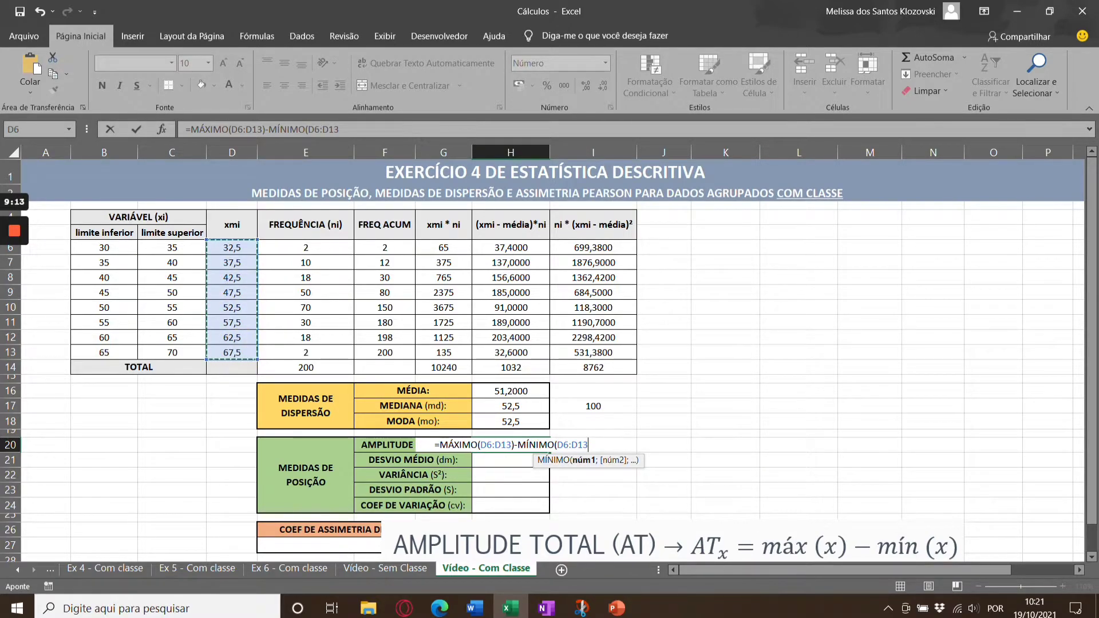
type(")")
key("Return")
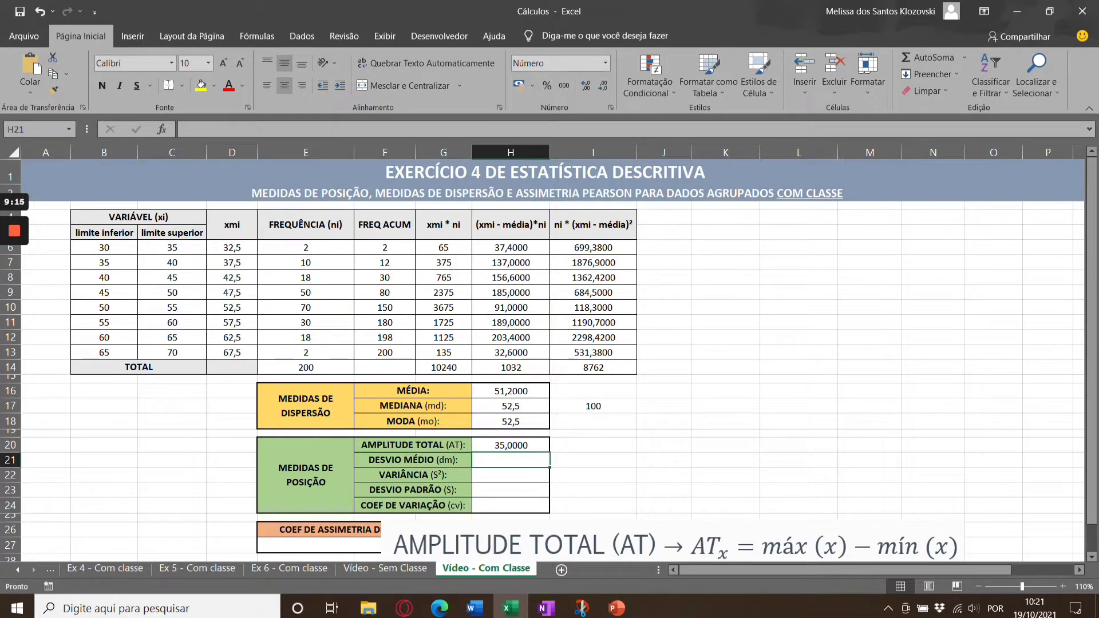
Display the total amplitude in H20 without decimal places.
key("Up")
left_click(586, 86)
left_click(603, 86)
left_click(603, 86)
left_click(604, 86)
left_click(603, 86)
left_click(603, 86)
key("Down")
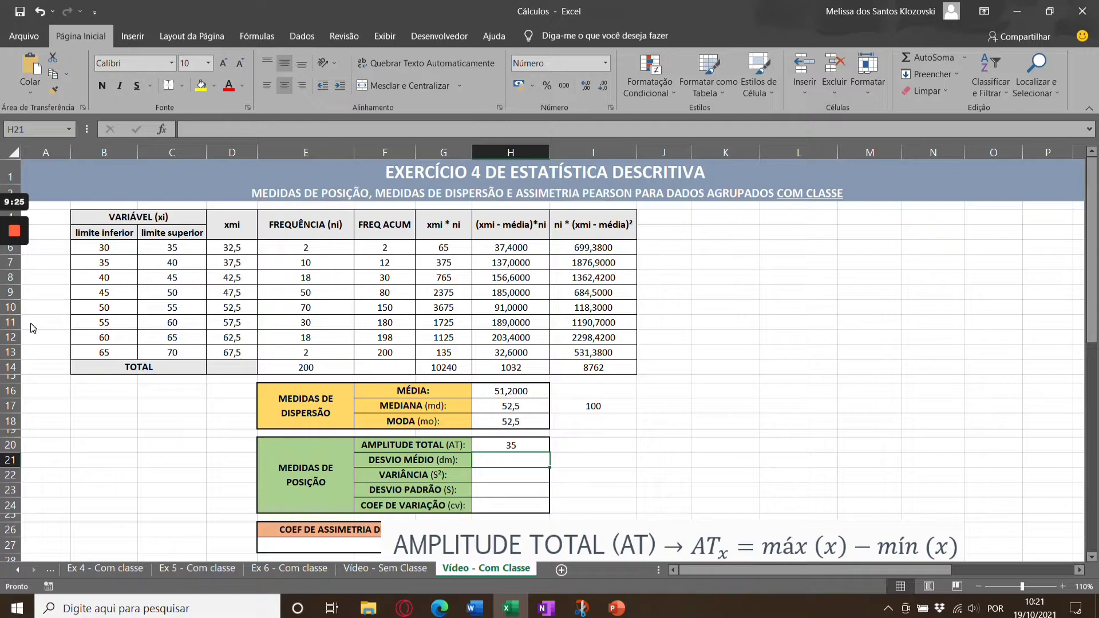
left_click(249, 339)
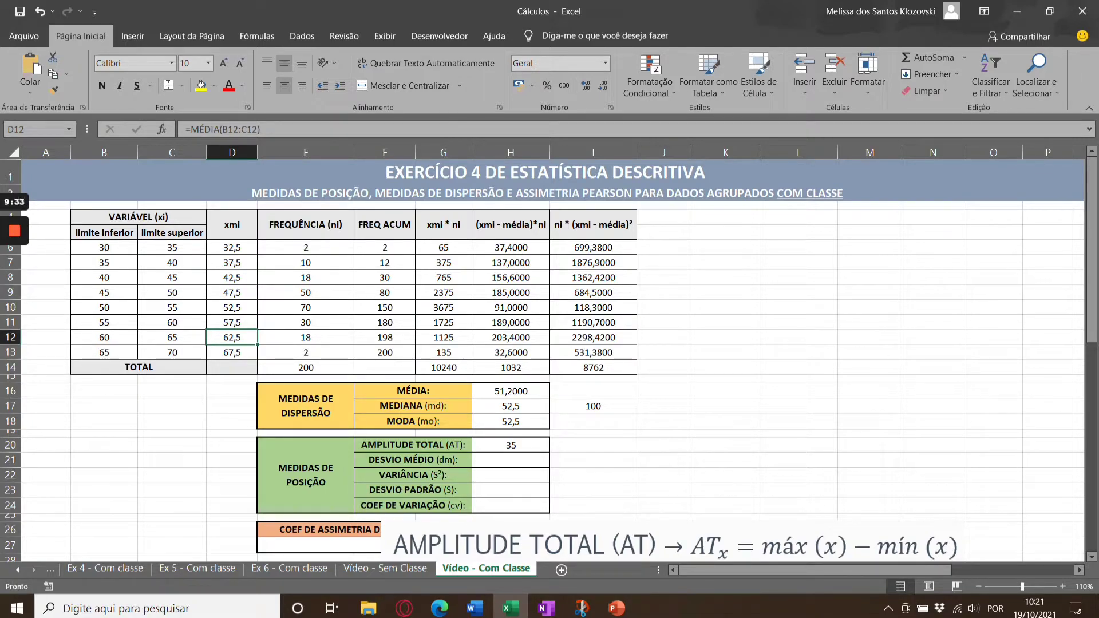
left_click_drag(306, 406, 504, 406)
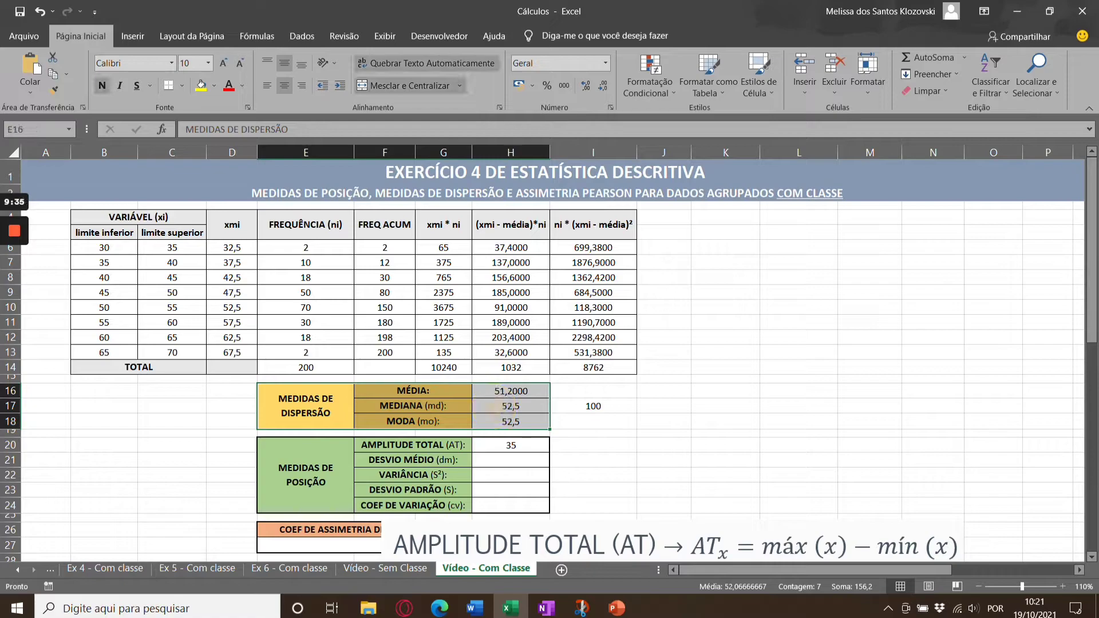
left_click(85, 347)
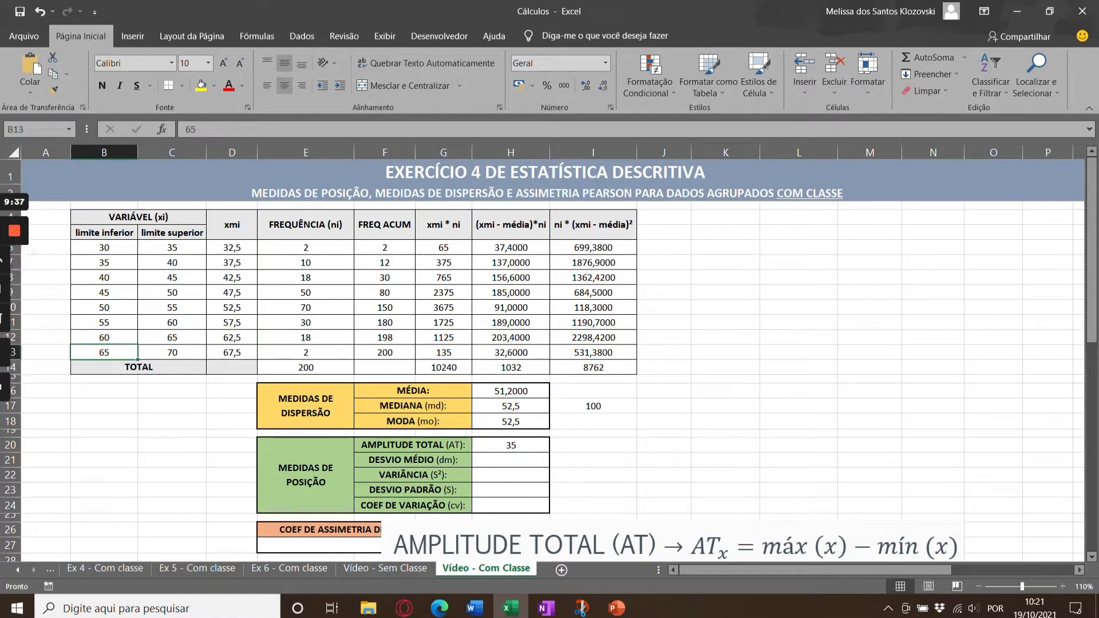
left_click(42, 352)
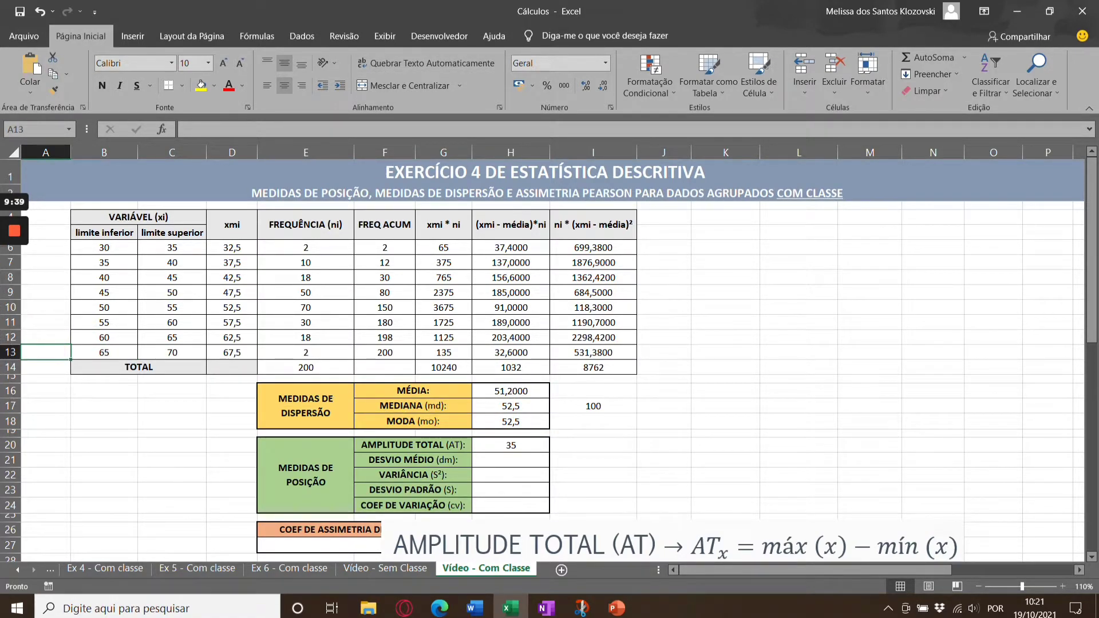
Delete the entire worksheet row 13, the 65–70 class of the frequency table.
right_click(50, 353)
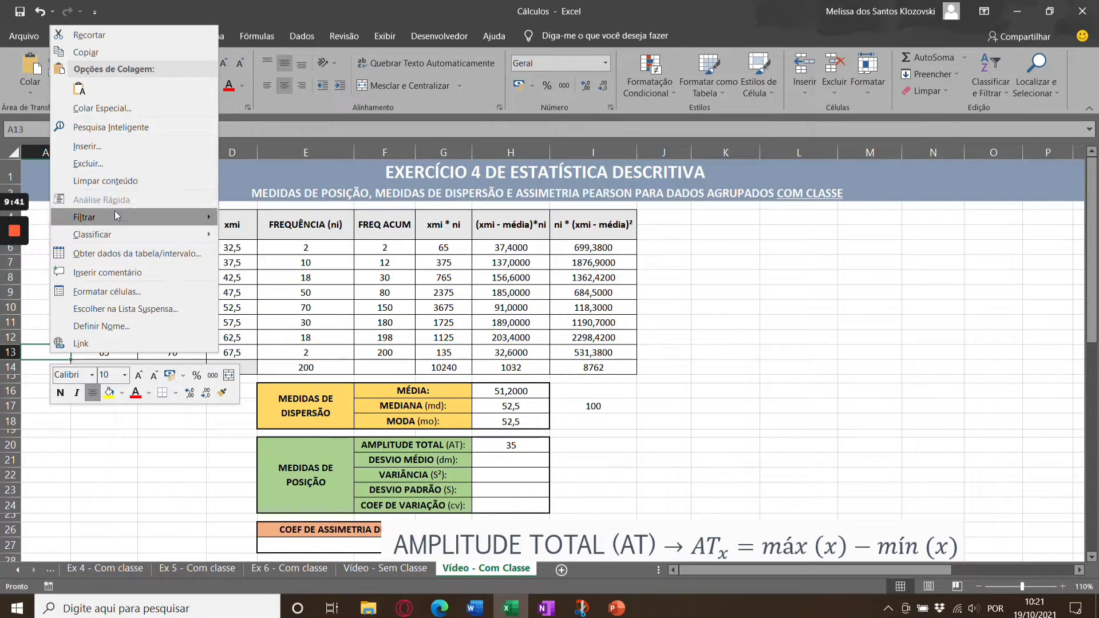
left_click(115, 164)
left_click(86, 165)
left_click(76, 203)
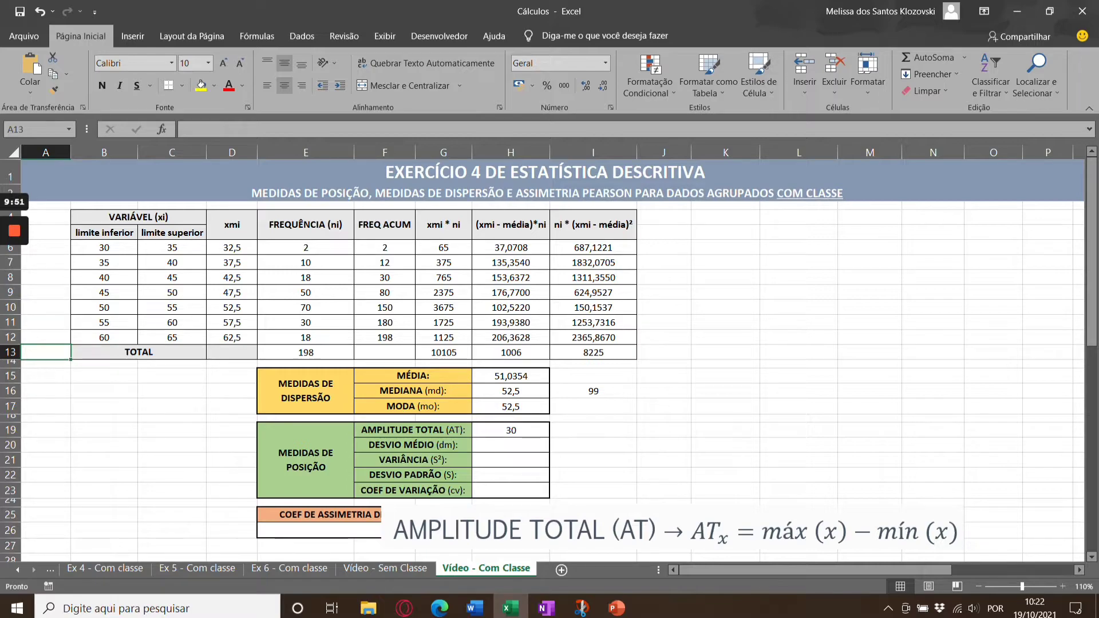
Insert an entire blank row at row 10 and undo both this insertion and the deletion of the 65–70 class row.
left_click(46, 308)
right_click(60, 308)
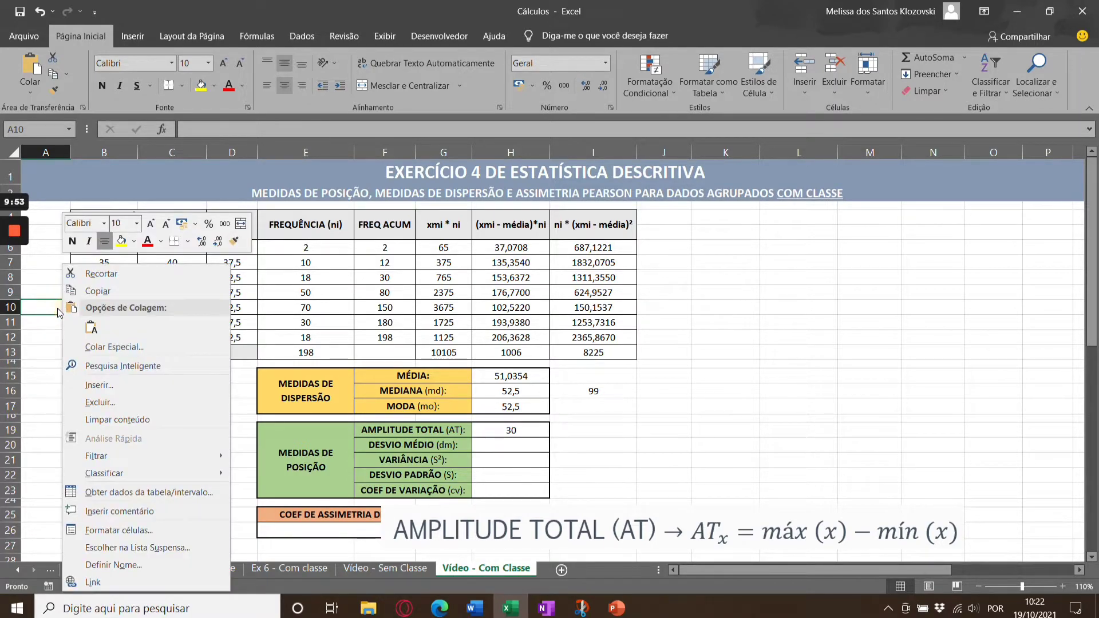
left_click(125, 382)
left_click(69, 383)
left_click(89, 424)
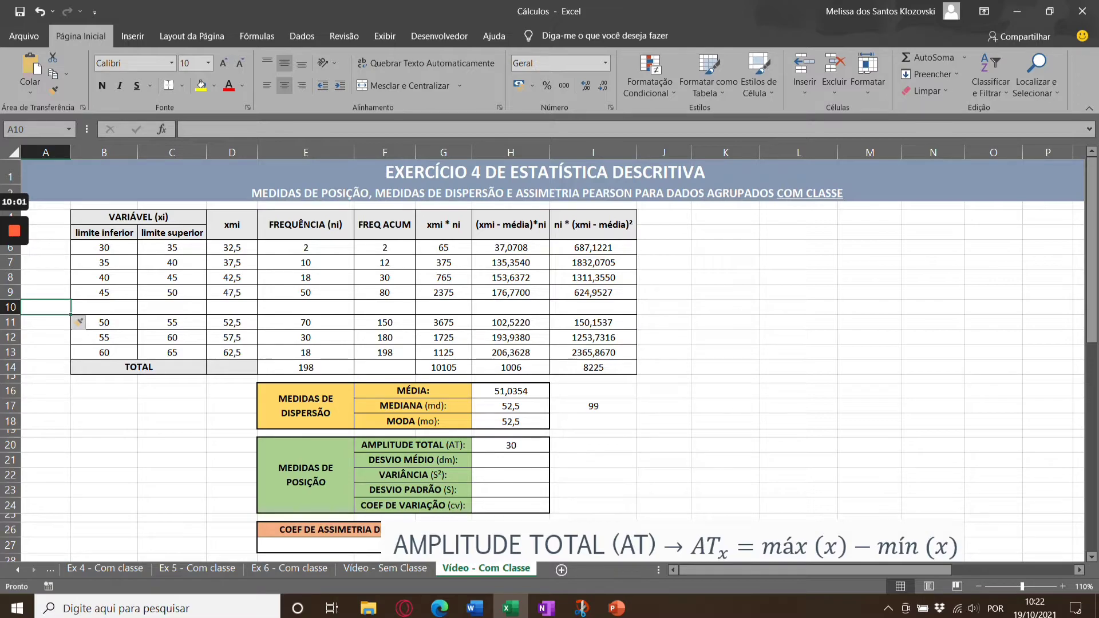
left_click(42, 12)
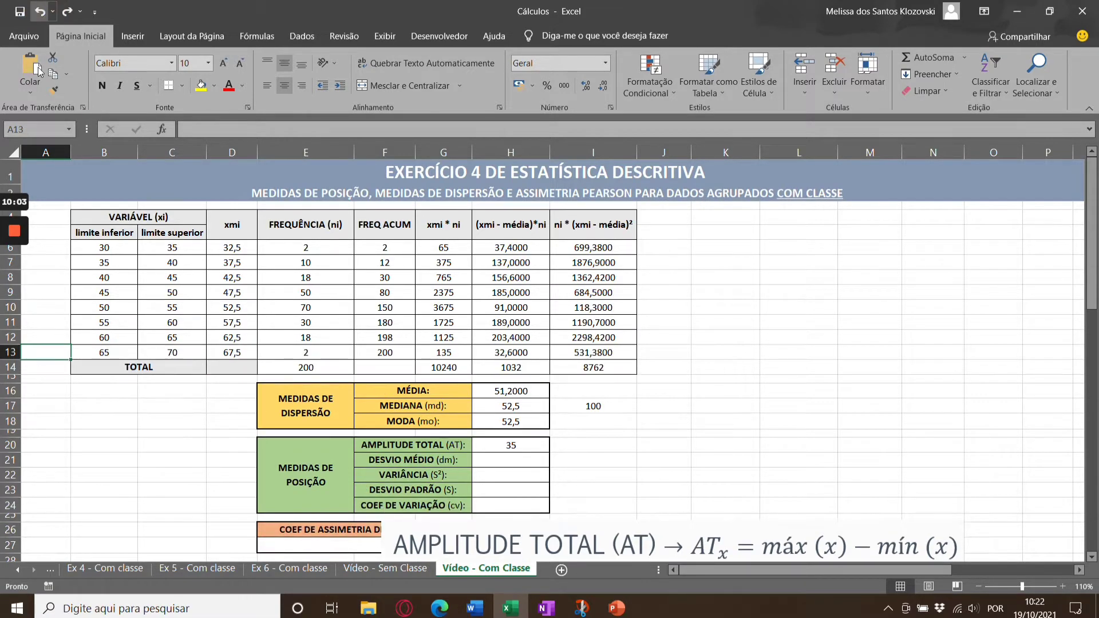
Move the AMPLITUDE TOTAL formula picture back below the tables and place the DESVIO MÉDIO formula picture just under the skewness table.
left_click(511, 391)
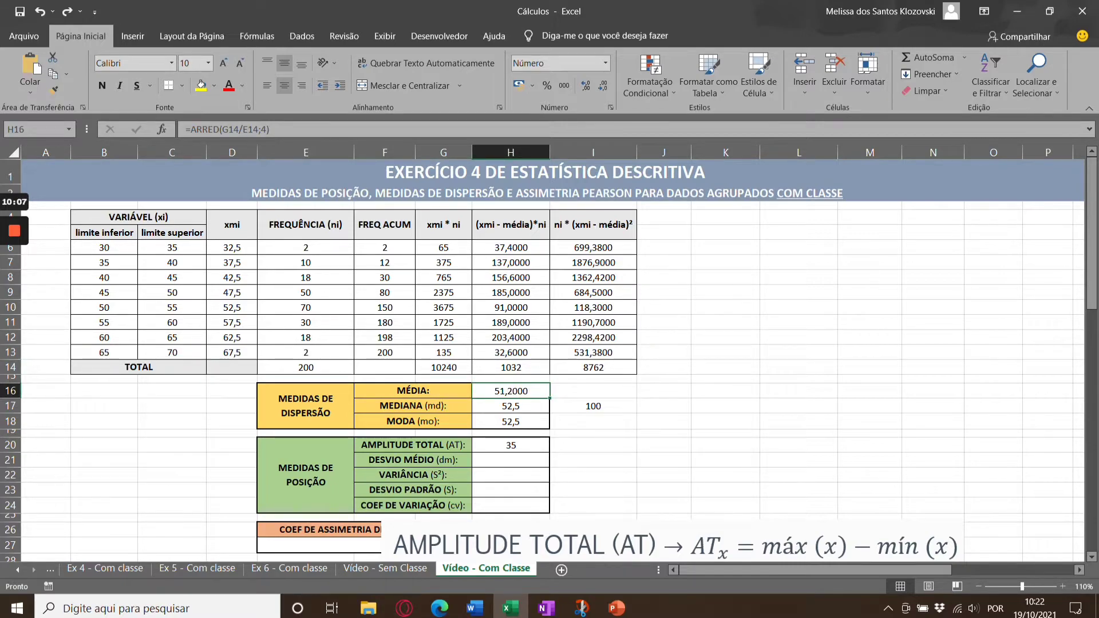
left_click(511, 278)
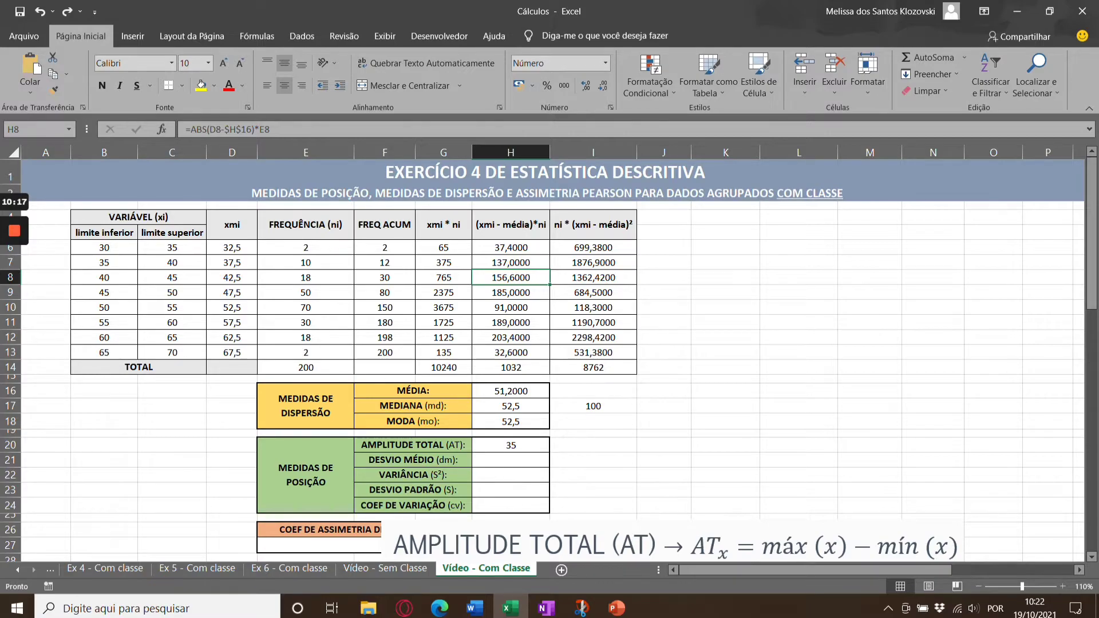
left_click(527, 460)
scroll(530, 458, "down", 6)
left_click_drag(676, 280, 437, 437)
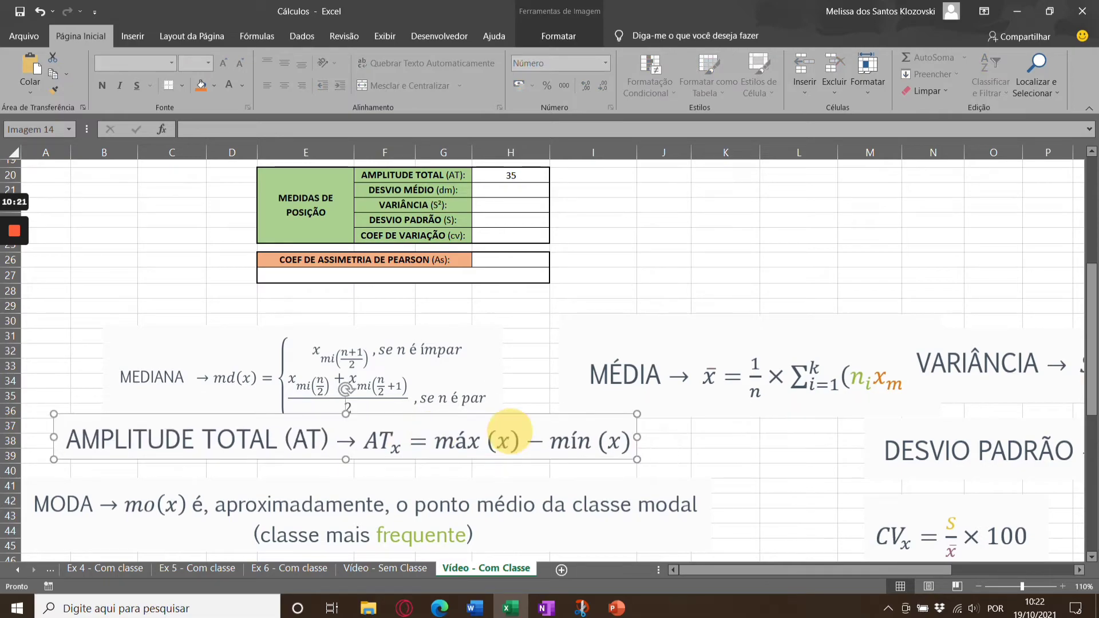
scroll(510, 437, "down", 1)
scroll(346, 351, "down", 5)
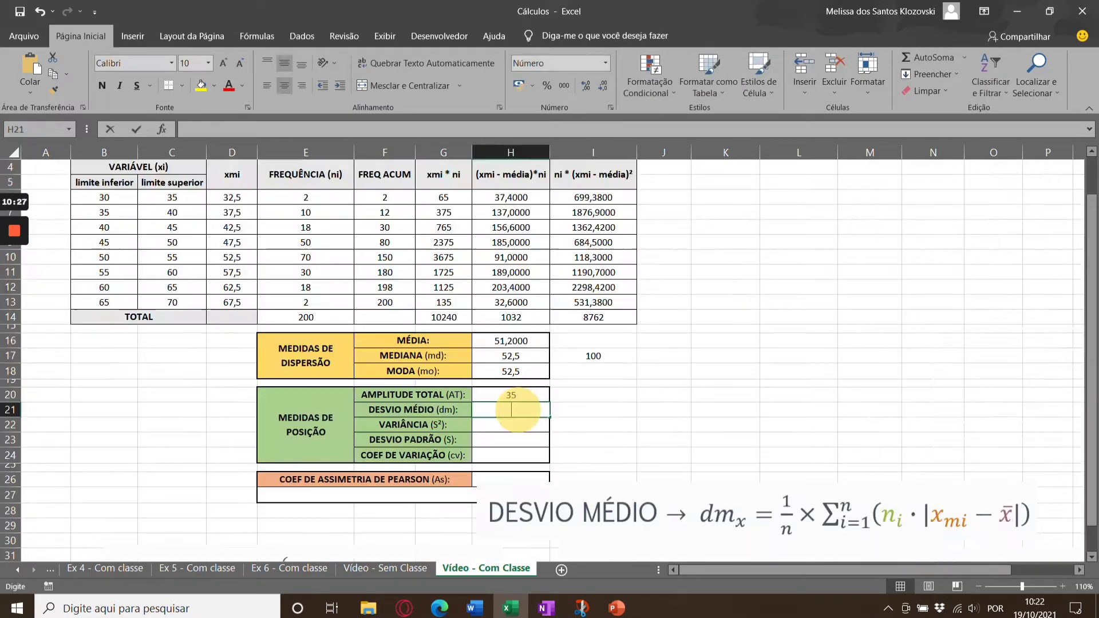
Calculate the mean deviation in H21 with =H14/E14.
type("=")
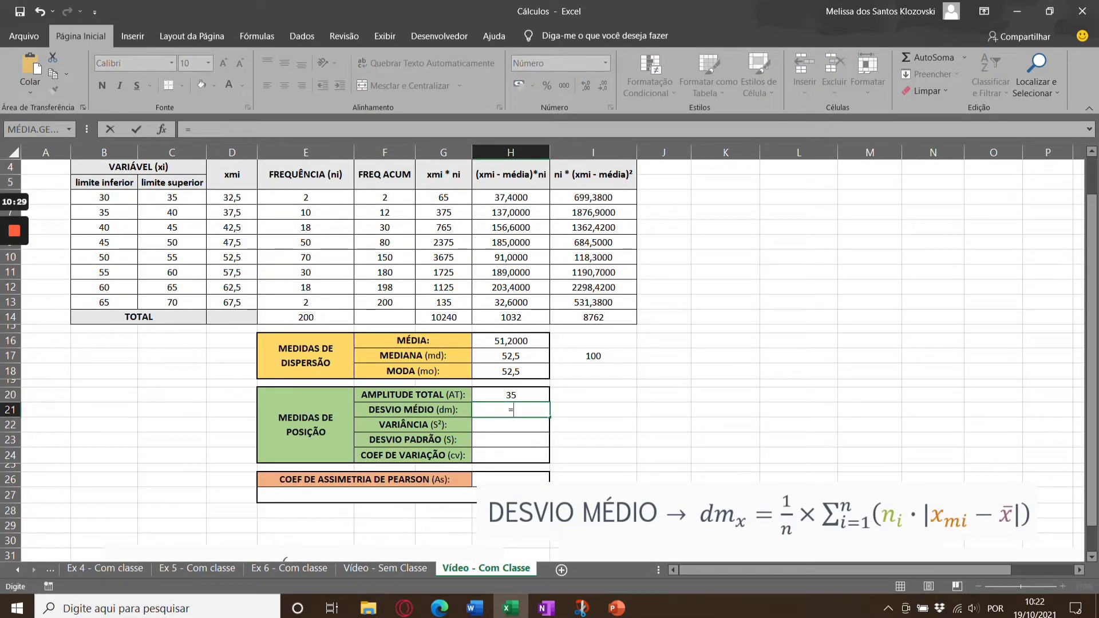
scroll(550, 344, "up", 1)
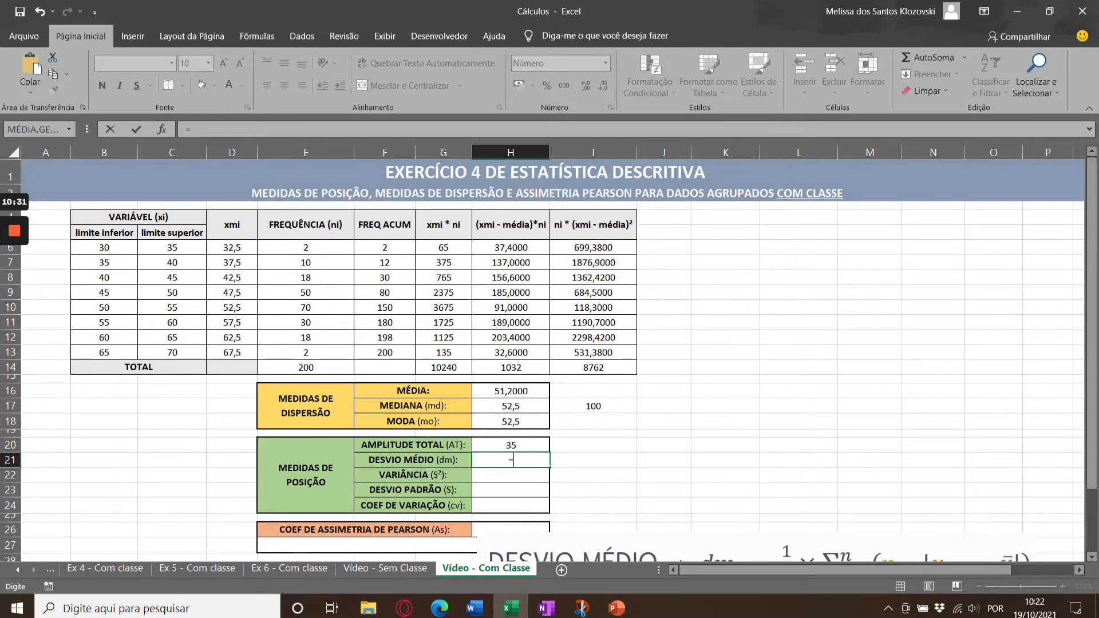
left_click(523, 368)
type("/")
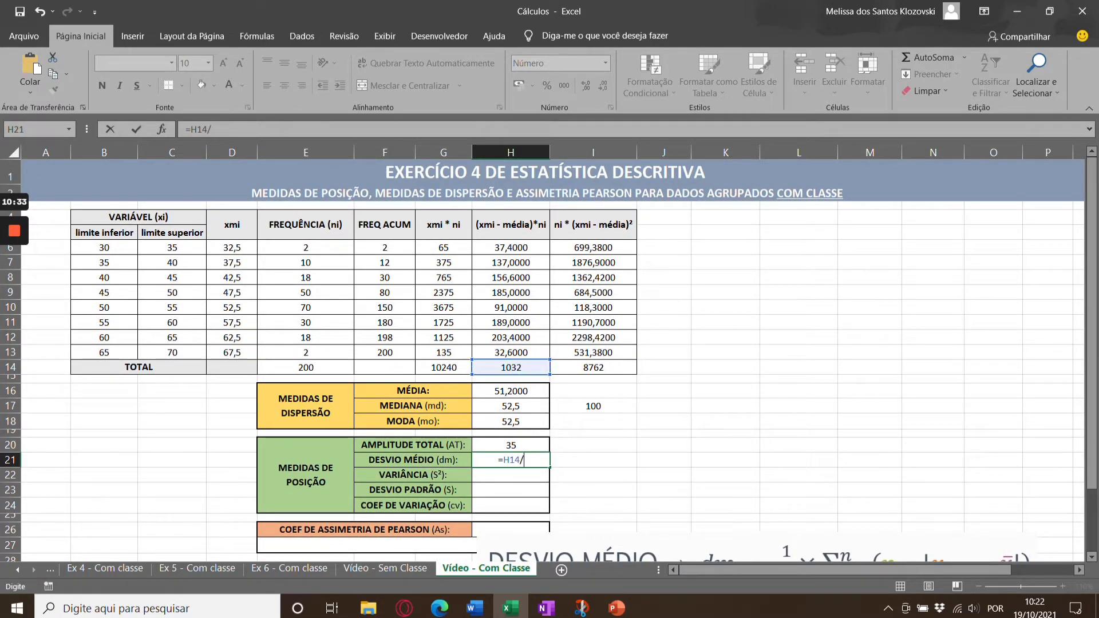
scroll(550, 344, "down", 1)
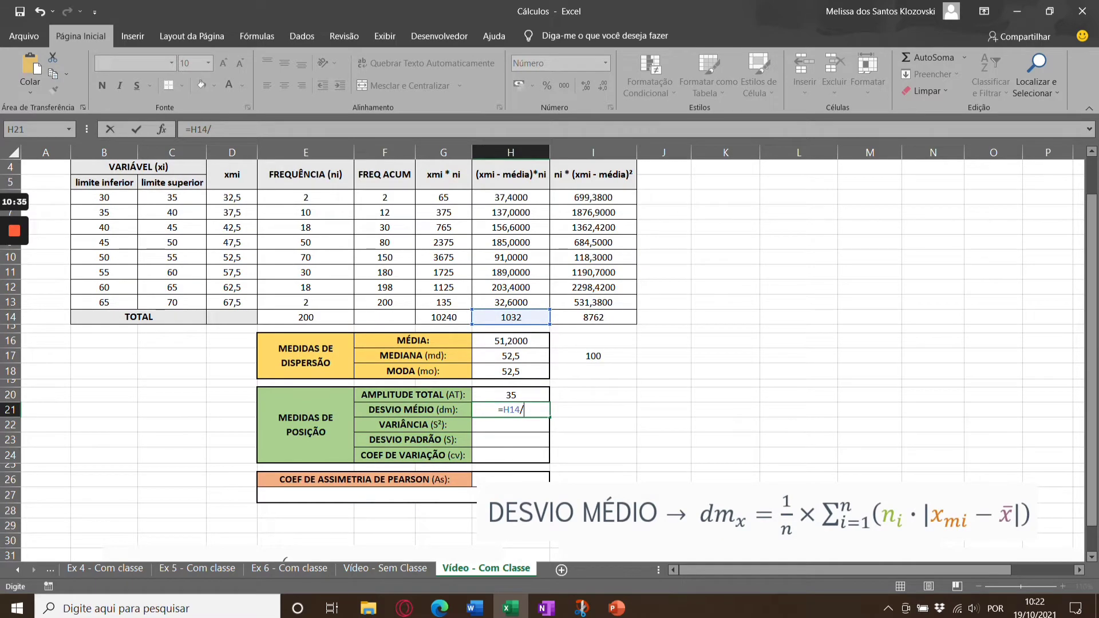
left_click(306, 317)
key("Return")
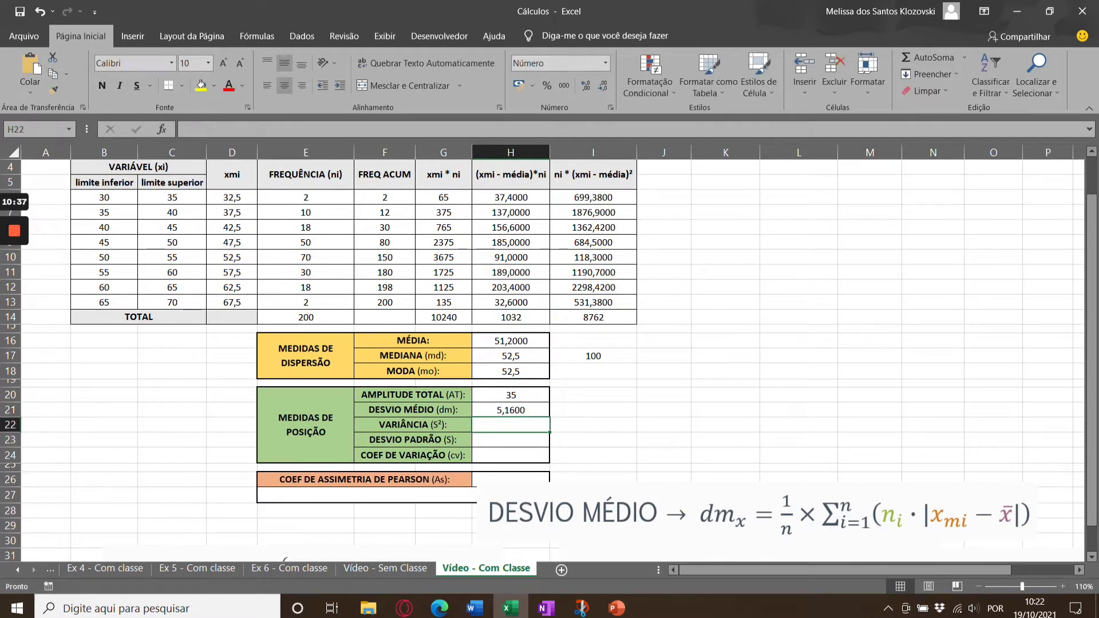
Round the mean deviation in H21 to four decimal places with =ARRED(H14/E14;4).
key("Up")
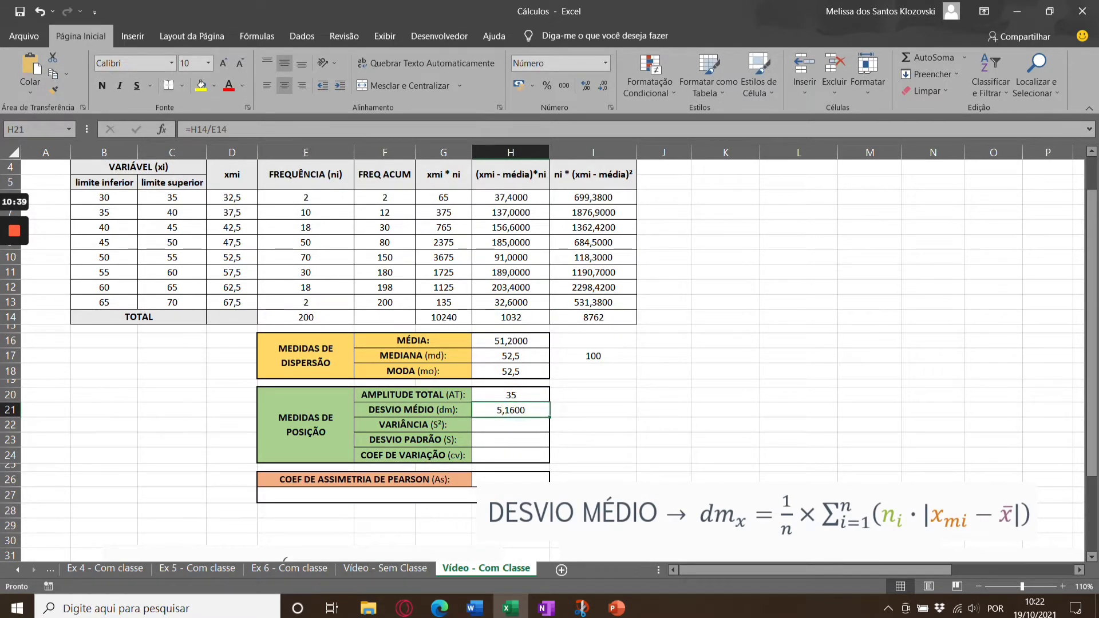
left_click(190, 130)
type("arre")
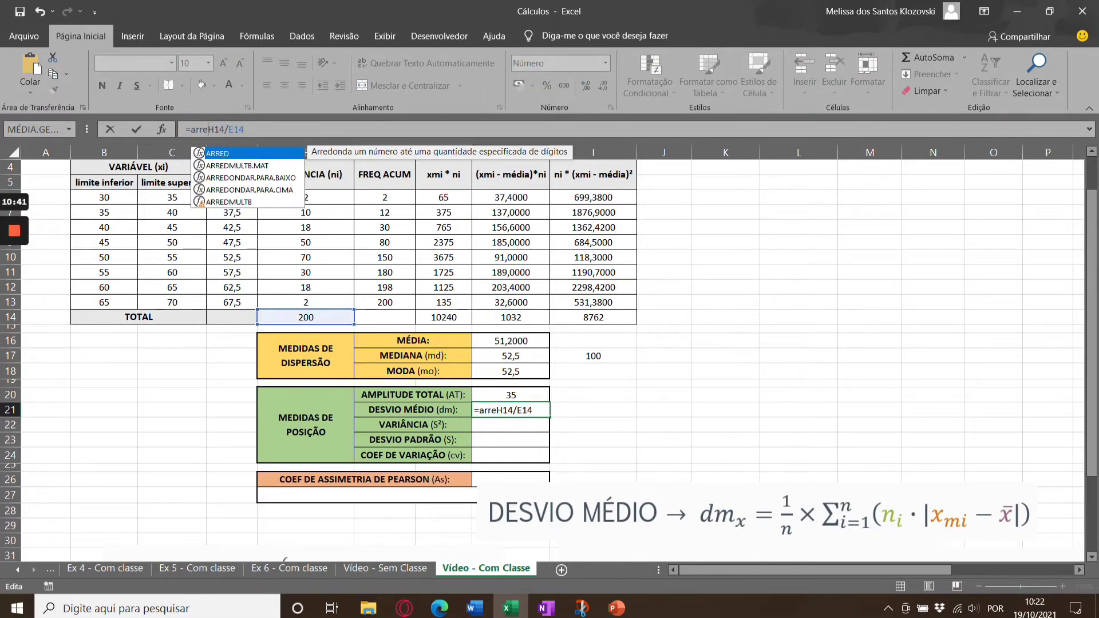
key("Tab")
key("End")
type(";4")
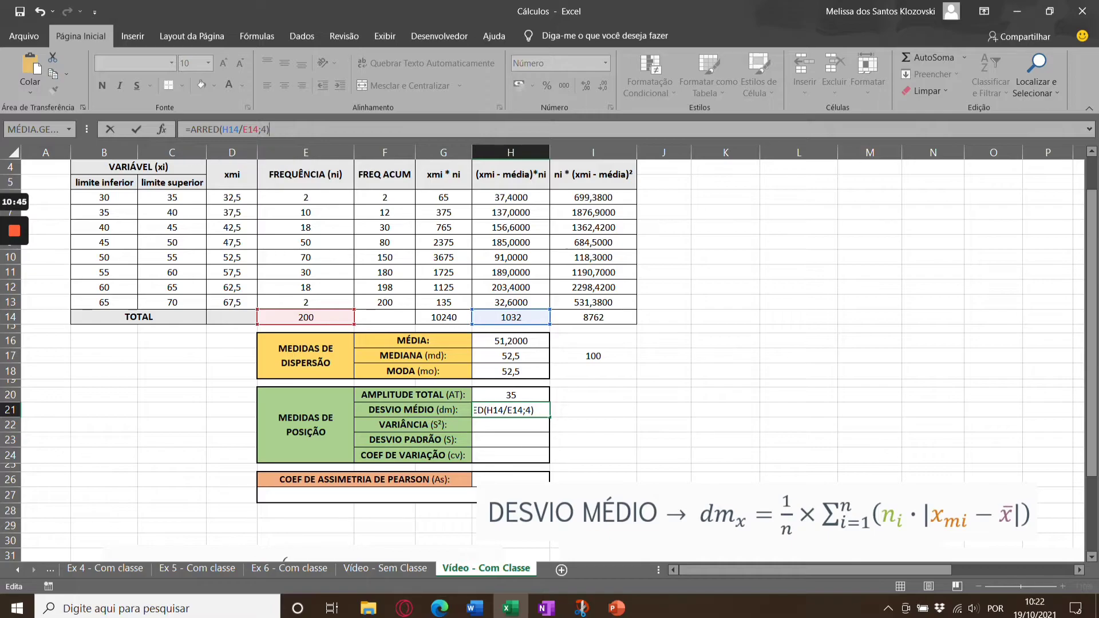
key("Return")
Move the DESVIO MÉDIO formula picture back below the tables and place the VARIÂNCIA formula picture beside the MEDIDAS DE POSIÇÃO table.
scroll(549, 344, "down", 2)
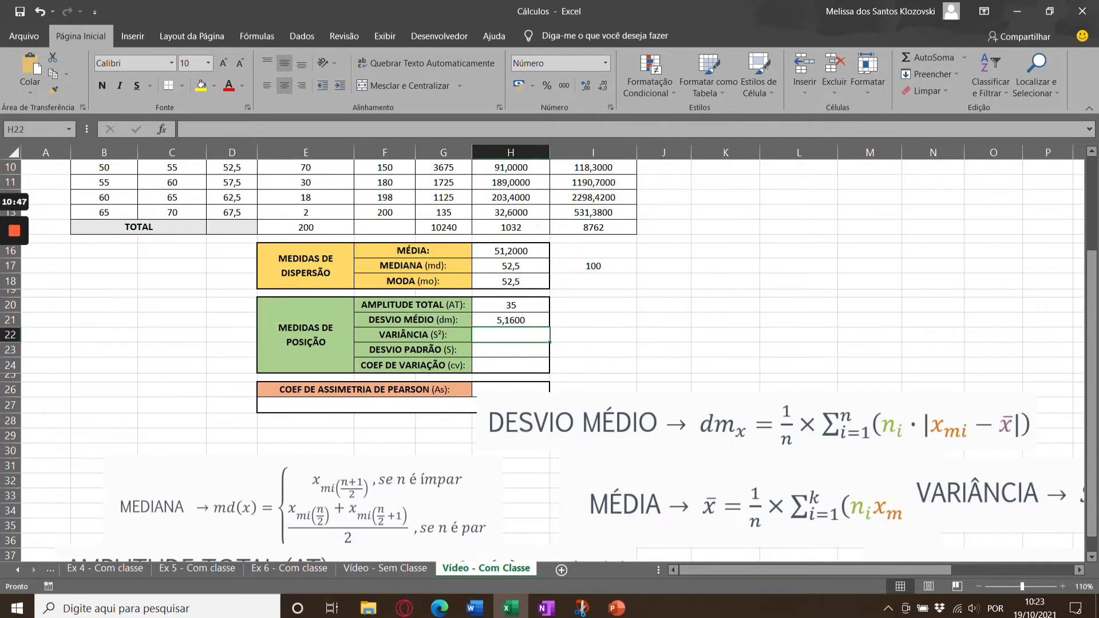
left_click_drag(744, 407, 339, 453)
scroll(549, 344, "down", 3)
scroll(339, 453, "down", 3)
left_click_drag(507, 334, 466, 452)
scroll(817, 318, "up", 7)
left_click_drag(1057, 241, 701, 385)
scroll(701, 386, "up", 1)
left_click_drag(726, 450, 744, 435)
scroll(744, 435, "up", 1)
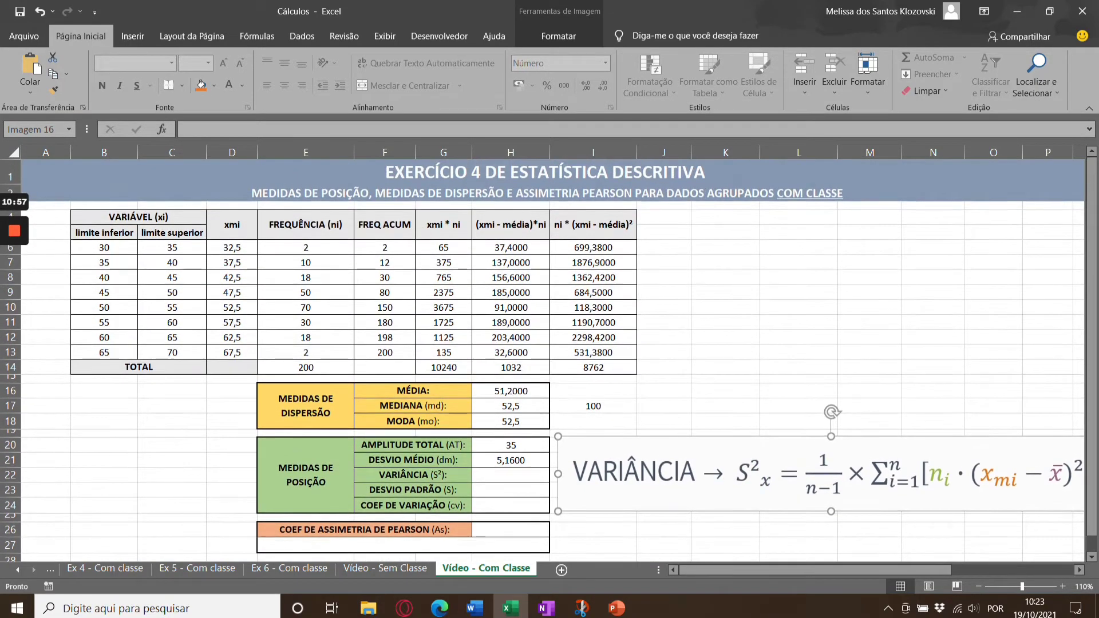
Calculate the variance in H22 with =I14/(E14-1).
left_click(511, 474)
type("=")
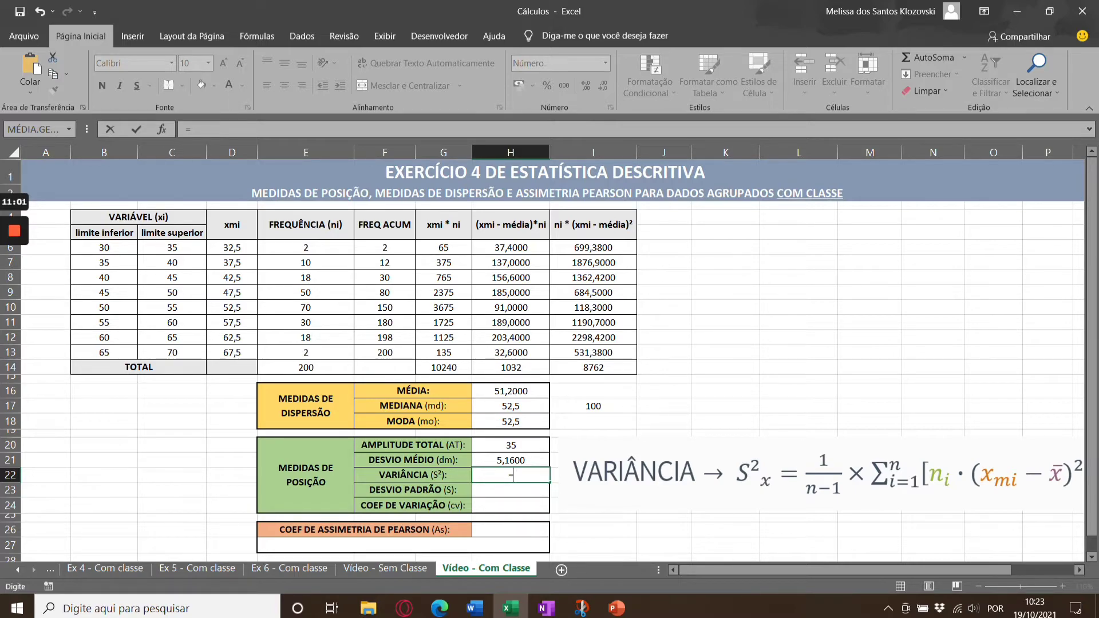
left_click(610, 367)
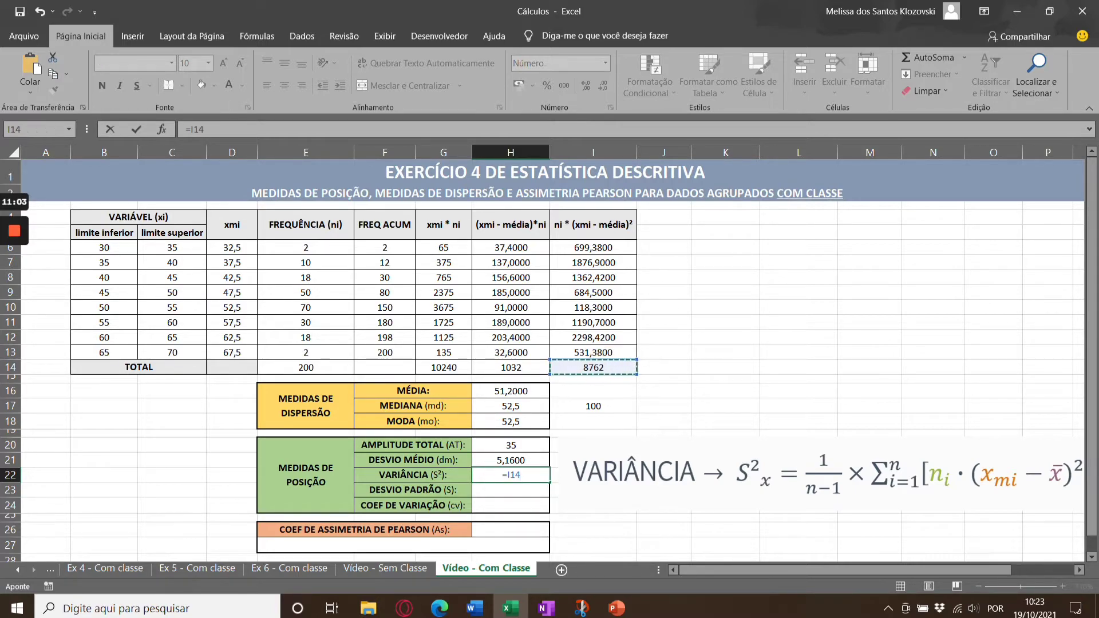
type("/(")
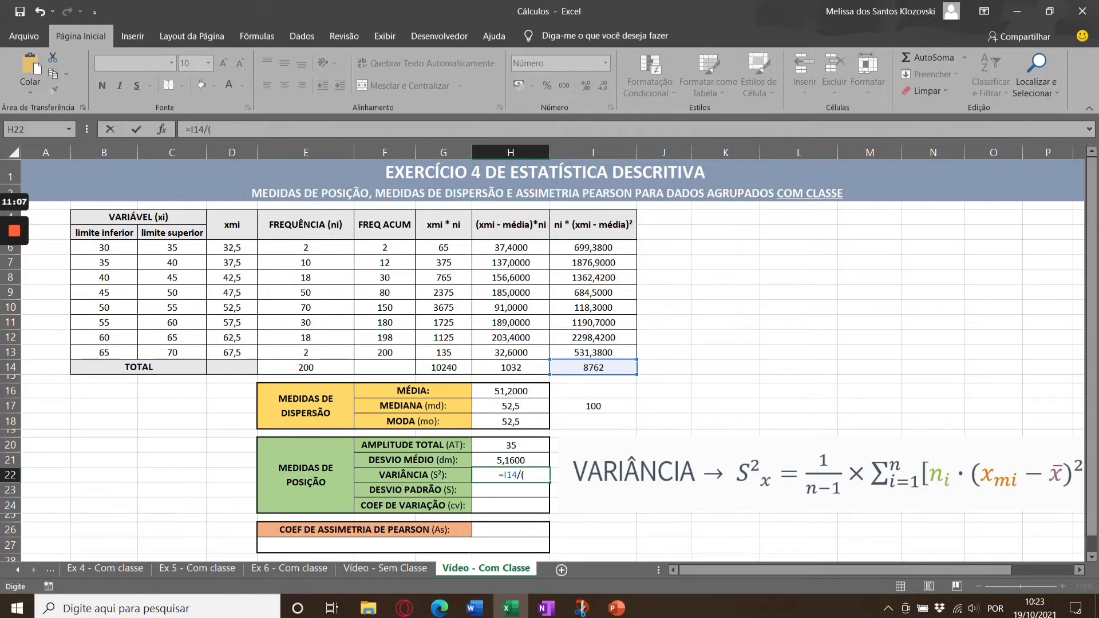
left_click(305, 367)
type("-1)")
key("Return")
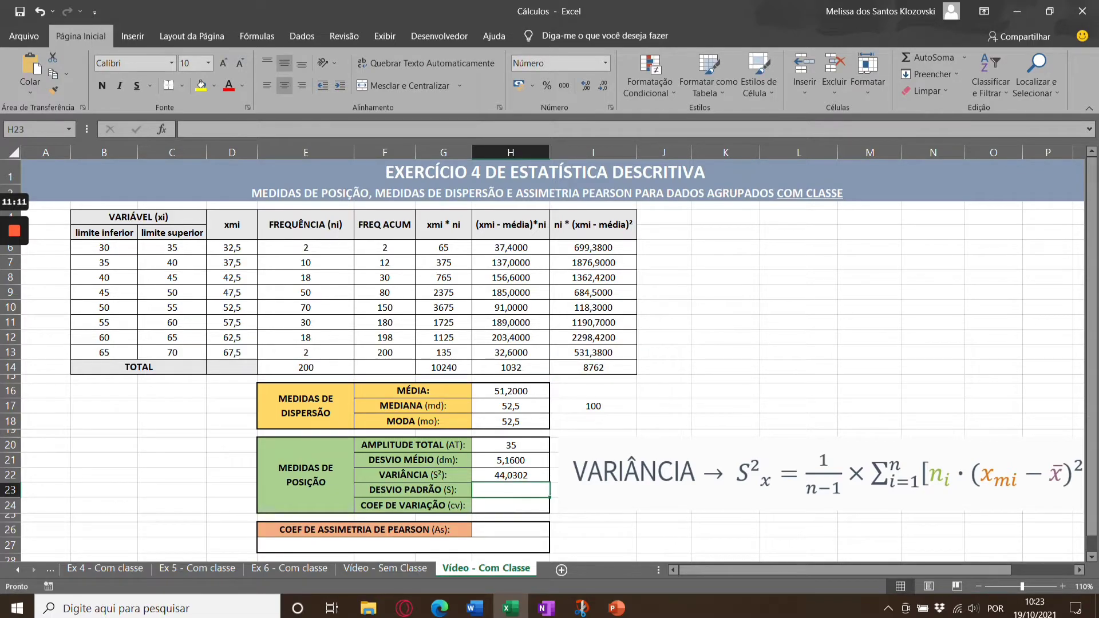
Round the variance in H22 to four decimal places with =ARRED(I14/(E14-1);4).
left_click(511, 476)
left_click(191, 130)
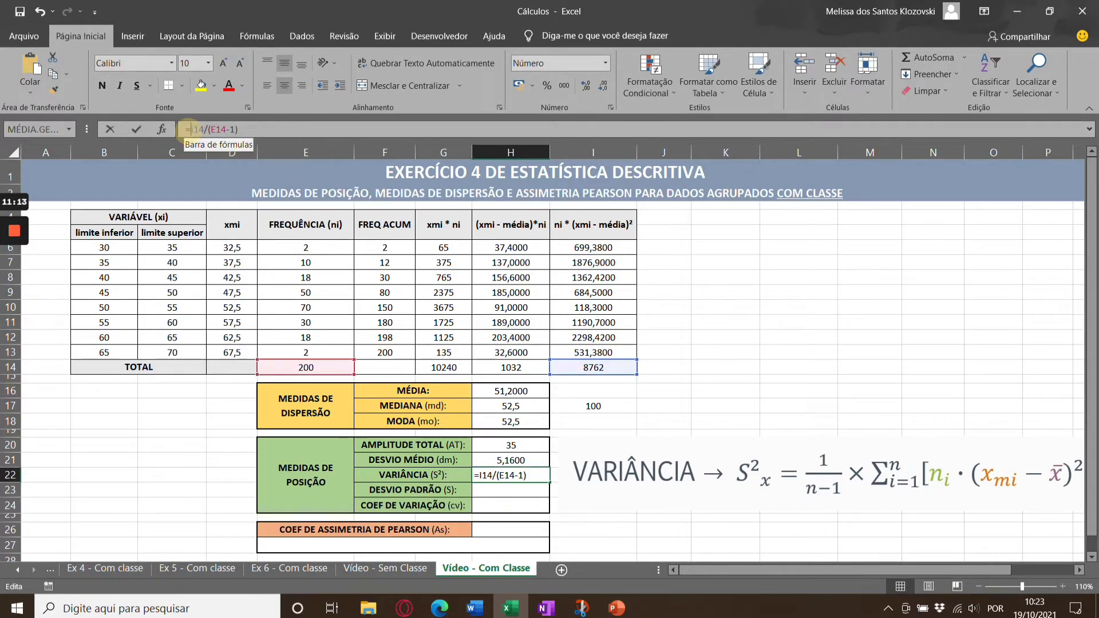
type("arre")
key("Tab")
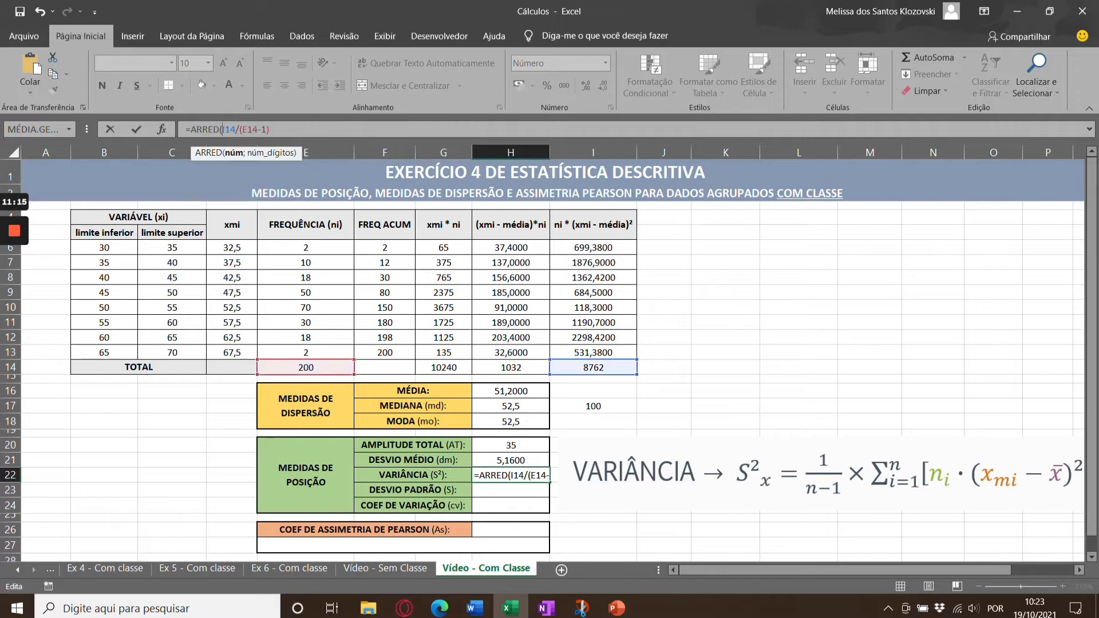
type(";40")
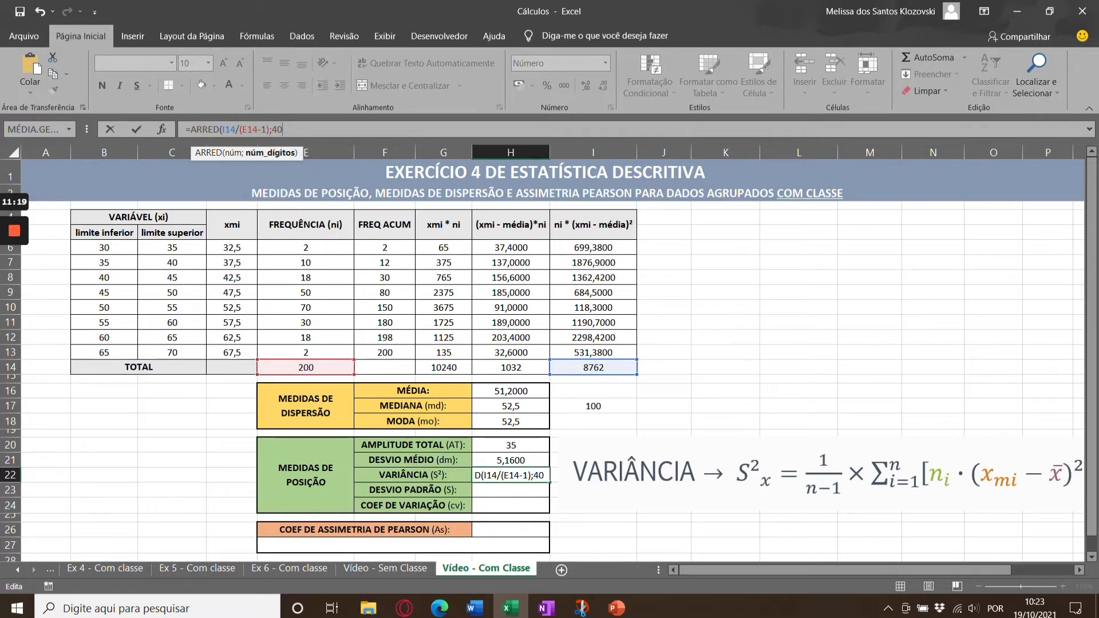
key("BackSpace")
type(")")
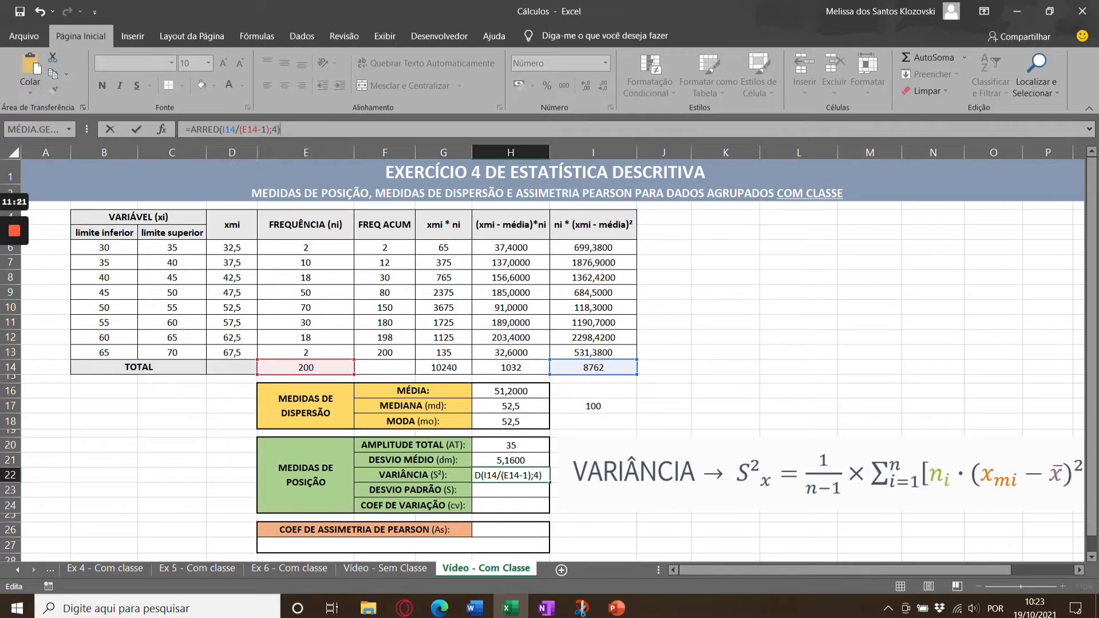
key("Return")
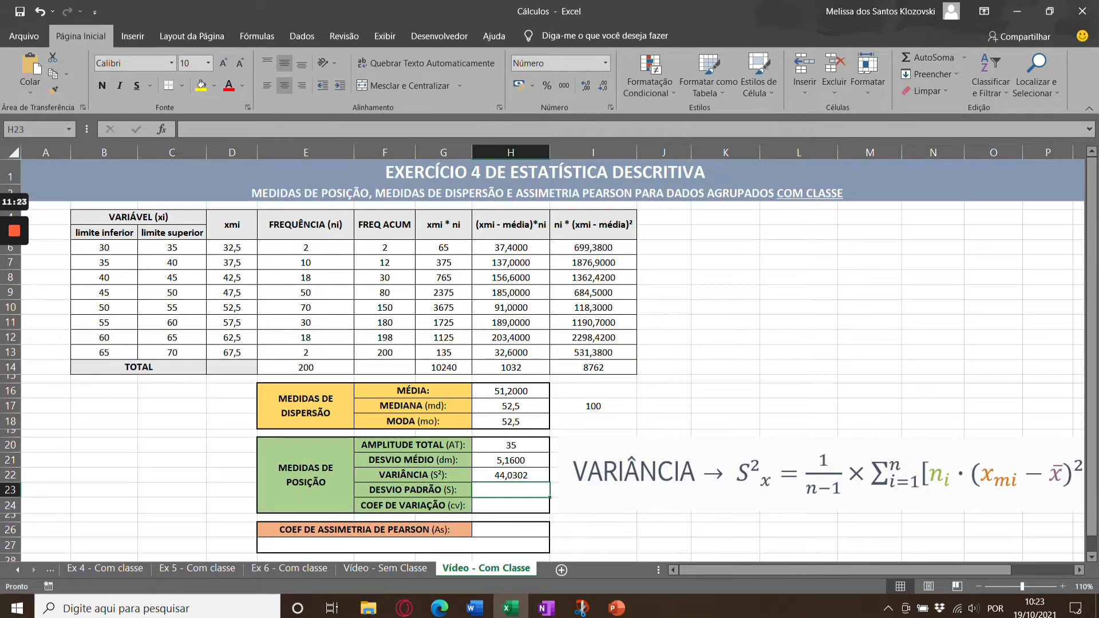
Calculate the standard deviation in H23, rounded to four decimal places, with =ARRED(RAIZ(H22);4).
type("=")
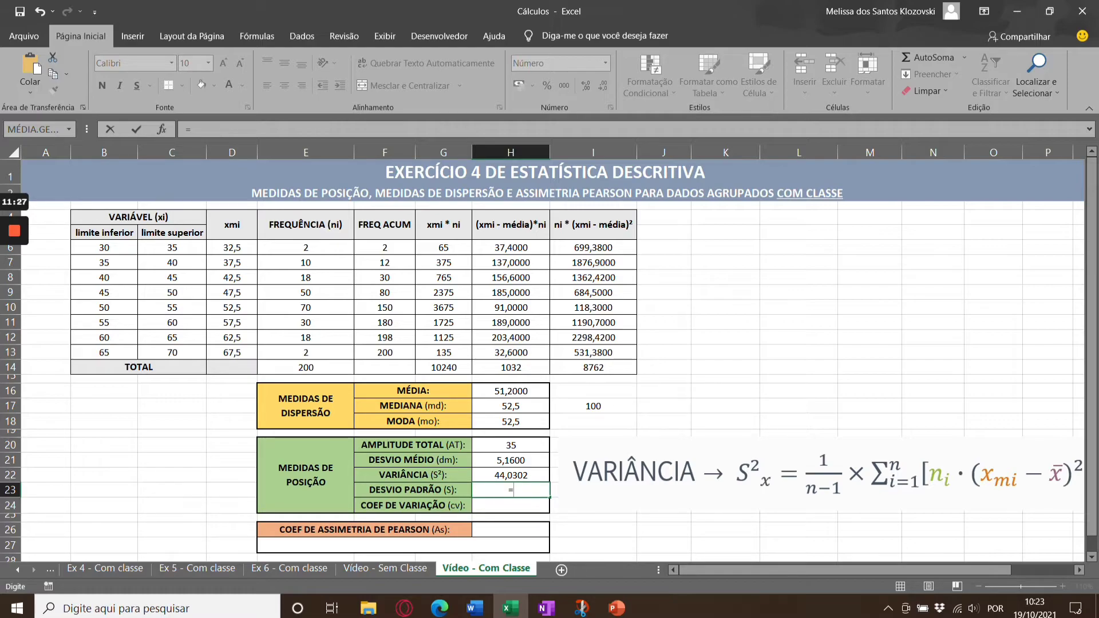
type("raiz")
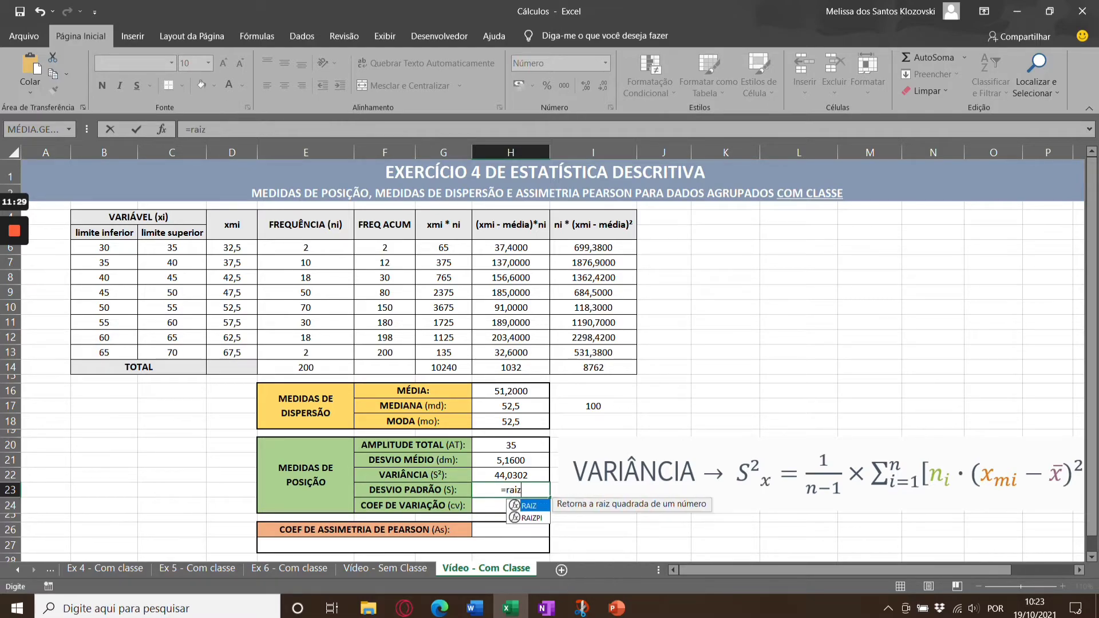
key("Tab")
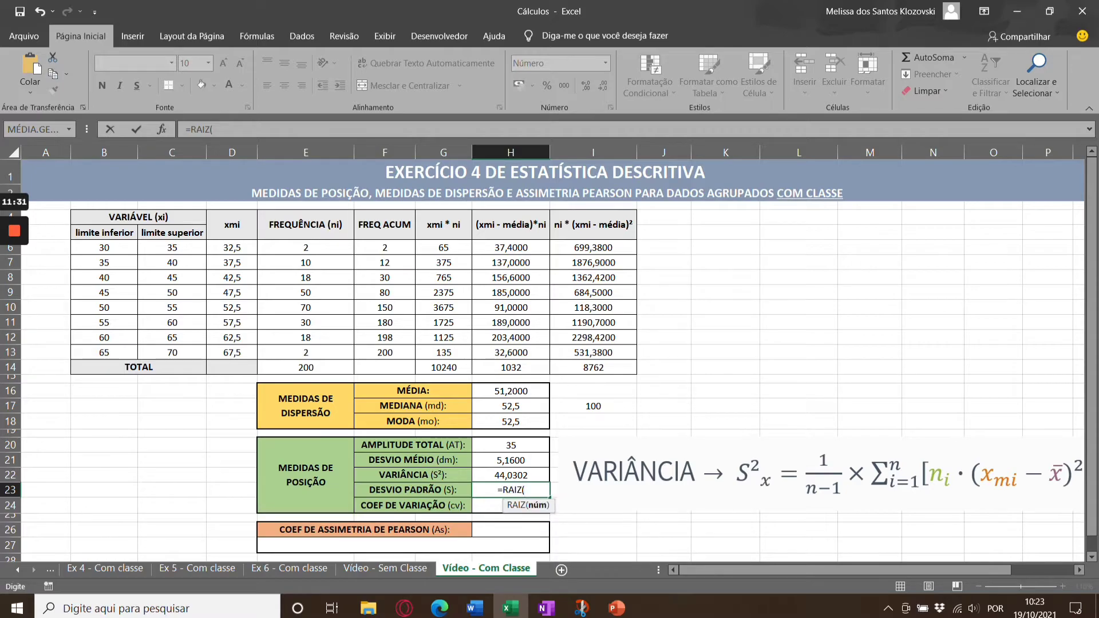
key("Up")
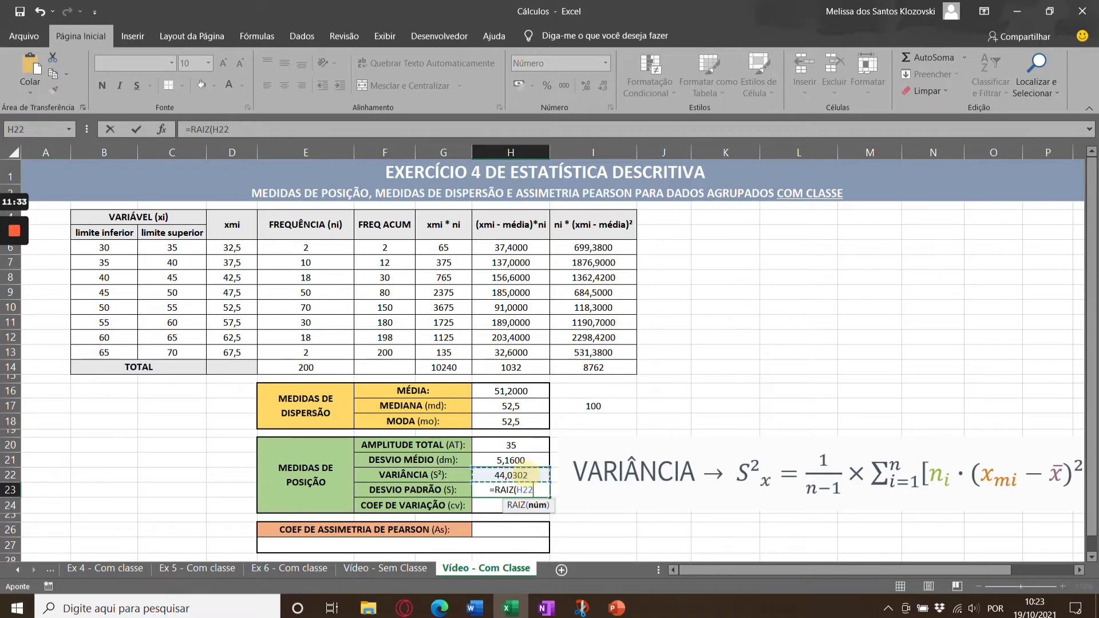
type(")")
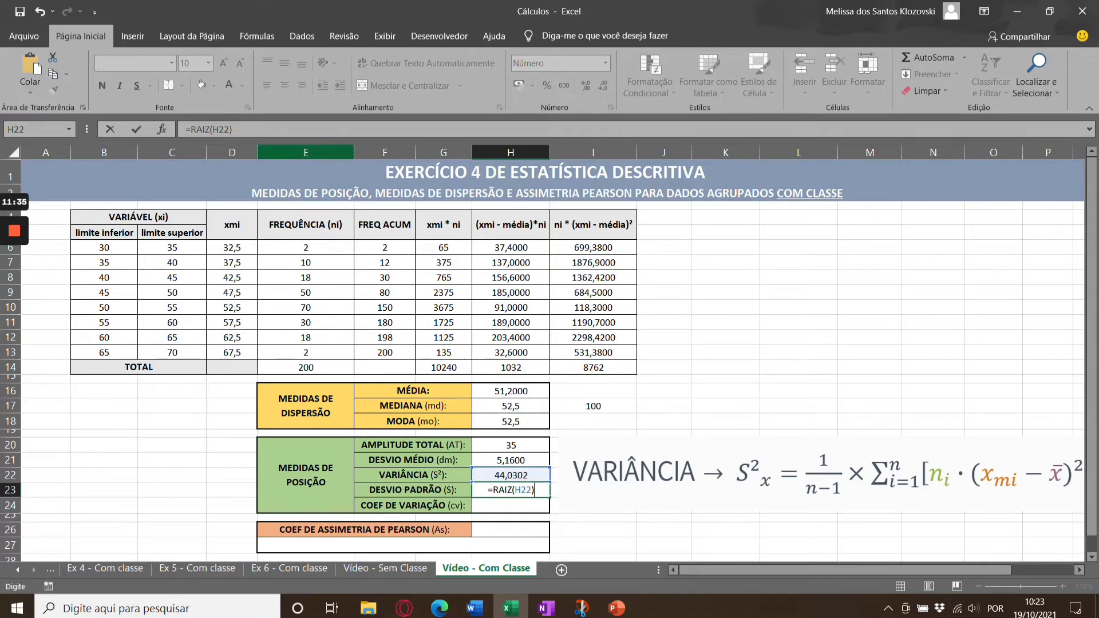
left_click(189, 129)
type("ARRED(")
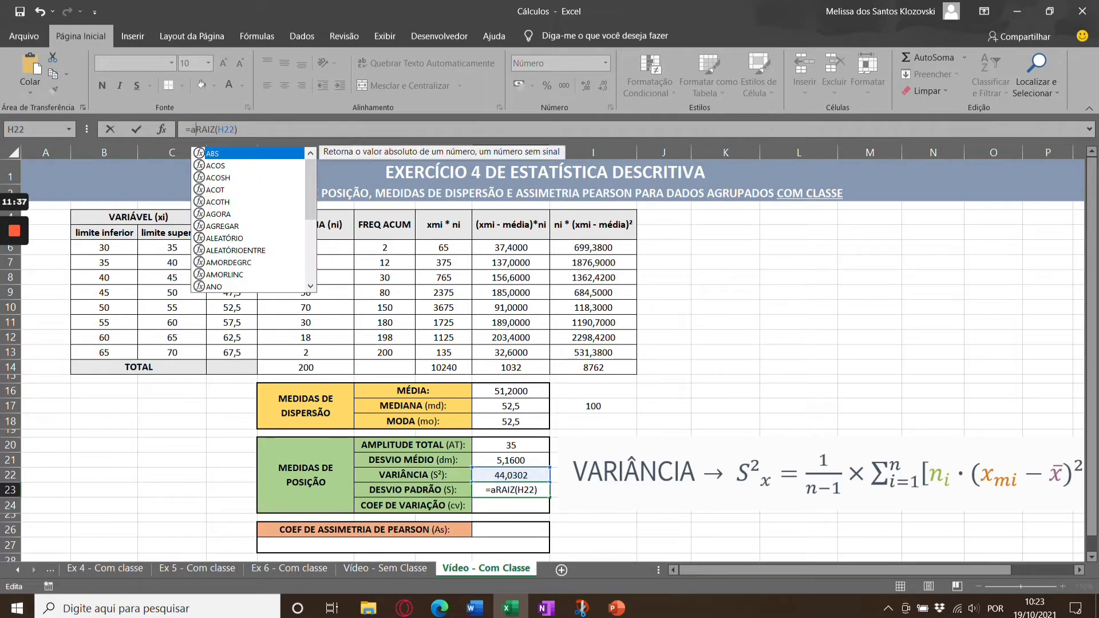
left_click(271, 129)
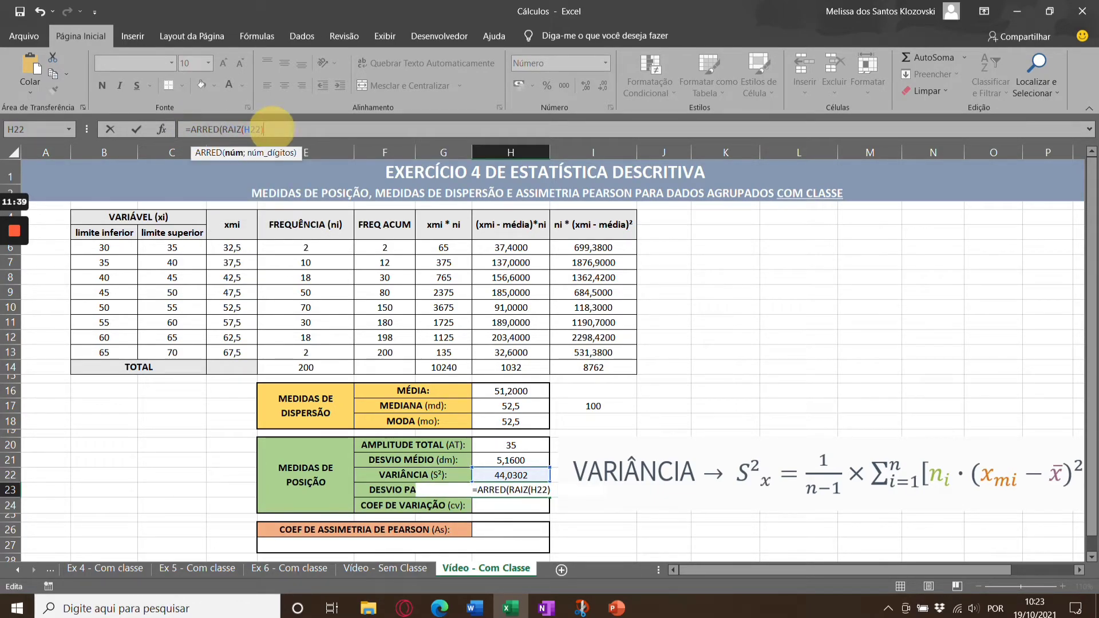
type(";4)")
key("Return")
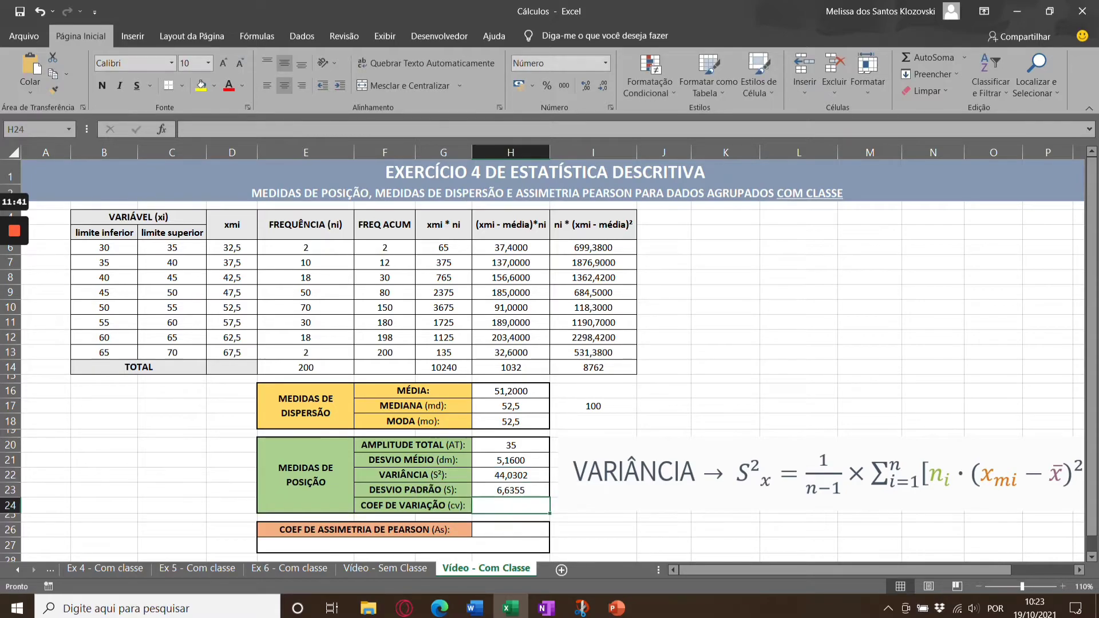
Move the VARIÂNCIA formula picture below the tables and place the coefficient of variation (CV) formula picture beside the MEDIDAS DE POSIÇÃO table.
scroll(553, 361, "down", 4)
left_click_drag(845, 299, 731, 398)
scroll(732, 398, "down", 5)
left_click_drag(716, 166, 448, 485)
left_click_drag(968, 420, 851, 381)
scroll(852, 381, "up", 5)
left_click_drag(810, 550, 785, 243)
scroll(785, 305, "up", 1)
scroll(785, 305, "up", 3)
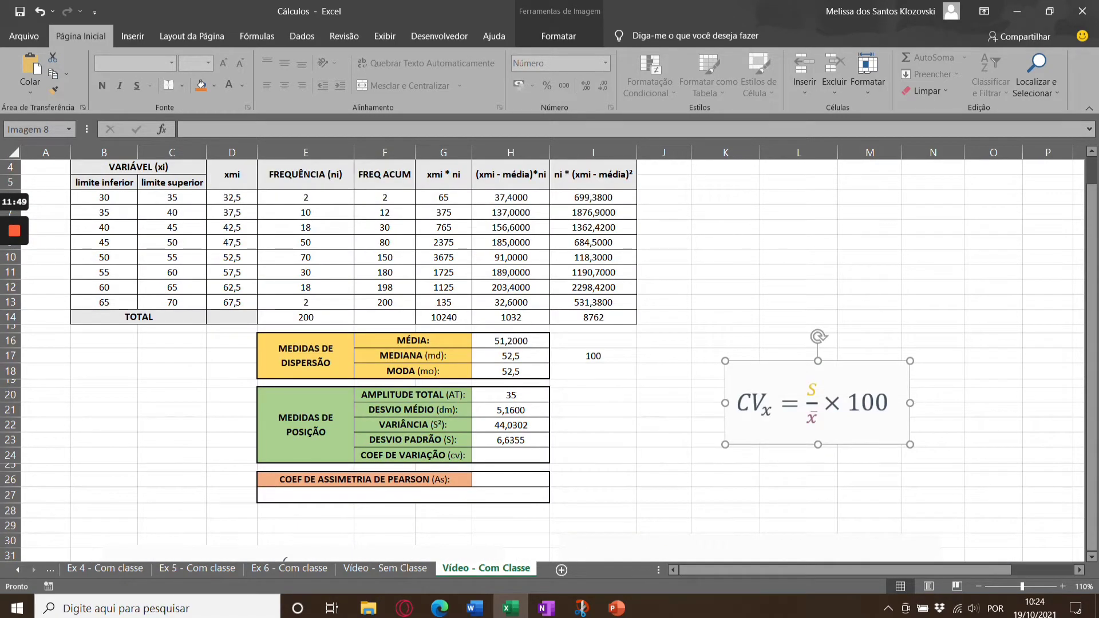
Calculate the coefficient of variation in H24 with =H23/H16.
double_click(511, 455)
type("=")
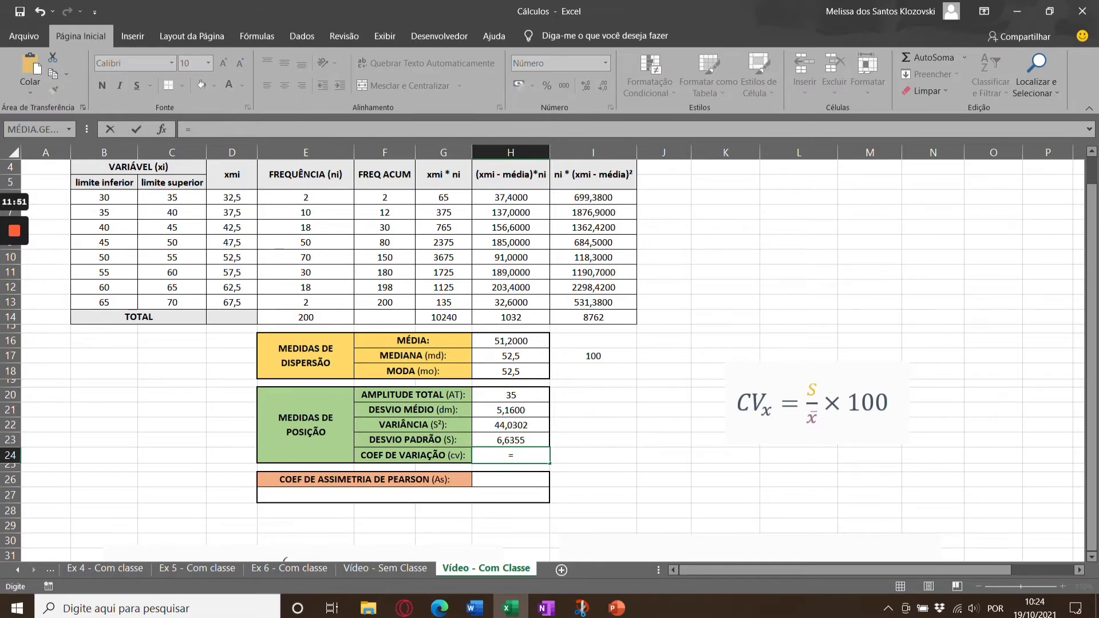
scroll(550, 355, "up", 1)
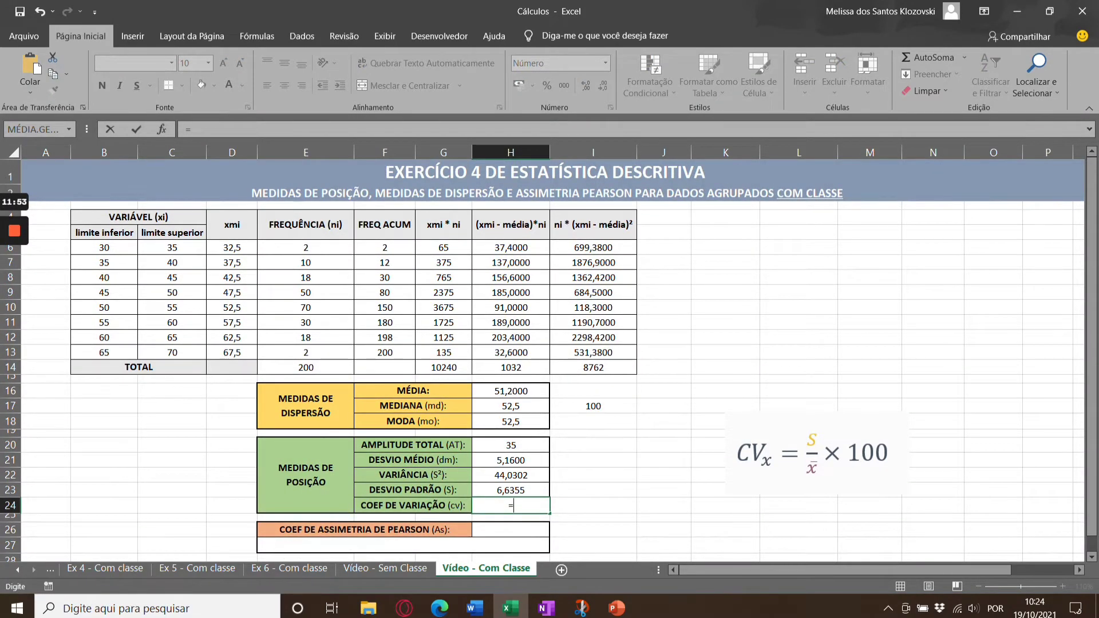
key("Up")
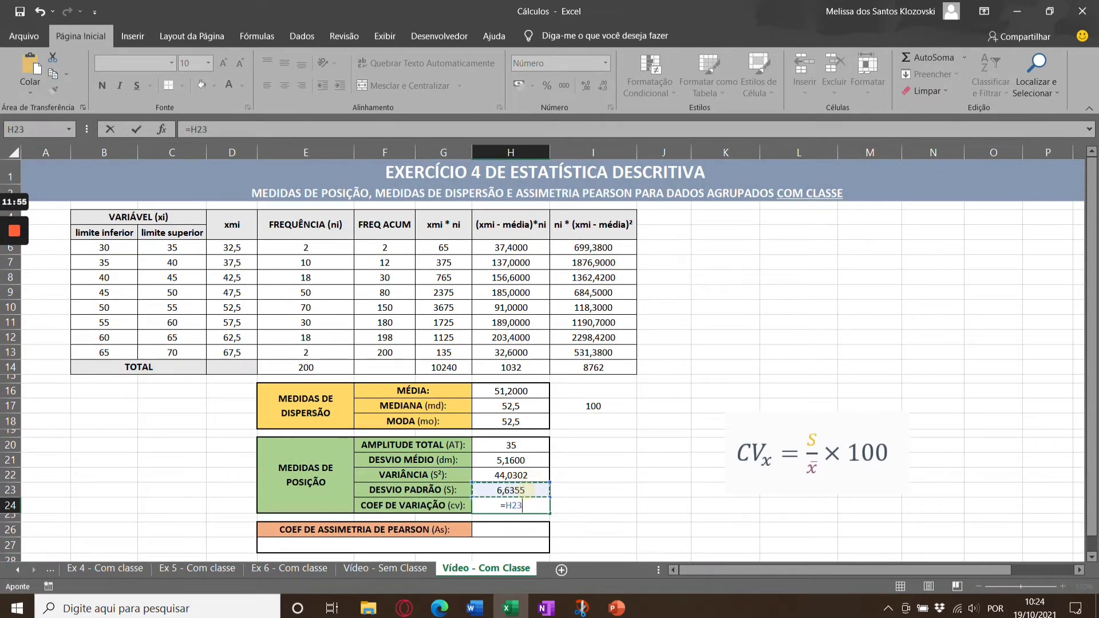
type("/")
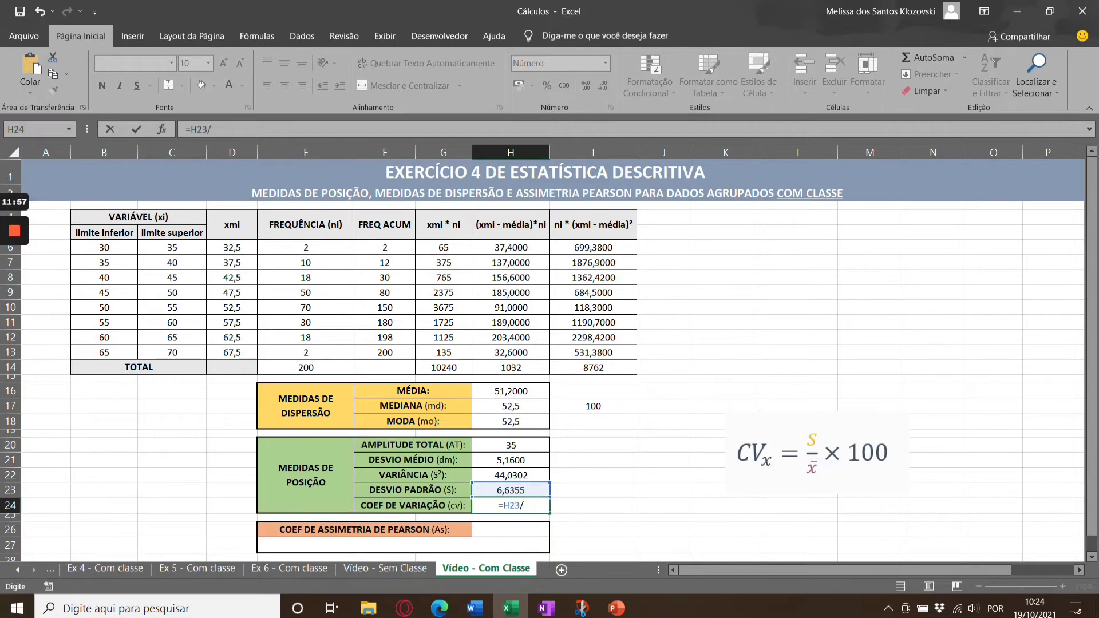
key("Up")
key("Up")
key("Up")
key("Up")
key("Up")
key("Up")
key("Up")
key("Up")
key("Return")
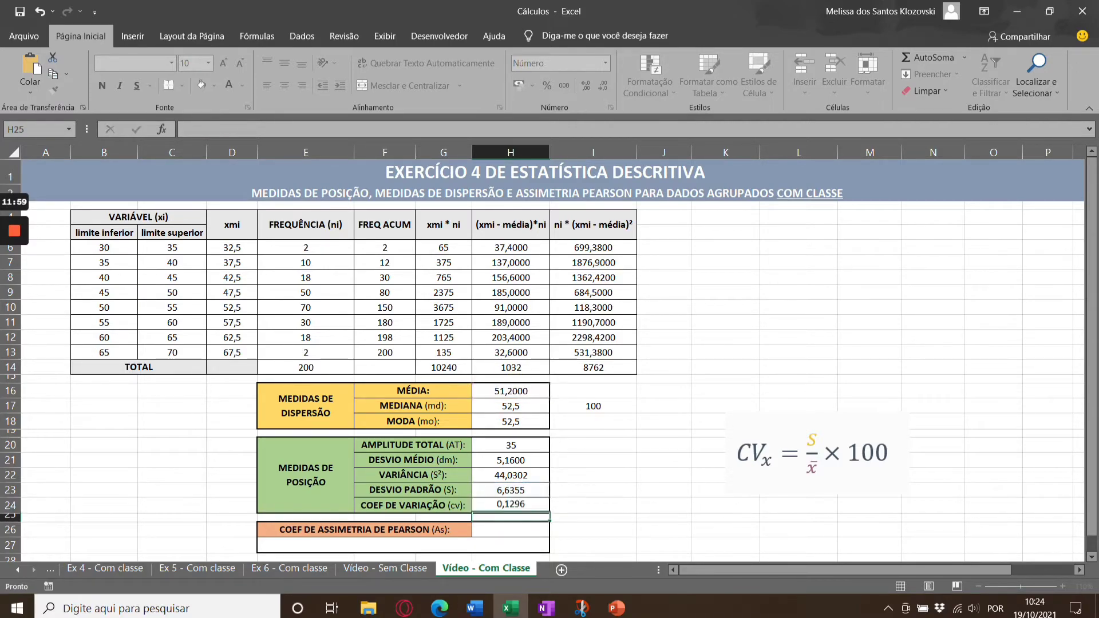
Format the coefficient of variation in H24 as a percentage with four decimal places.
key("Up")
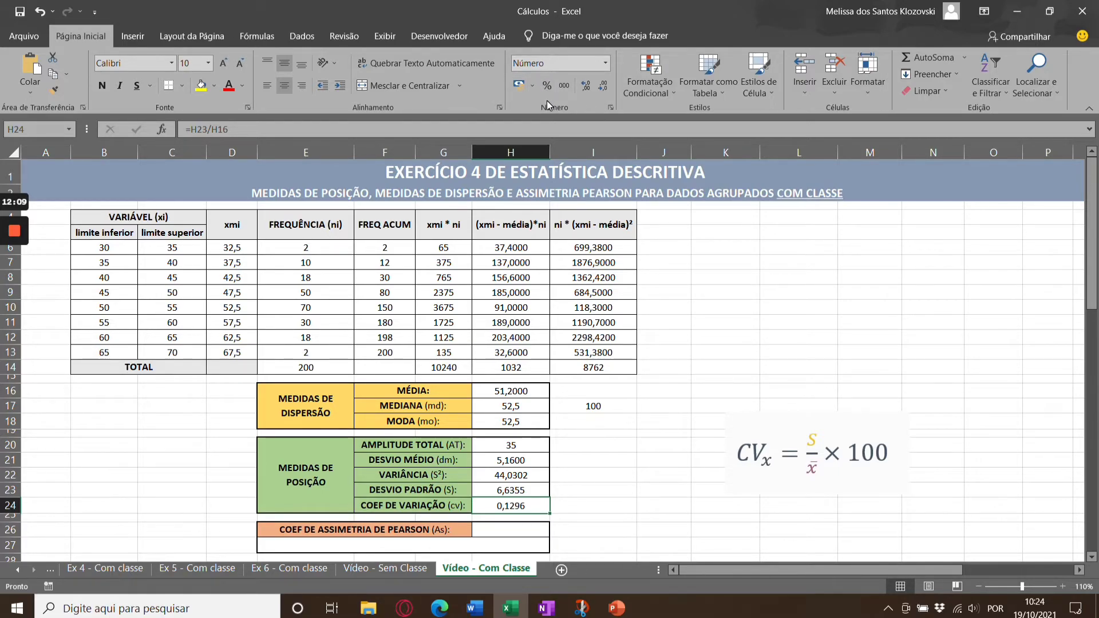
left_click(562, 93)
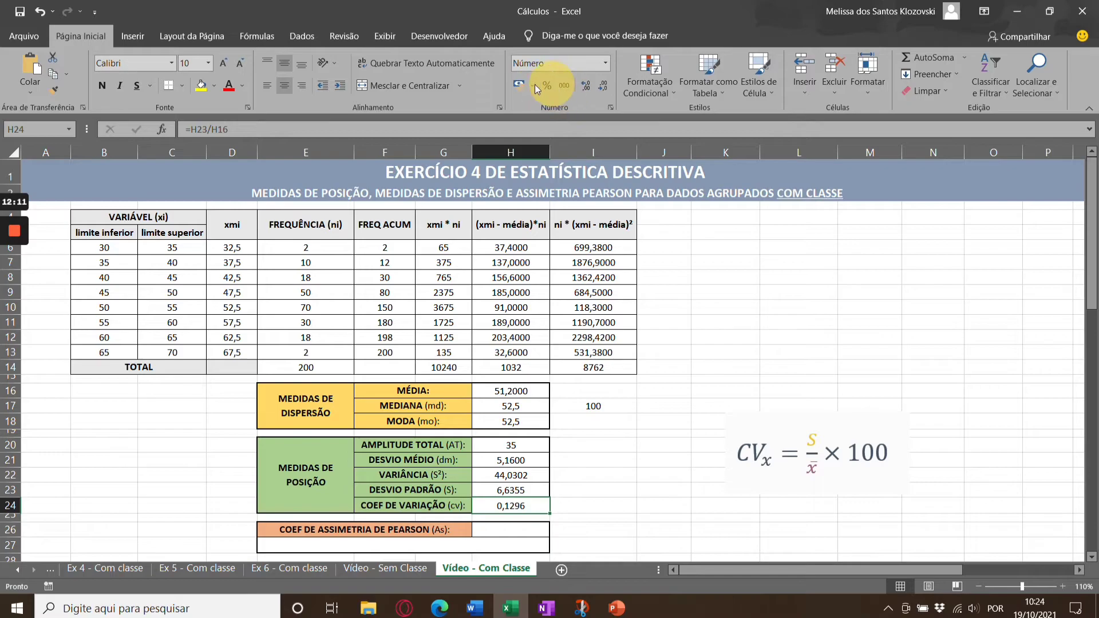
left_click(545, 87)
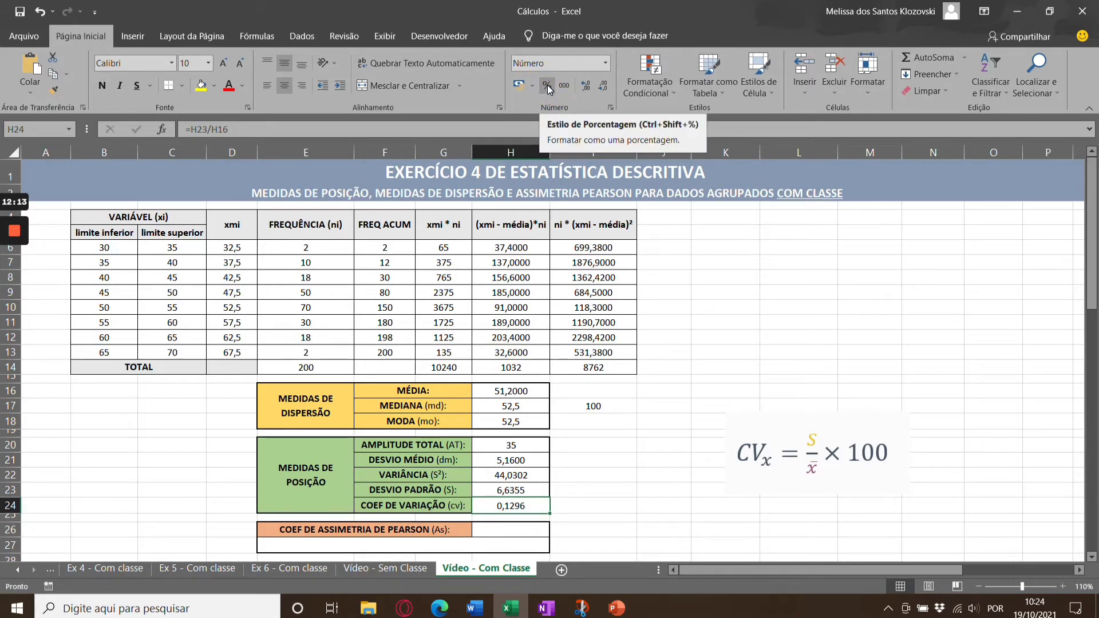
left_click(547, 85)
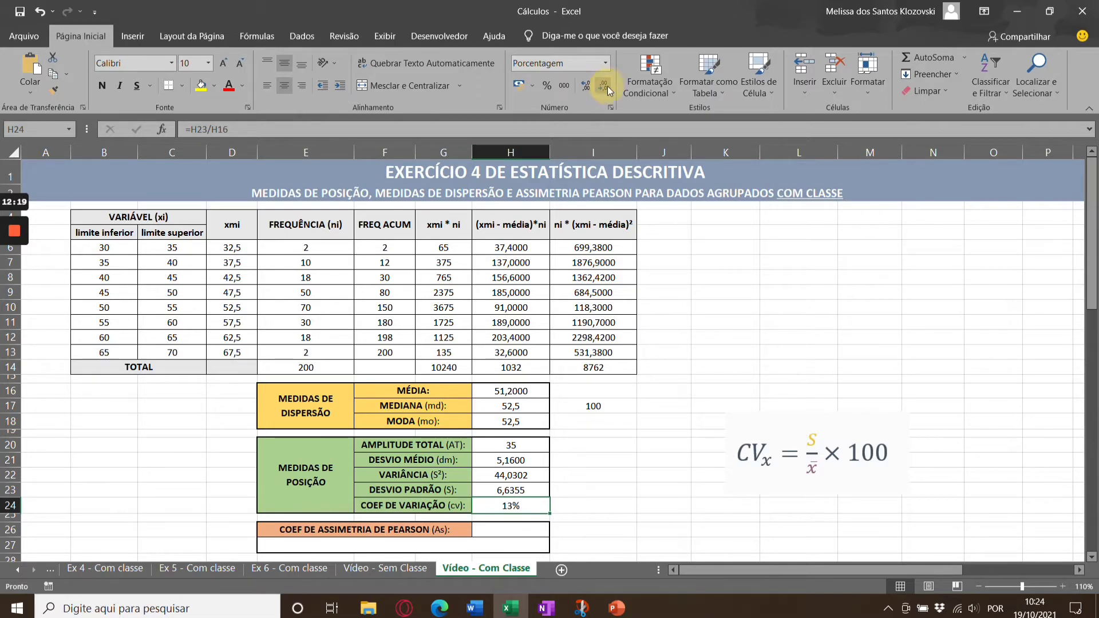
left_click(587, 86)
left_click(587, 86)
left_click(588, 86)
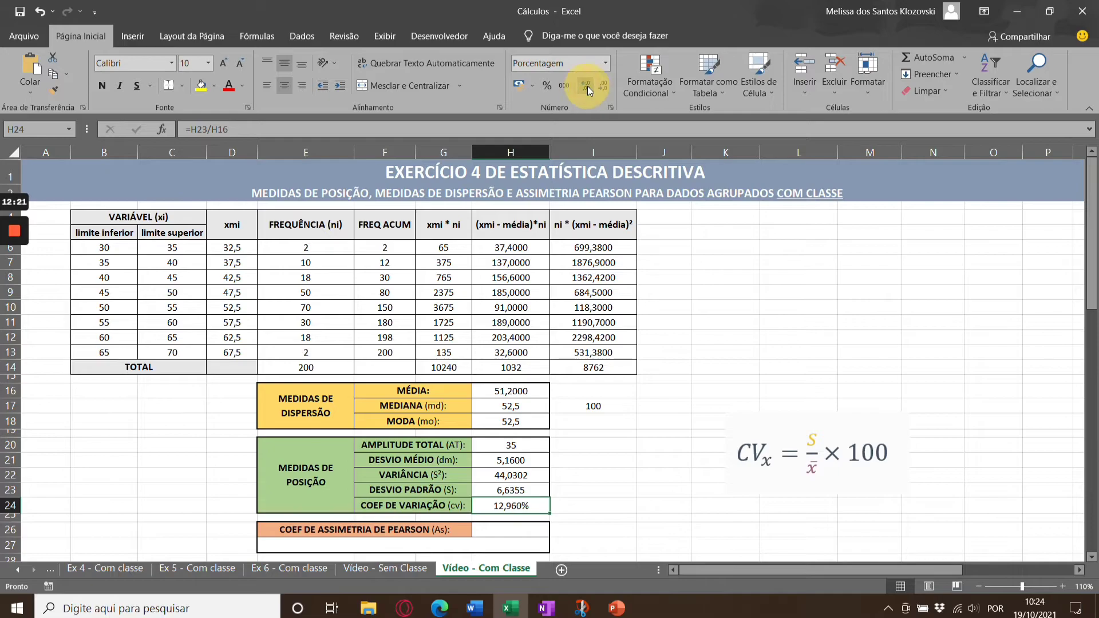
left_click(587, 86)
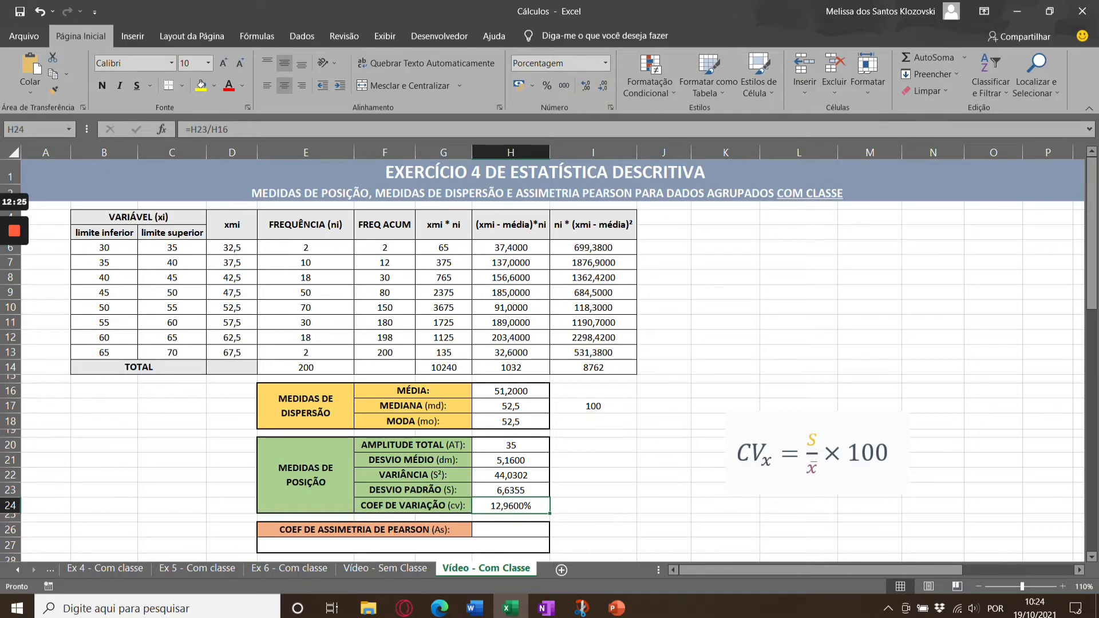
Move the CV formula picture below the tables and place the Pearson skewness formula and its classification rules beside the measures tables.
scroll(729, 462, "down", 5)
left_click(729, 462)
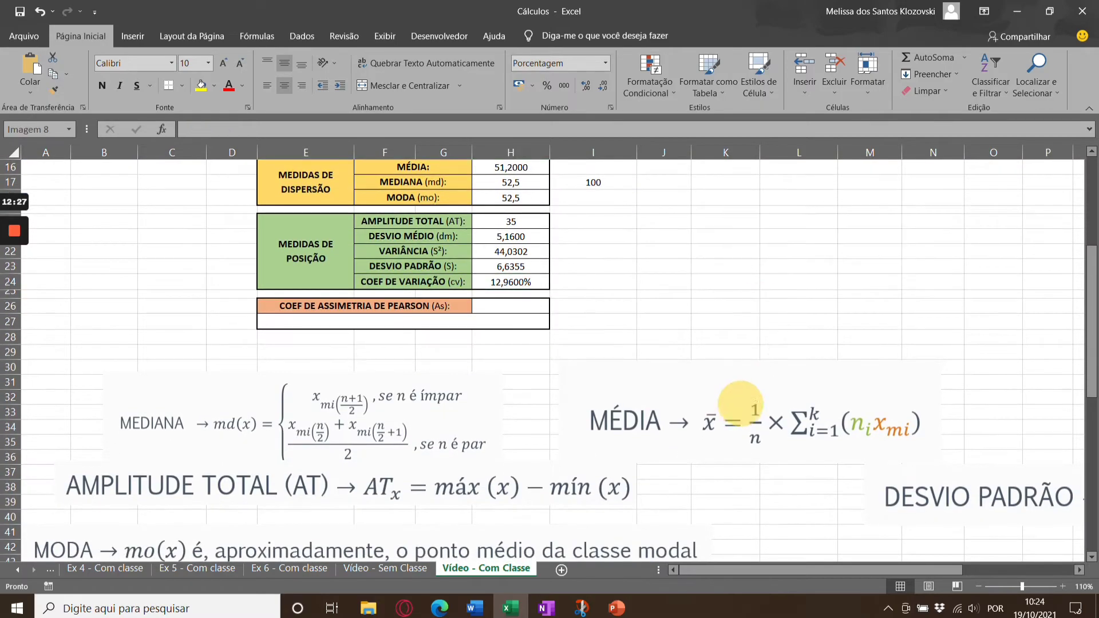
scroll(729, 461, "down", 2)
left_click_drag(716, 344, 761, 494)
scroll(778, 489, "down", 4)
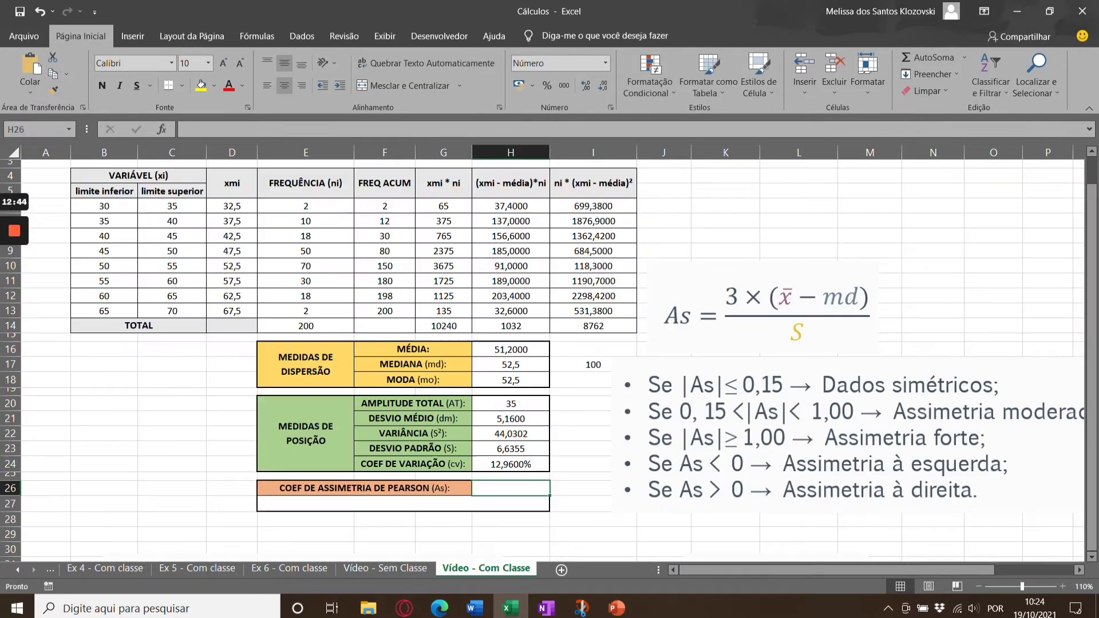
Calculate the Pearson skewness coefficient in H26 with =3*(H16-H17)/H23.
left_click(511, 488)
type("=")
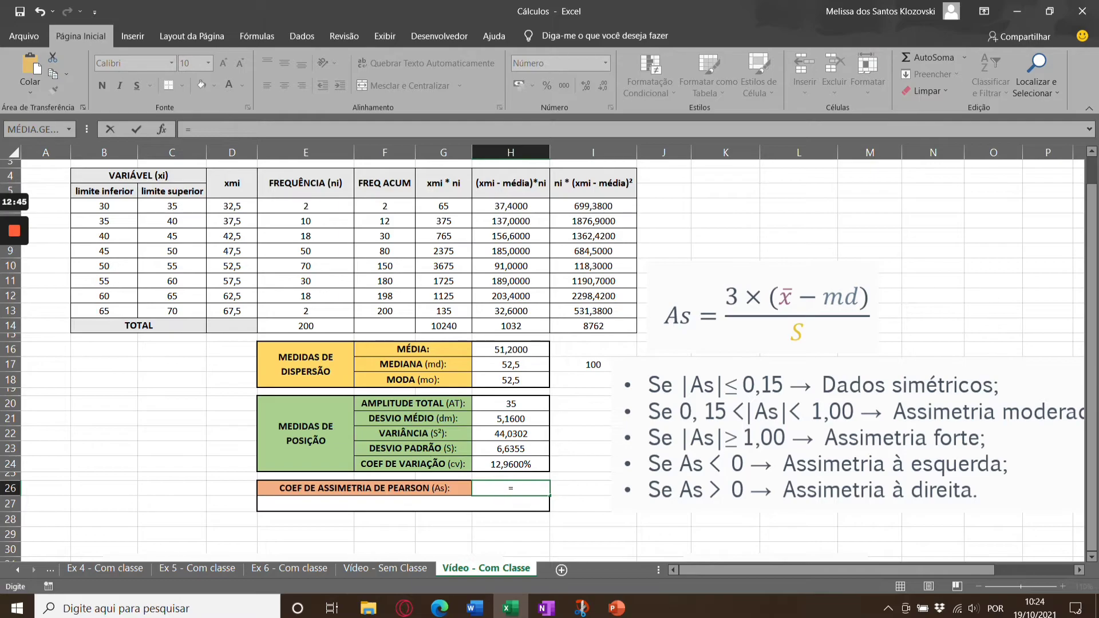
type("3*(")
left_click(510, 350)
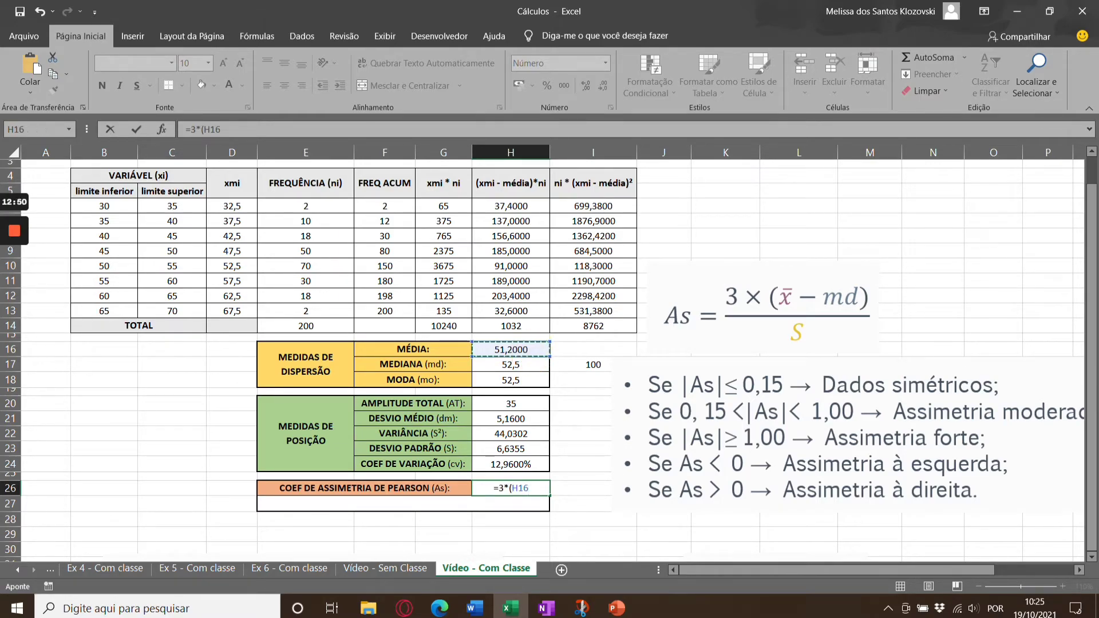
type("-")
left_click(531, 369)
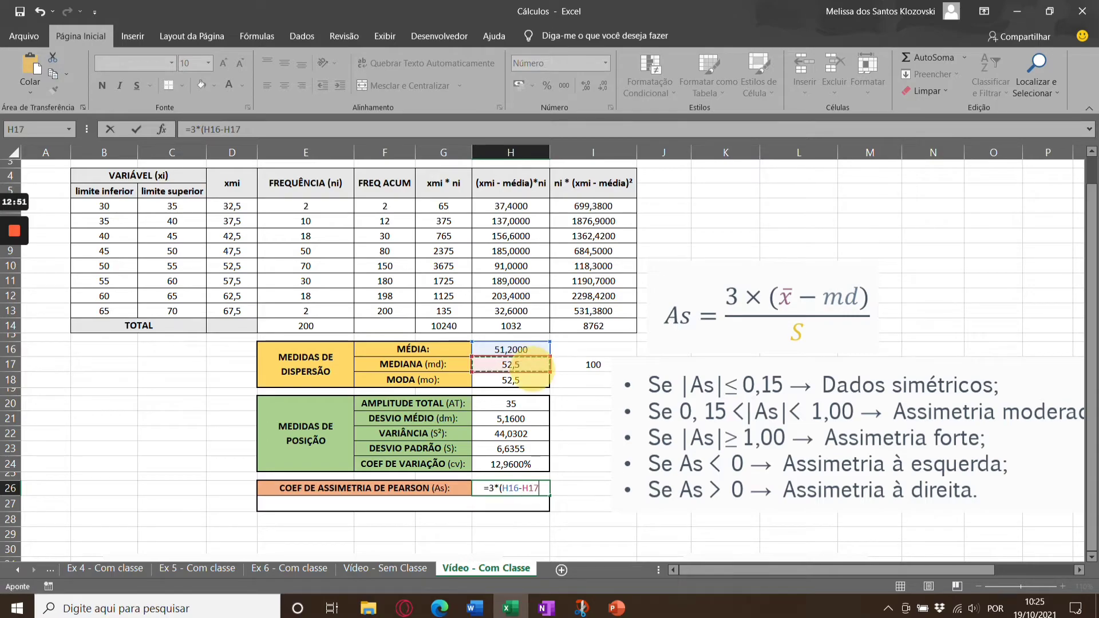
type(")/")
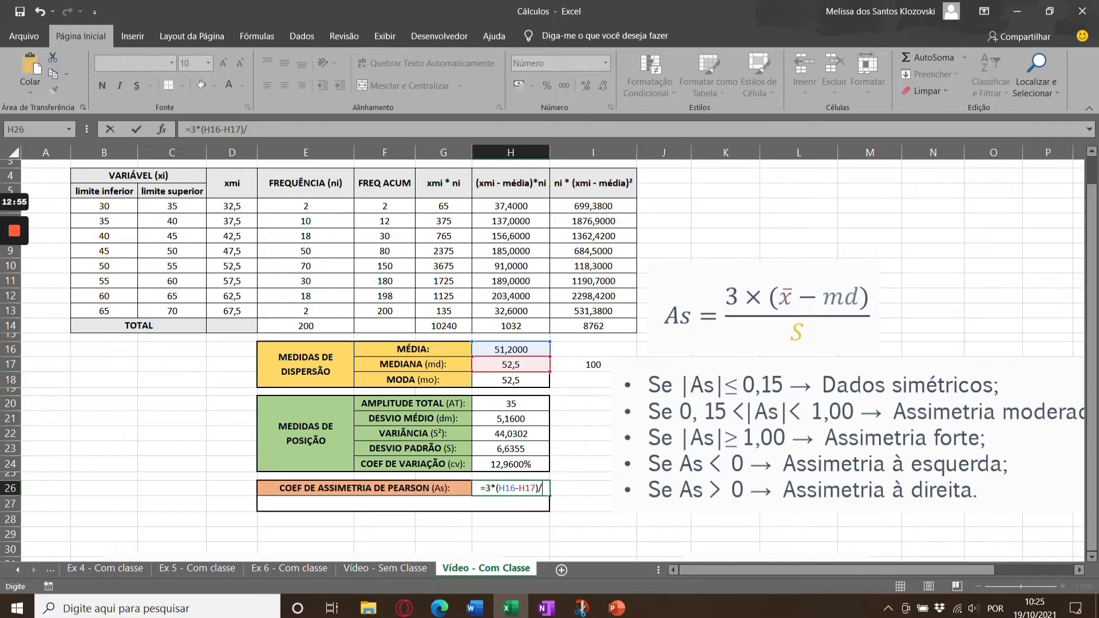
left_click(511, 448)
key("Return")
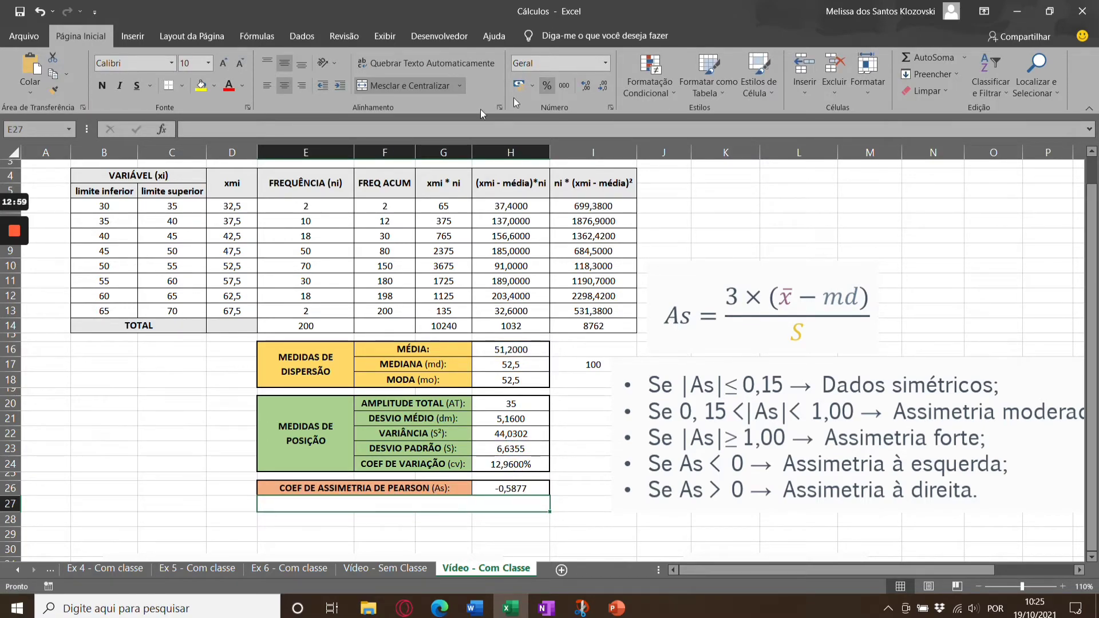
Split the merged row below the skewness coefficient into two merged and centred cells, E27:F27 and G27:H27.
left_click(377, 531)
left_click_drag(339, 506, 376, 508)
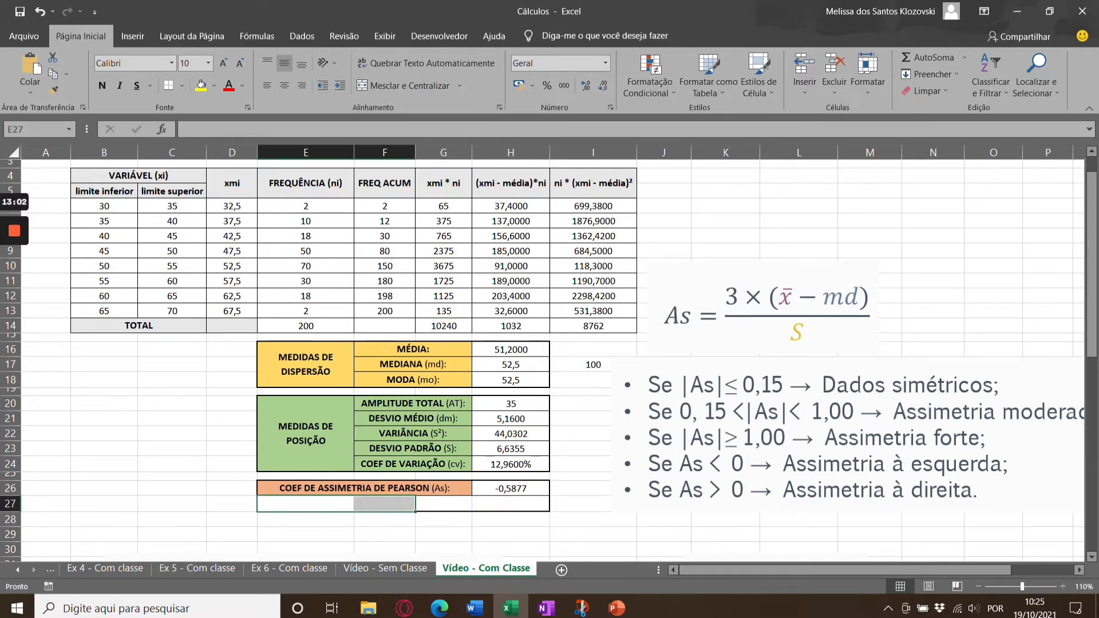
left_click(376, 86)
left_click(458, 505)
left_click_drag(459, 505, 510, 505)
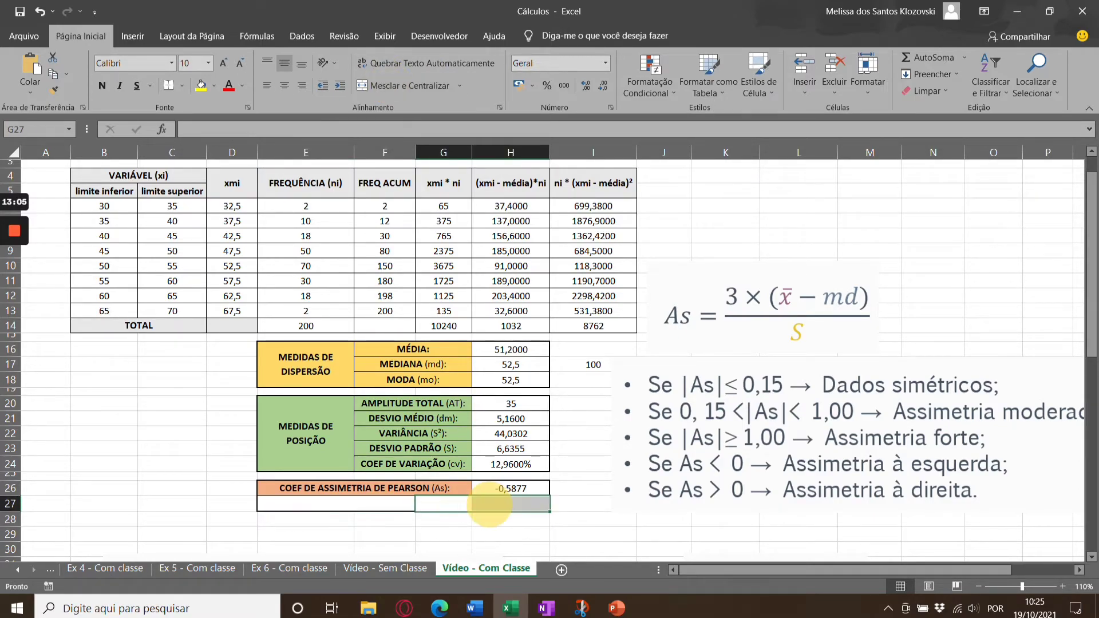
left_click(377, 86)
Start an SE formula in merged cell E27 with the logical test ABS(H26)<=0,15.
left_click(336, 503)
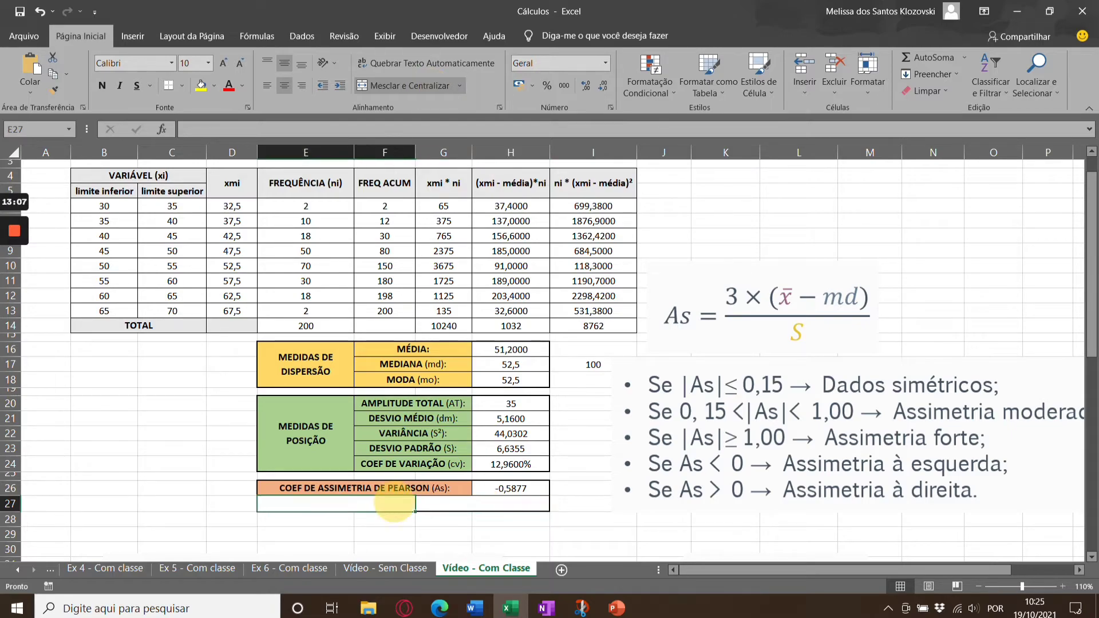
double_click(337, 504)
type("=")
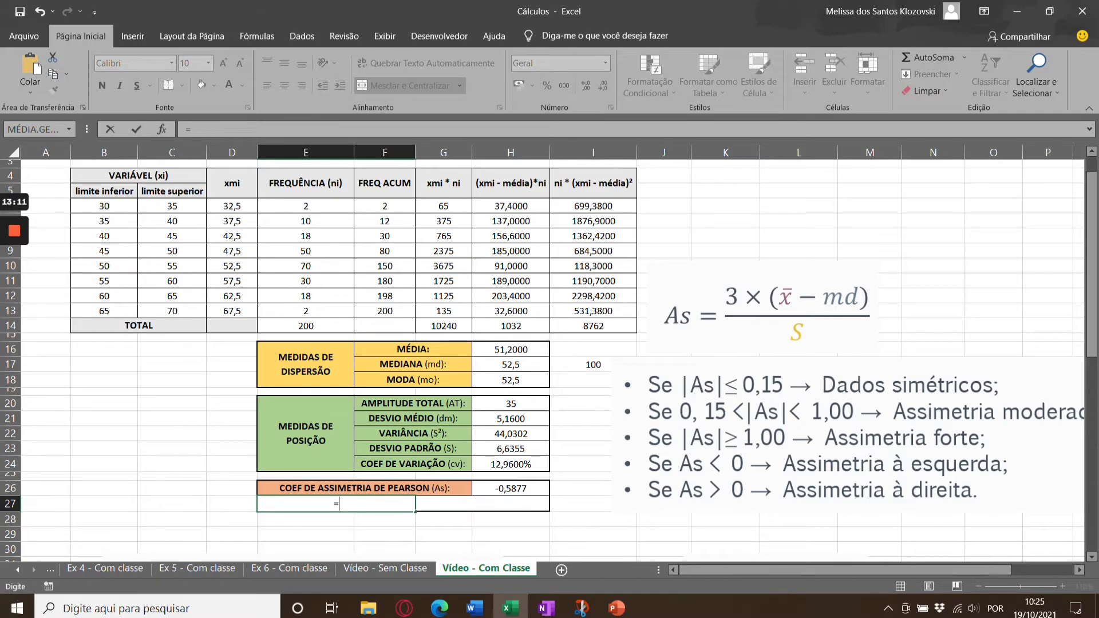
scroll(550, 344, "up", 1)
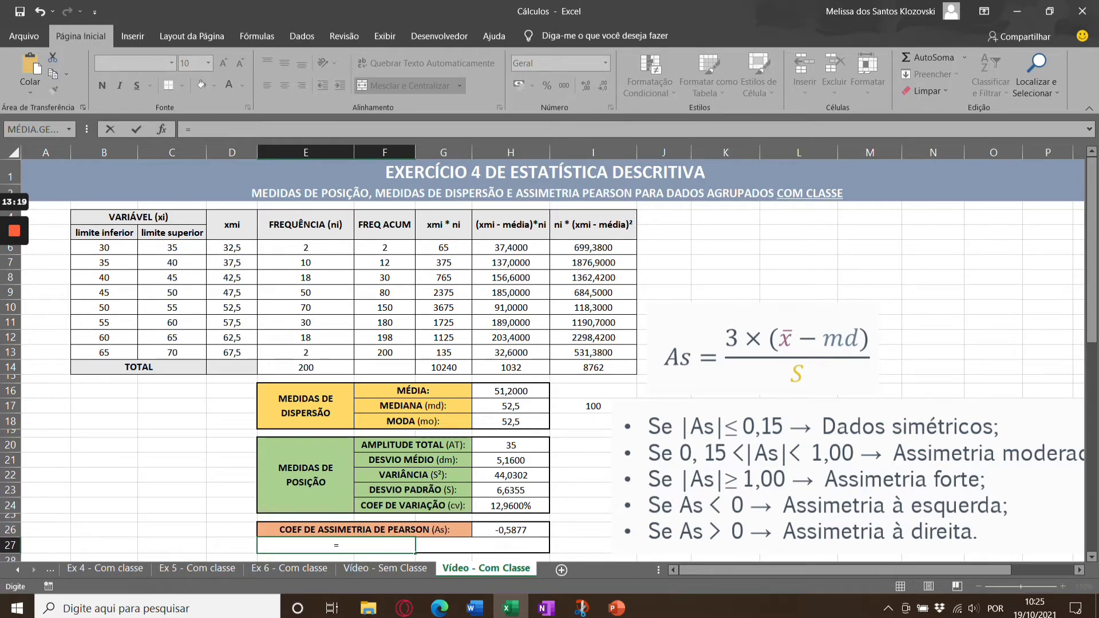
type("se")
key("Tab")
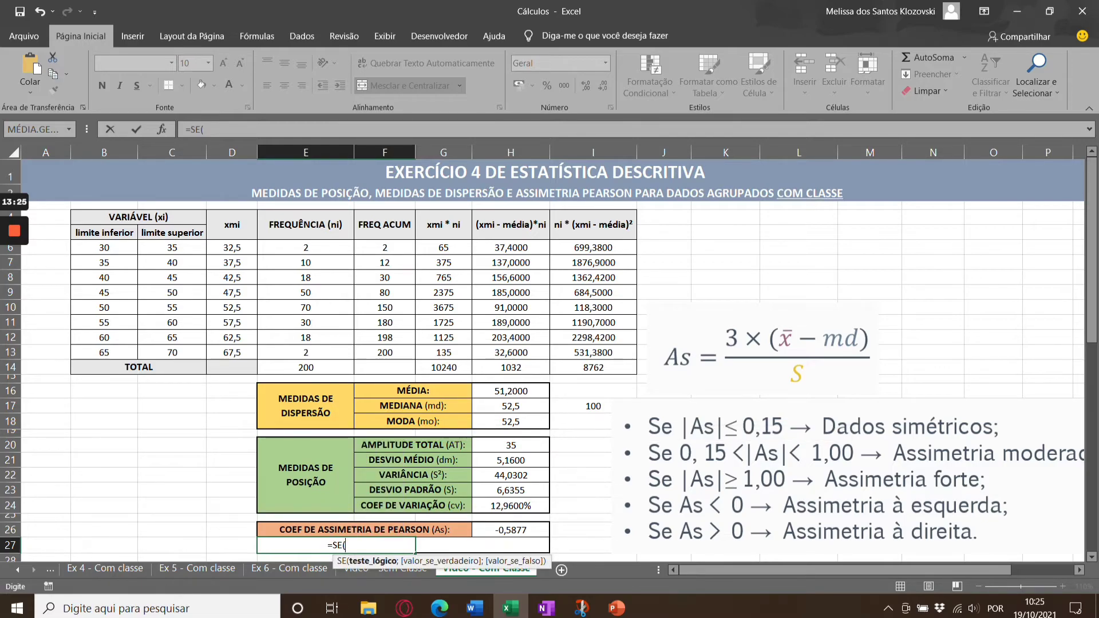
type("ABS(")
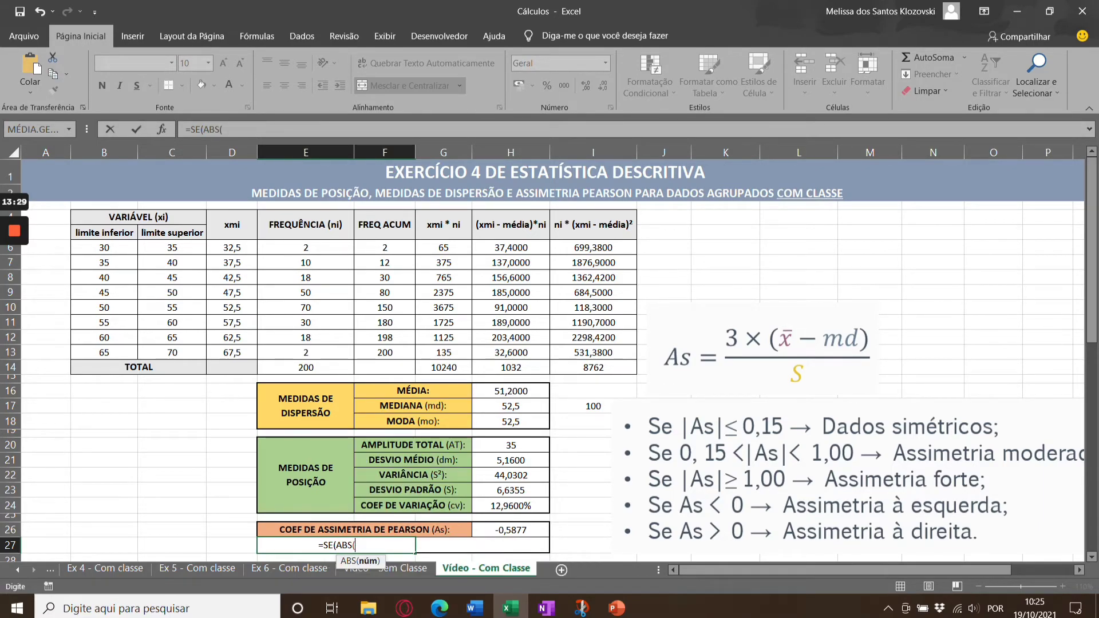
left_click(533, 526)
left_click(363, 126)
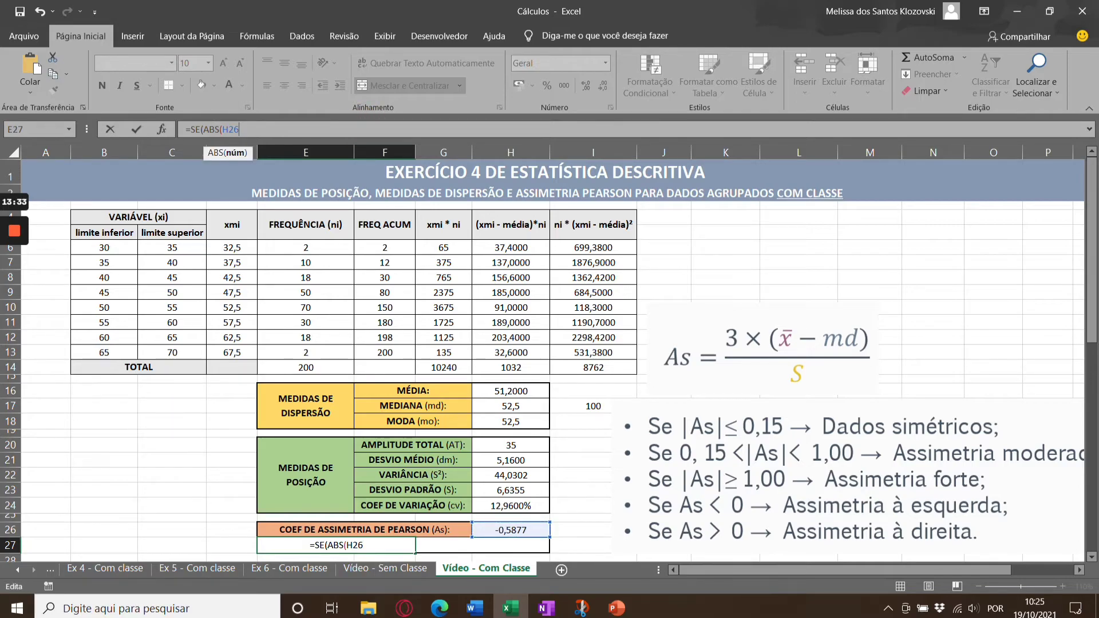
type(")")
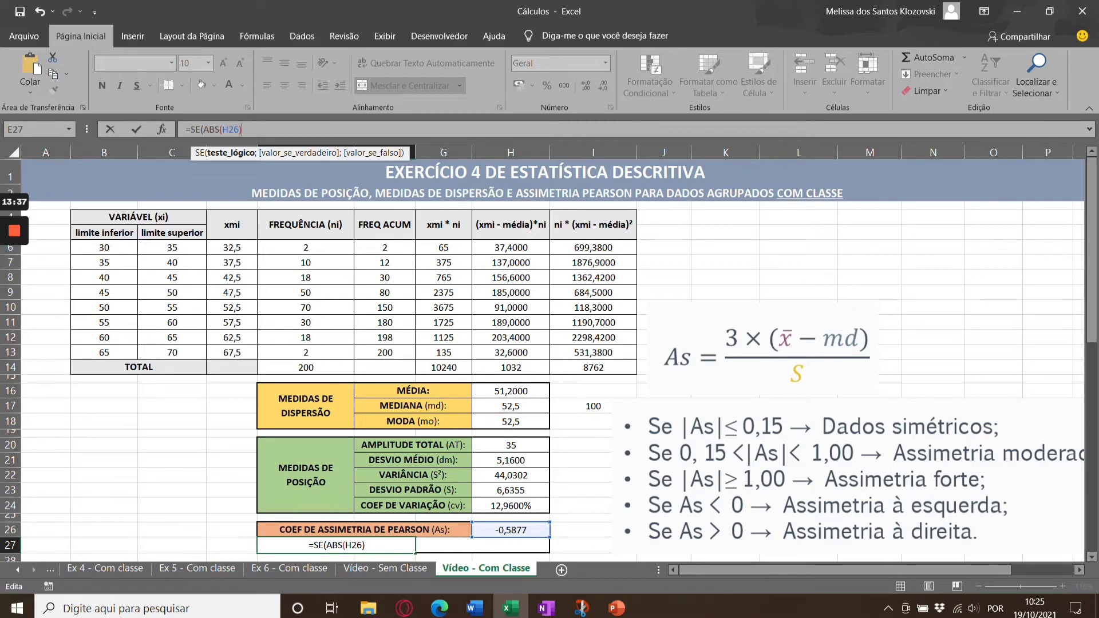
type("<=0,15")
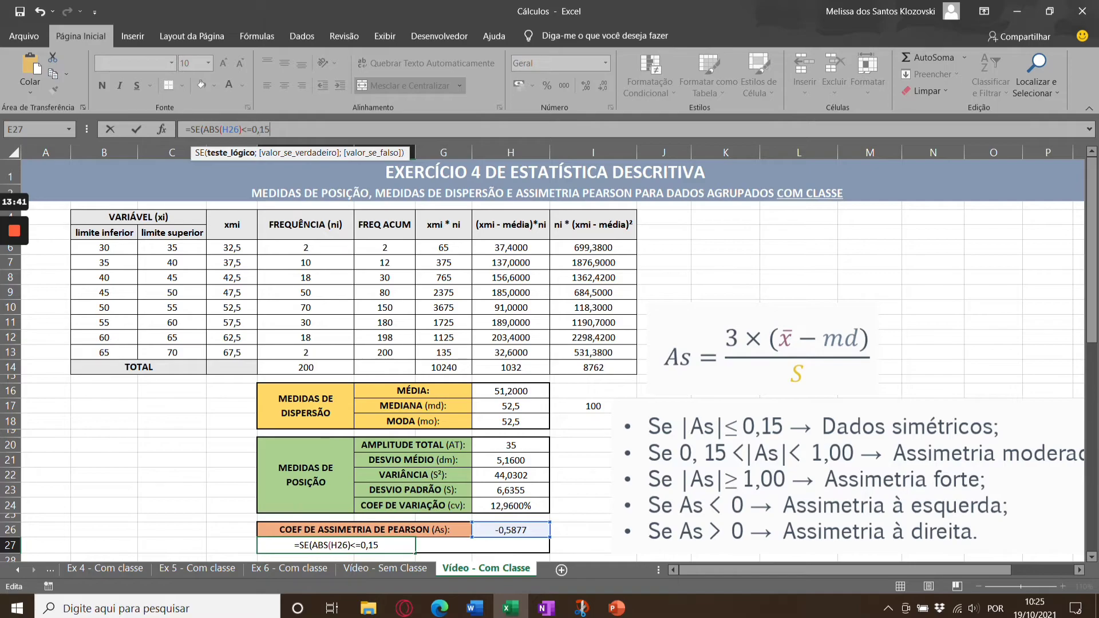
Make the E27 formula return "Dados simétricos" when its first test is true.
type(";")
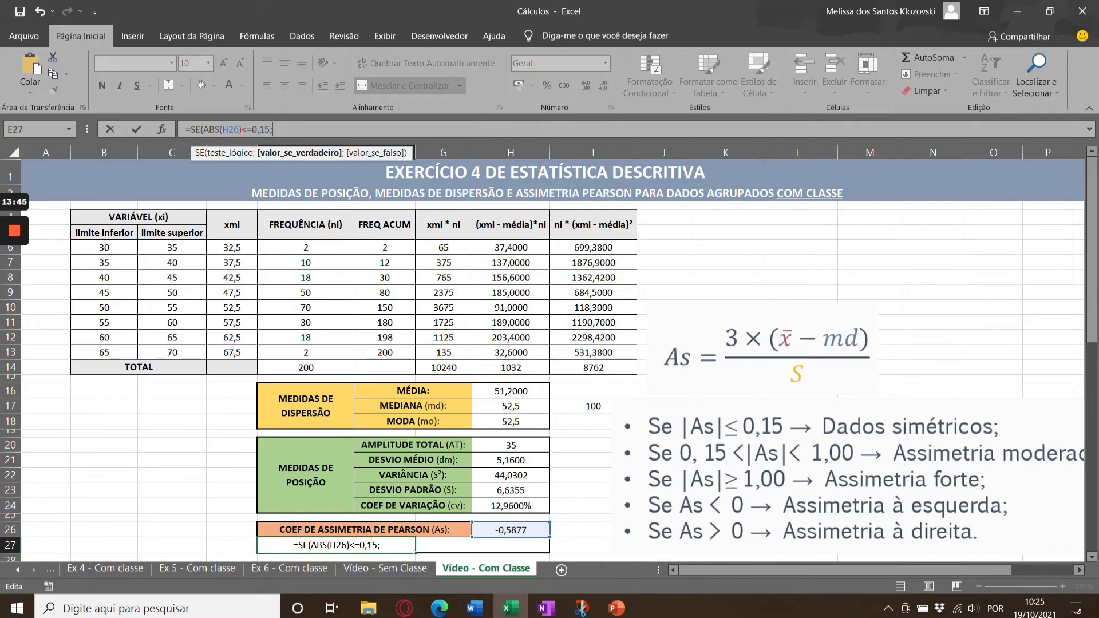
type("\"Da")
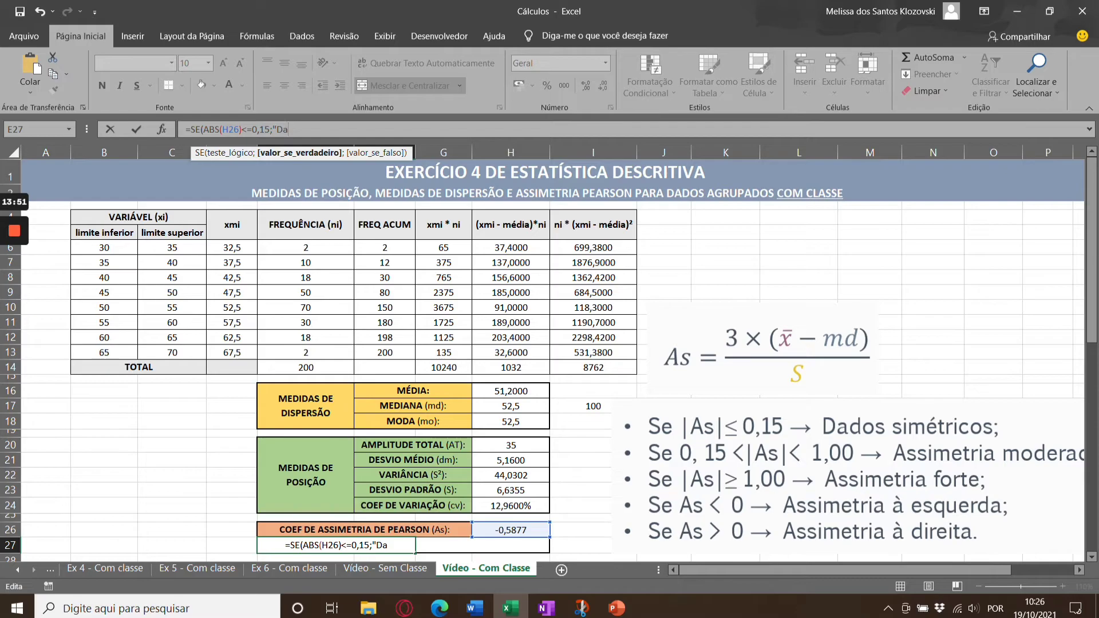
type("dos")
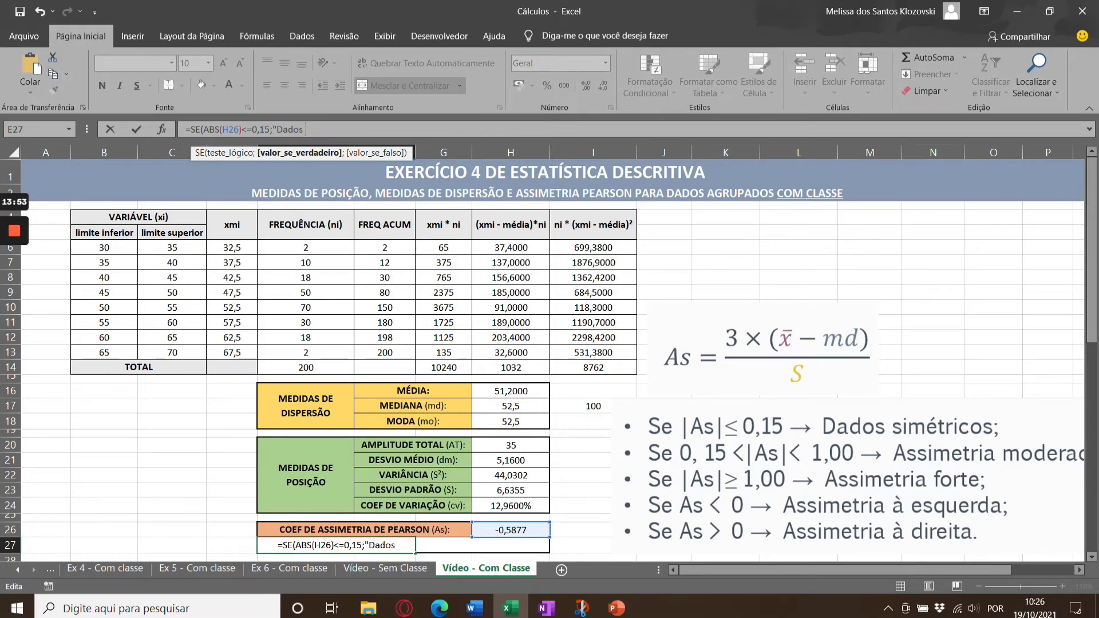
type(" simétricos\";")
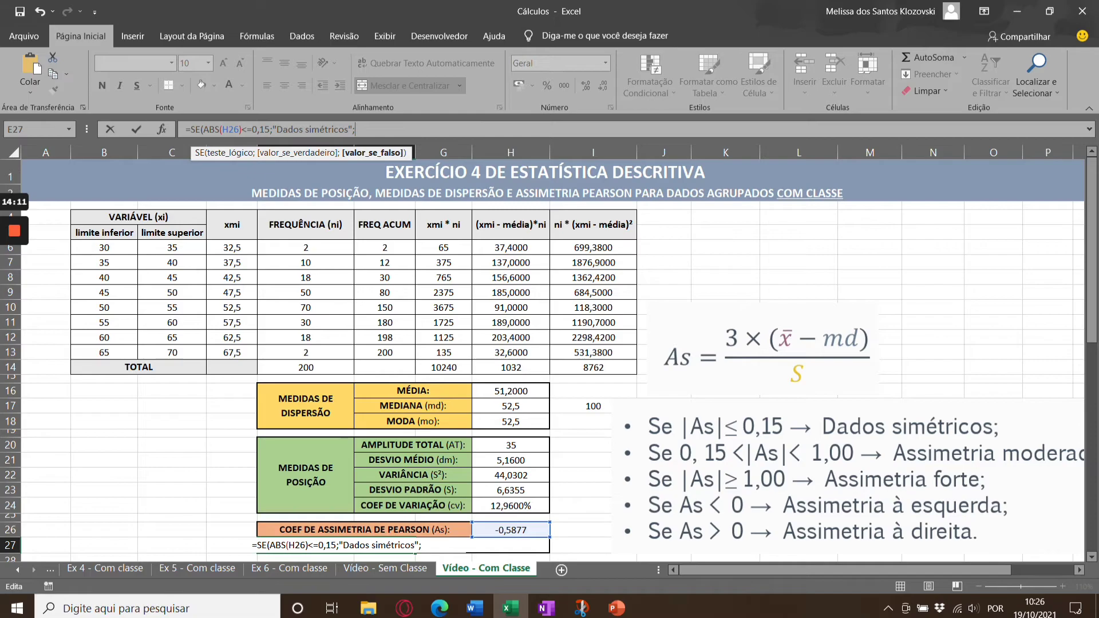
Nest a second SE as the false value in the E27 formula, with the test ABS(H26)>=1.
type("se")
key("Tab")
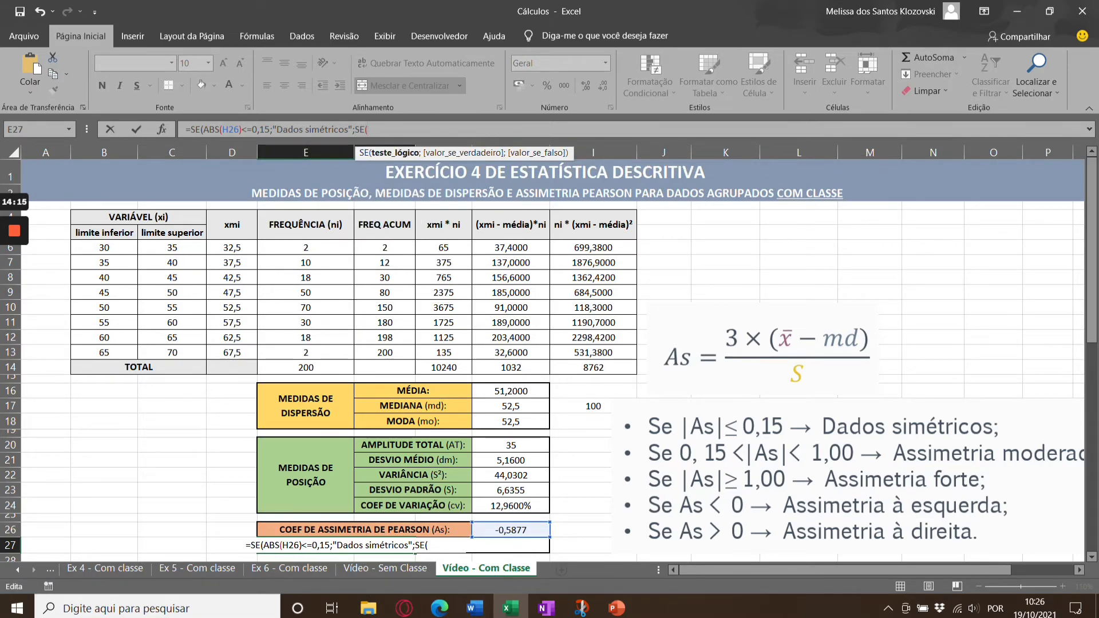
type("abs")
key("Tab")
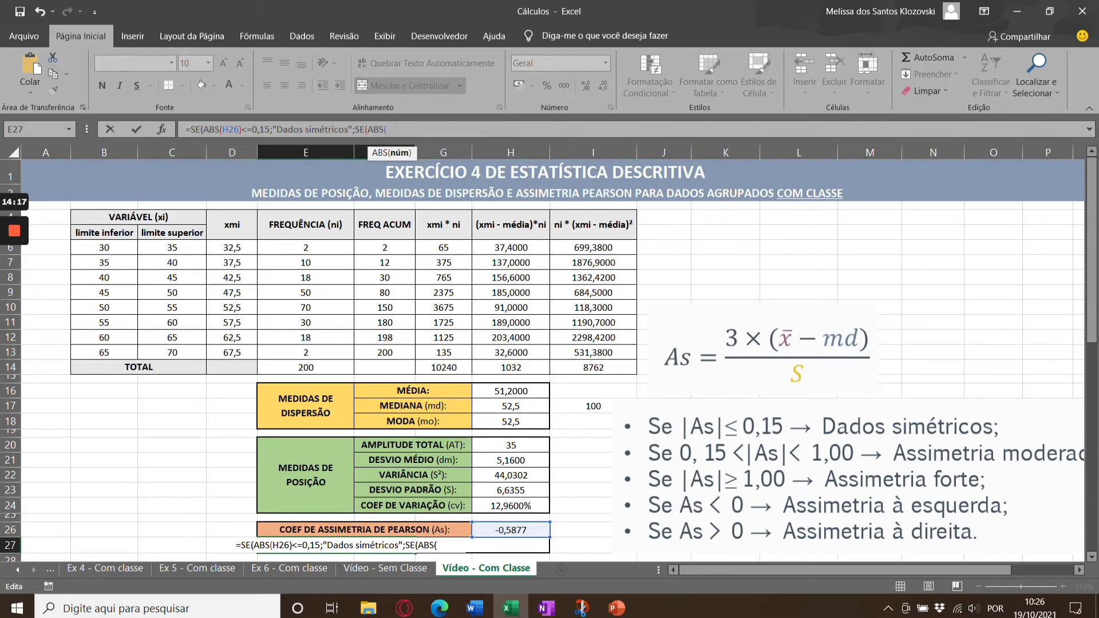
left_click(511, 529)
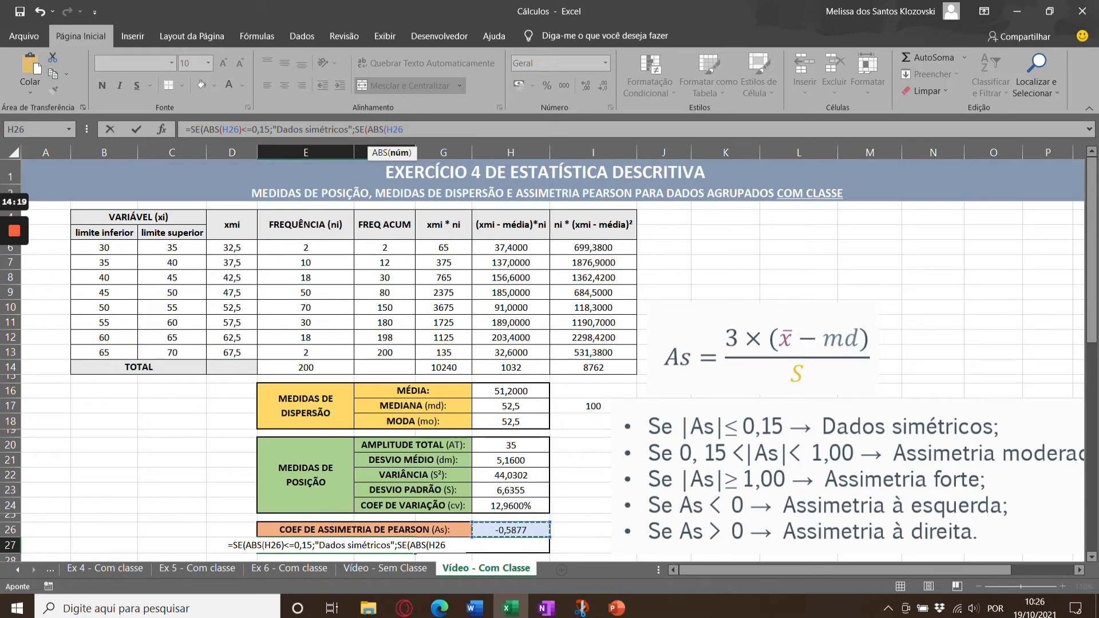
type(")")
type(">=")
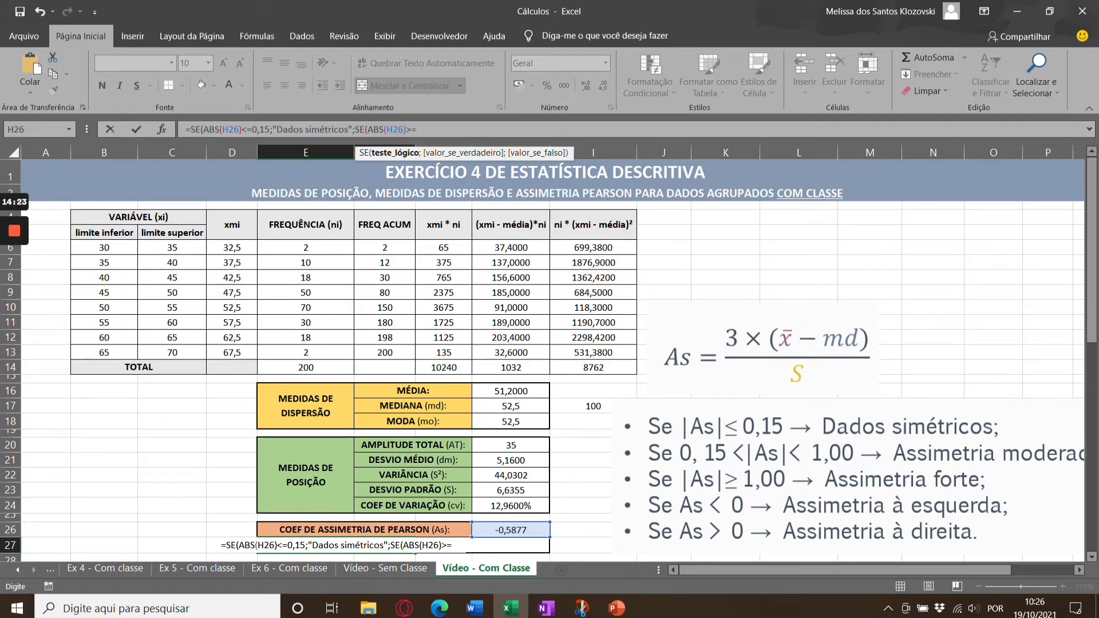
type("1;")
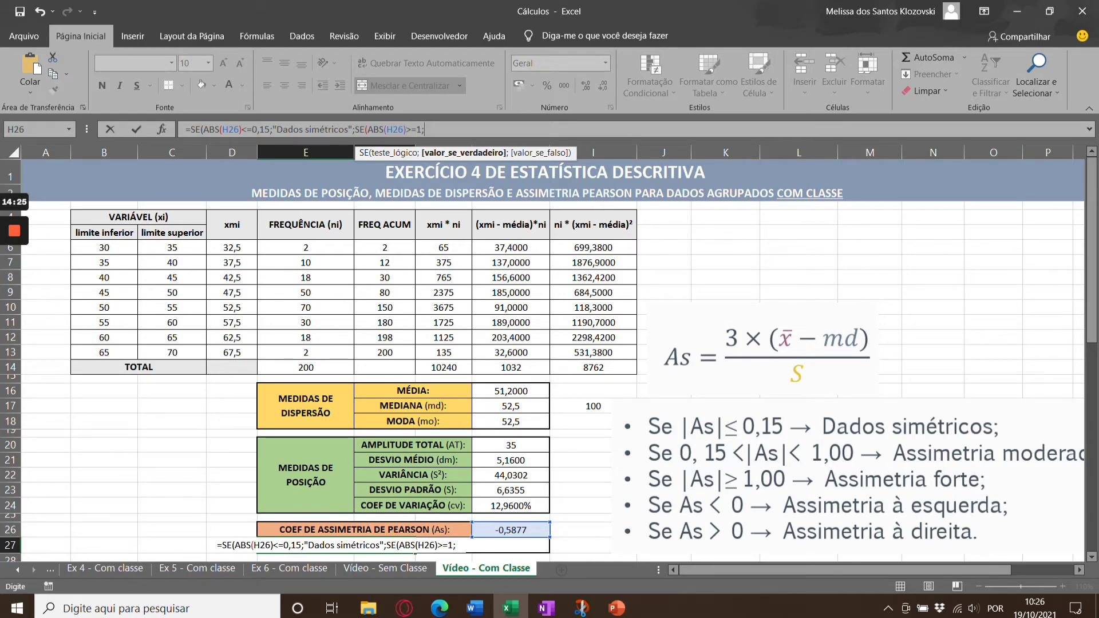
Set the nested SE's true result to "Assimetria forte".
type("\"")
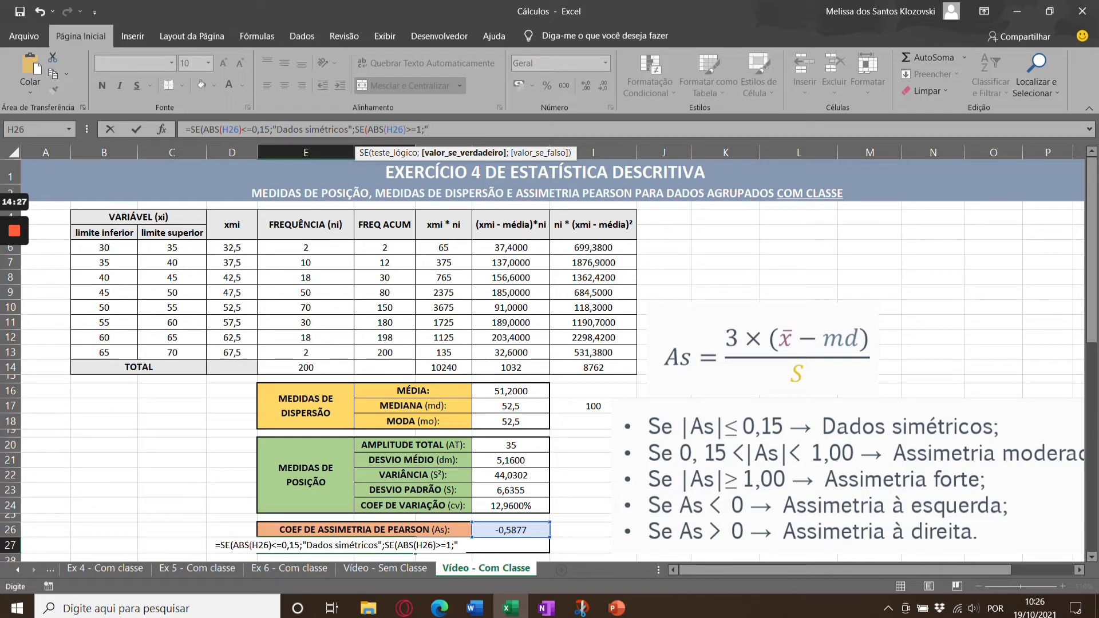
type("Assime")
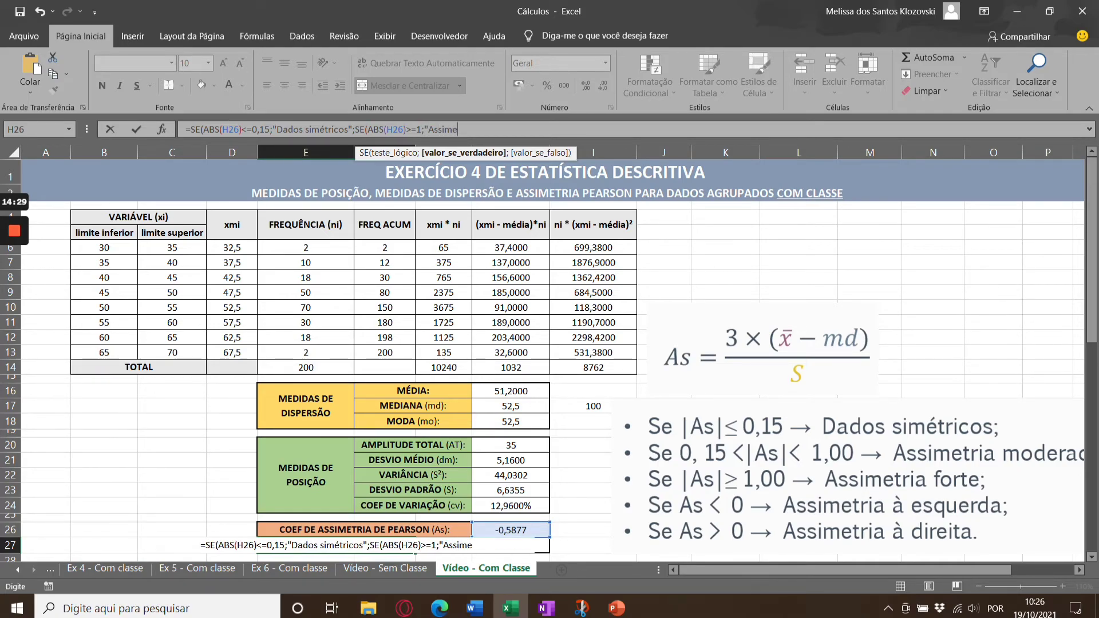
type("tria Forte")
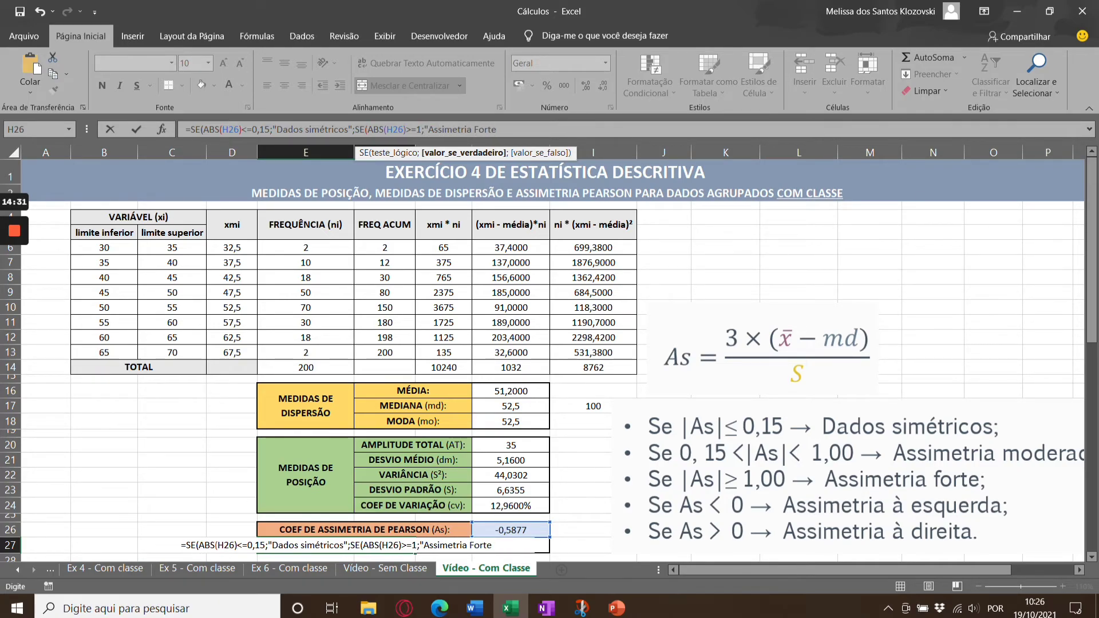
key("BackSpace")
key("BackSpace")
key("BackSpace")
key("BackSpace")
key("BackSpace")
type("forte")
type(";")
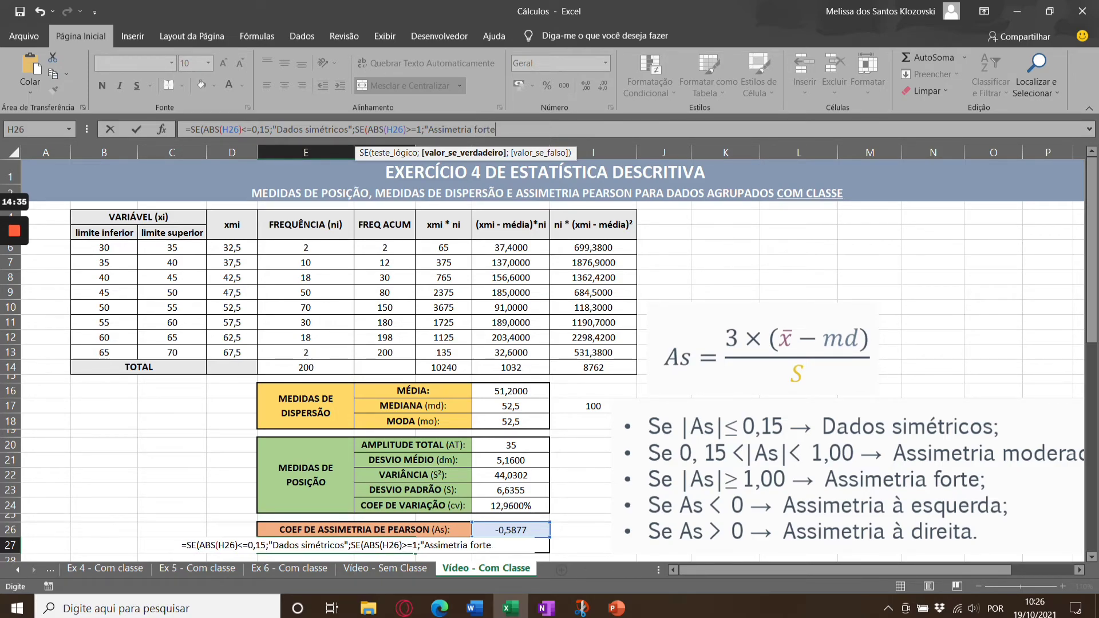
key("BackSpace")
type("\"")
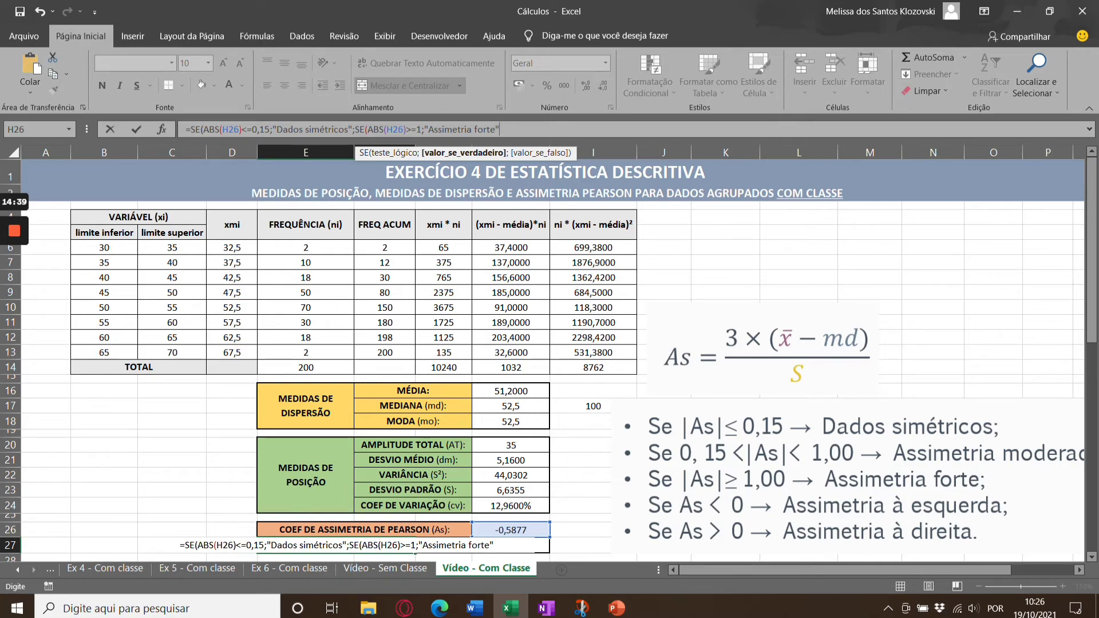
type(";")
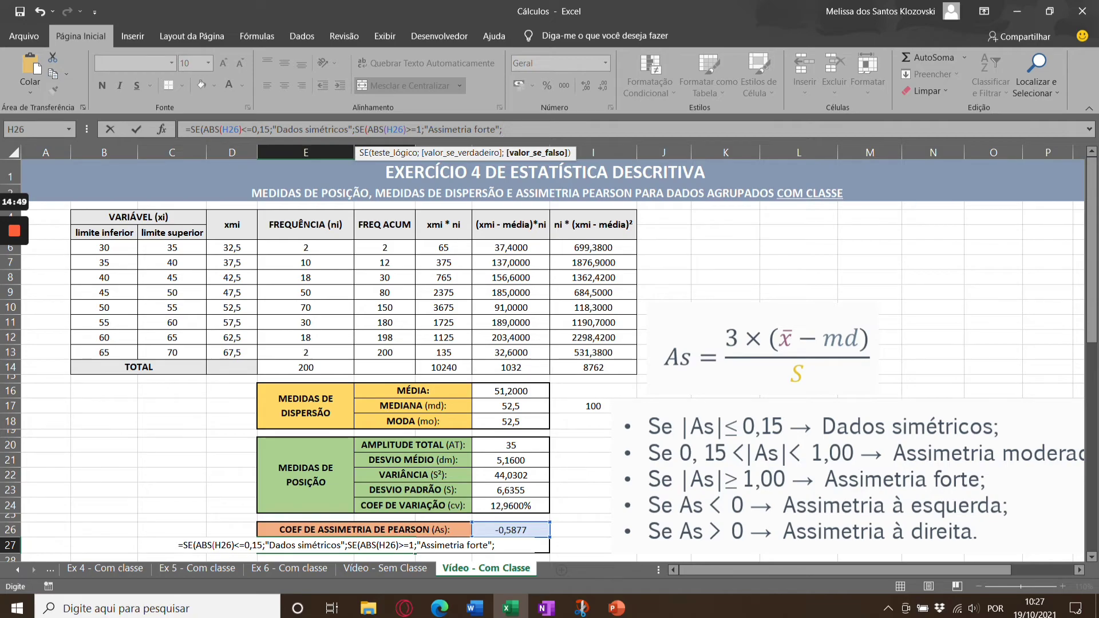
Set the nested SE's false result to "Assimetria moderada", then close both functions and enter the formula in E27.
type("\"Am")
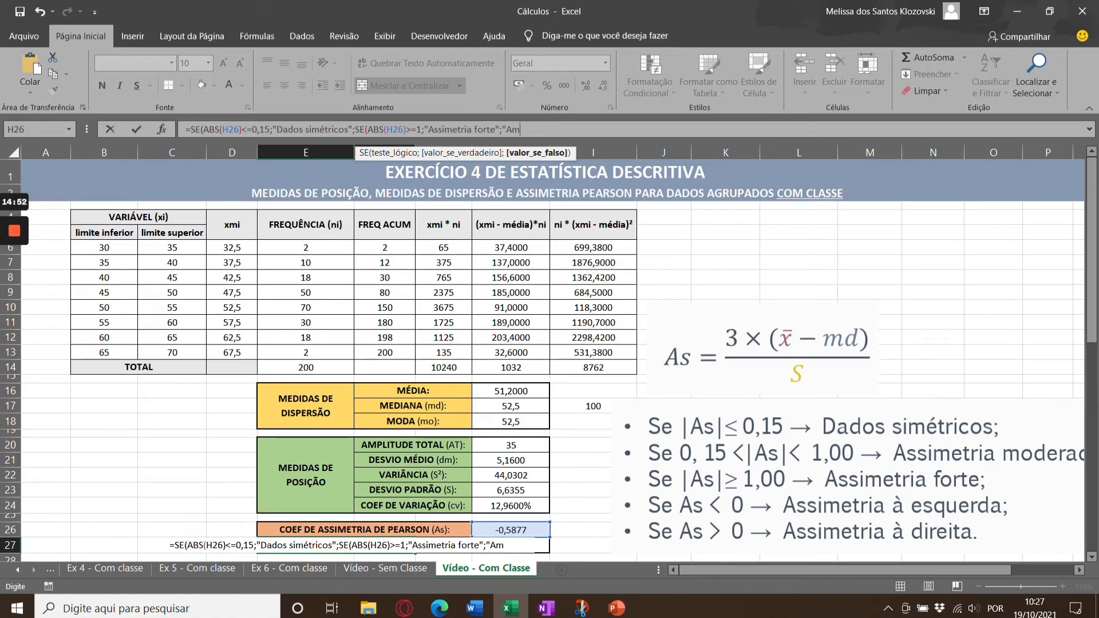
key("BackSpace")
type("ssimetra")
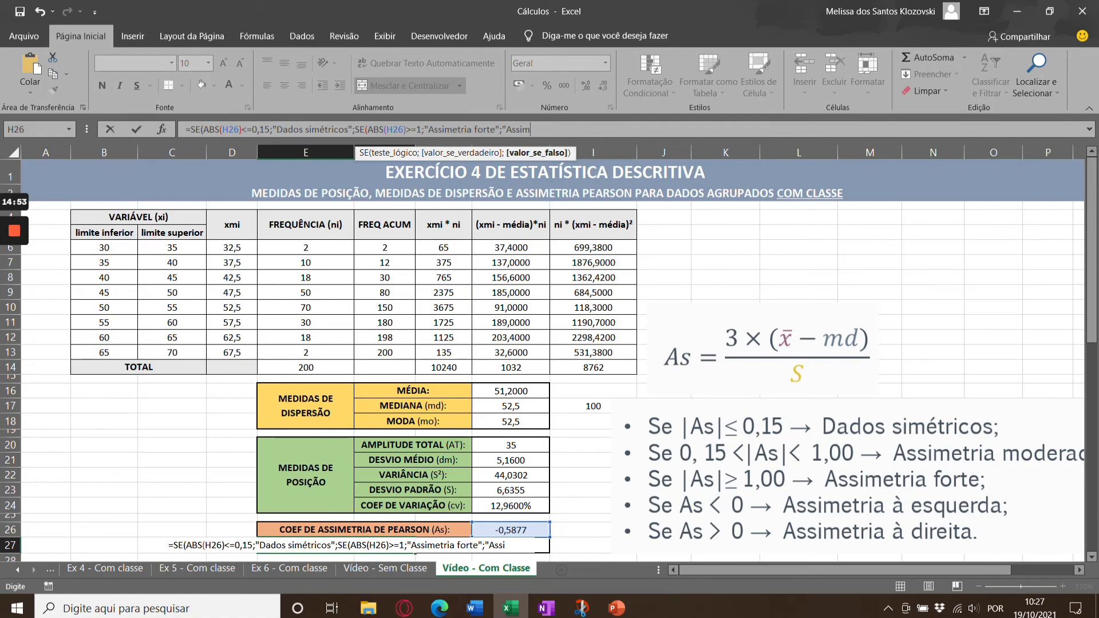
key("BackSpace")
key("BackSpace")
type("r")
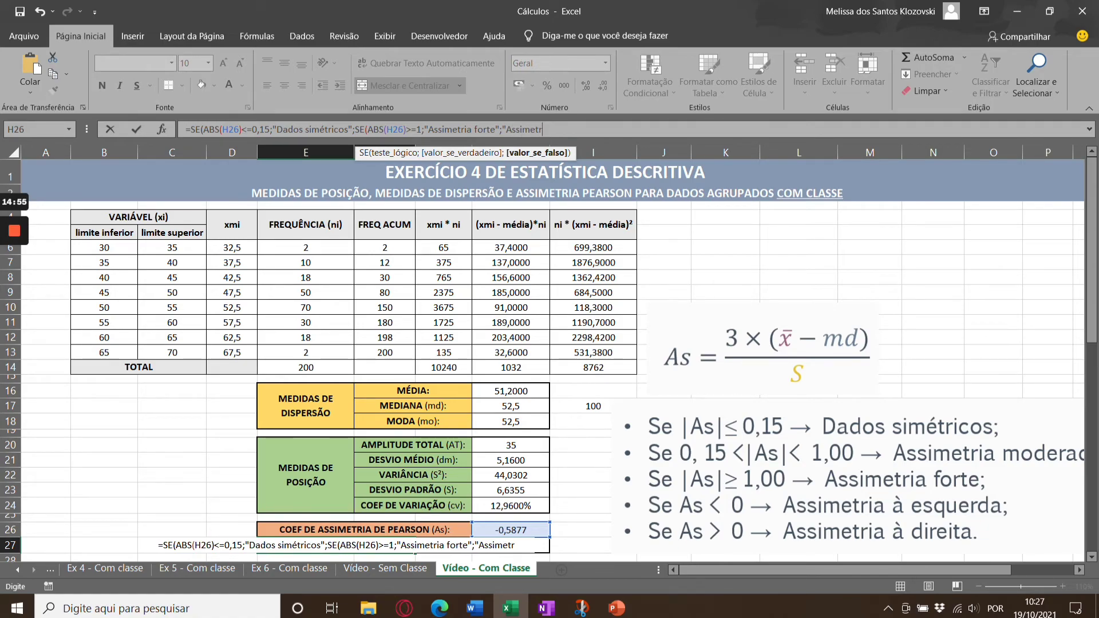
type("ia moderada\"")
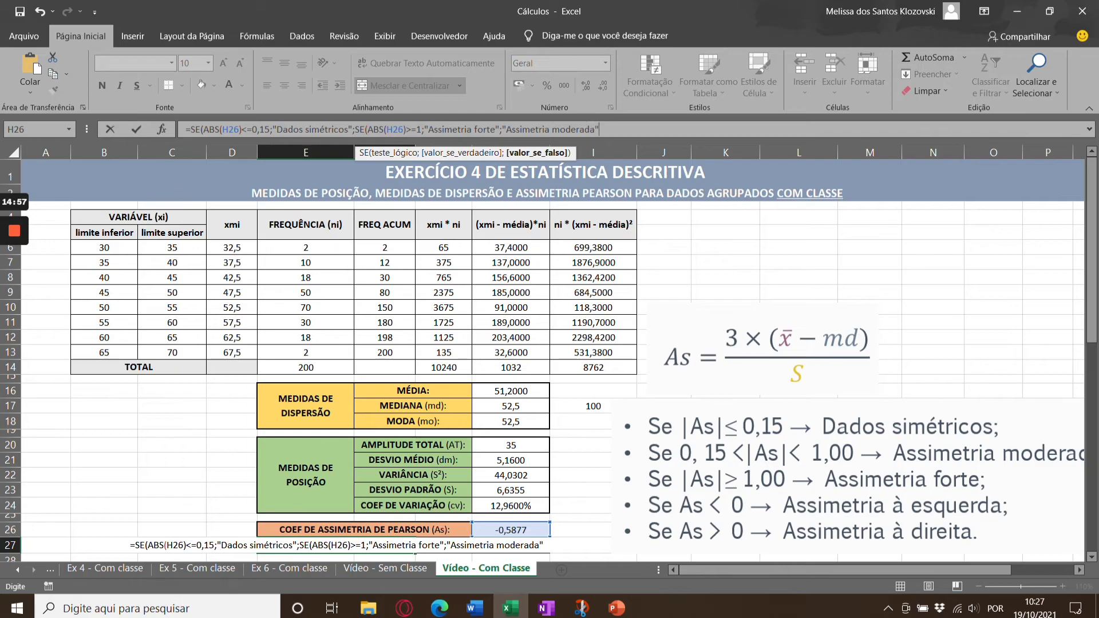
type("))")
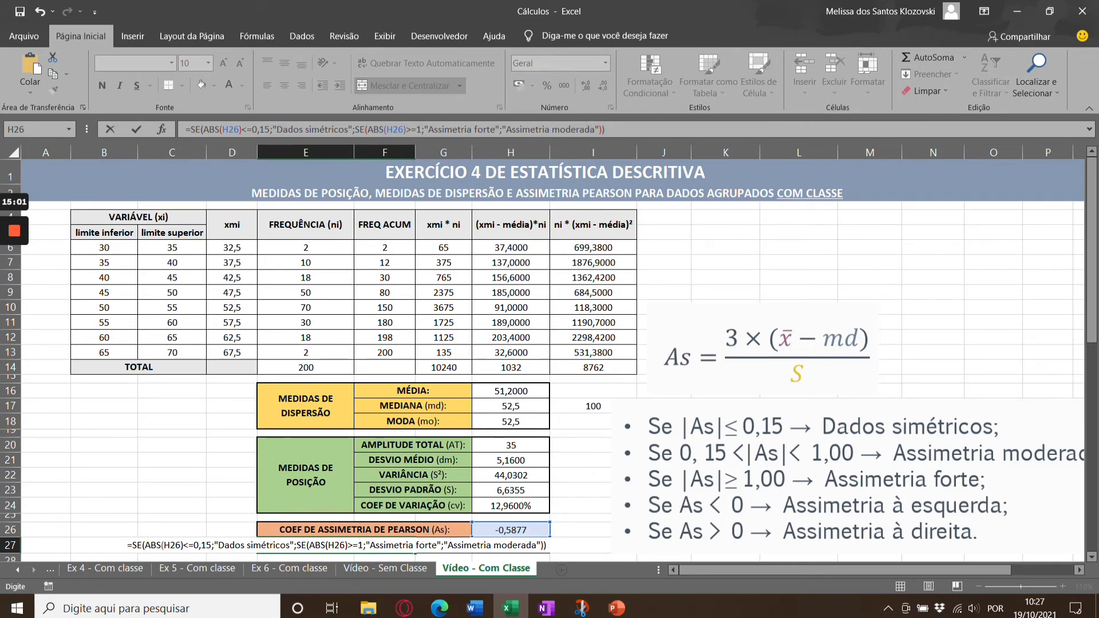
key("Return")
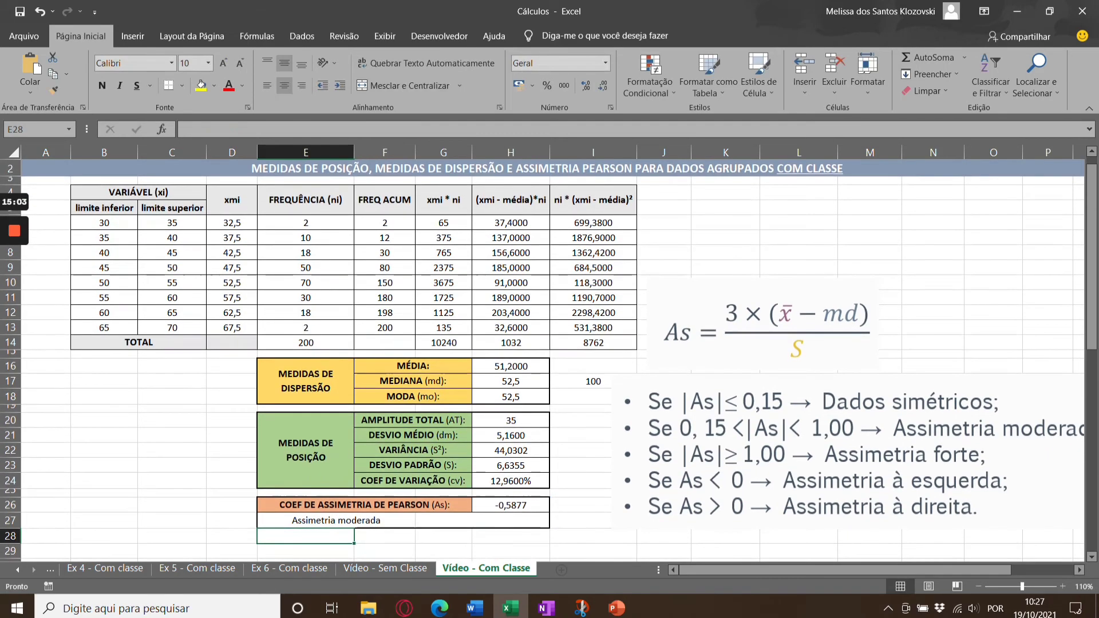
Start an SE formula in G27 with the logical test H26<0.
left_click(482, 520)
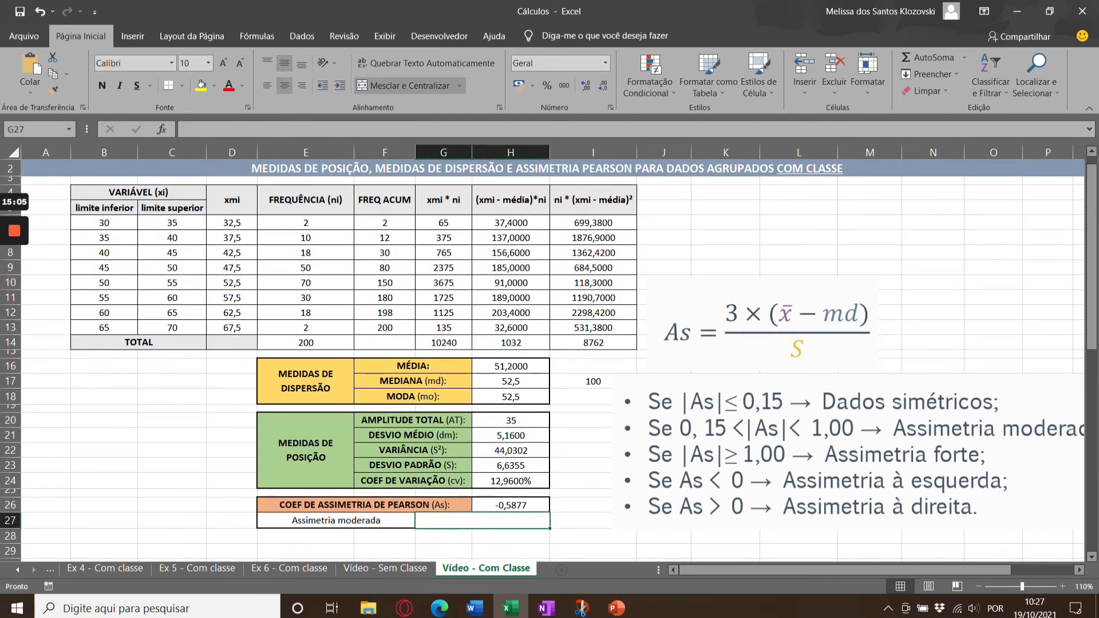
type("=")
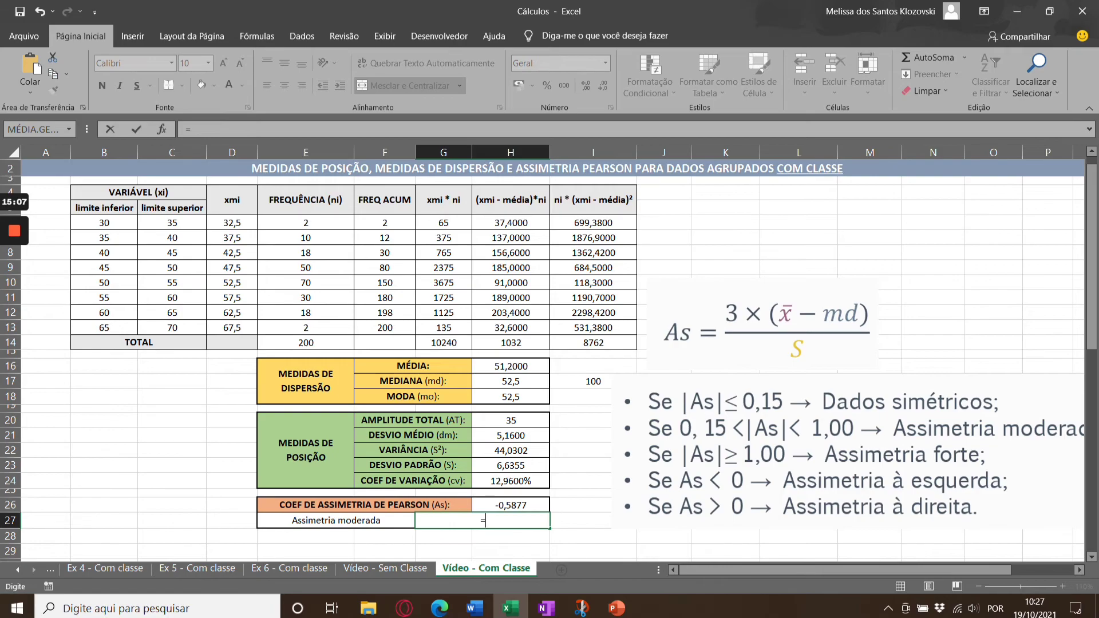
type("se'")
key("BackSpace")
key("Tab")
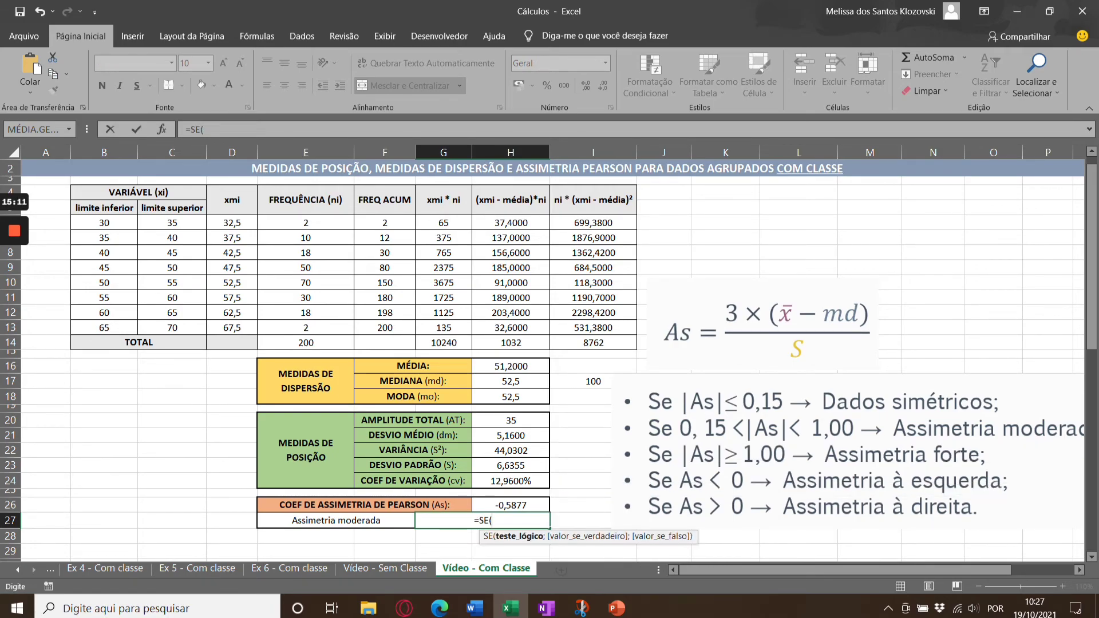
left_click(512, 128)
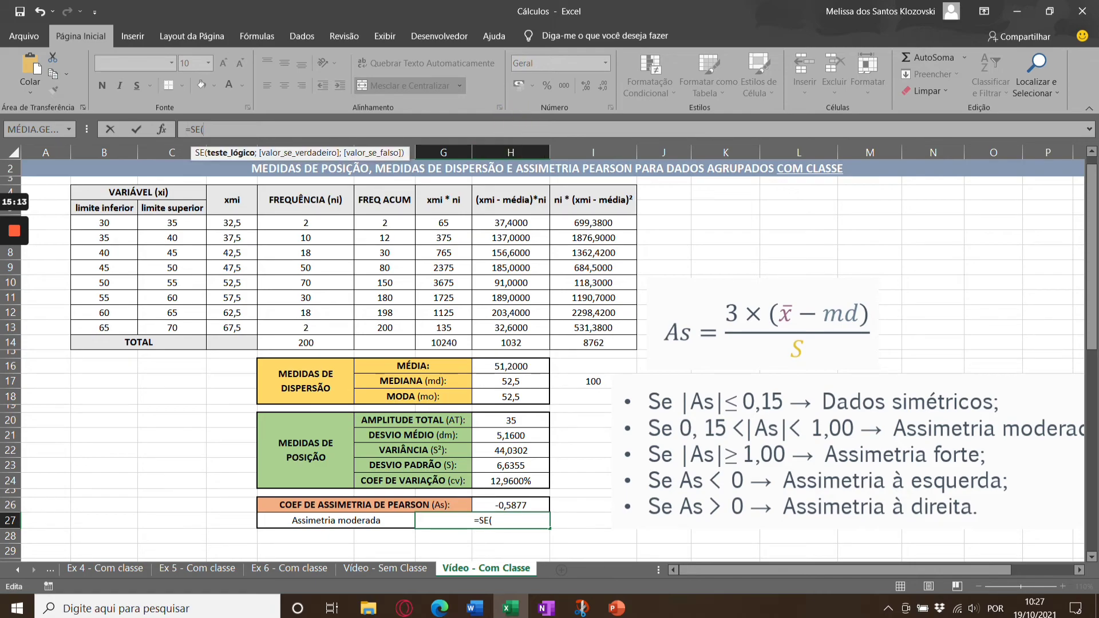
left_click(511, 504)
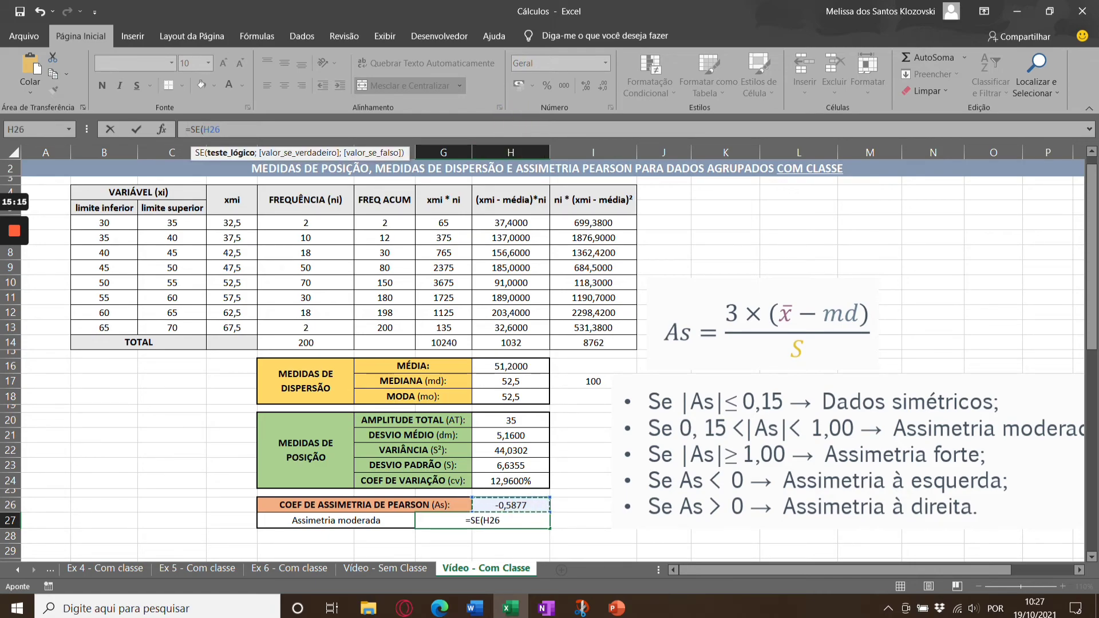
type("<0")
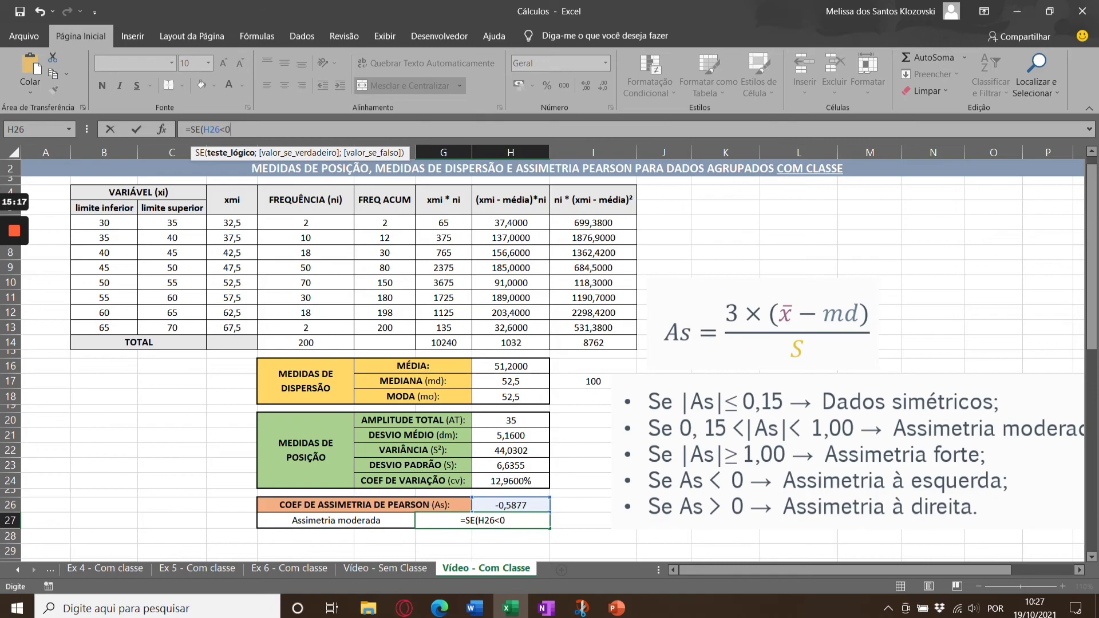
Make the G27 formula return "à esquerda" when true and "à direita" when false, then enter it.
type(";\"à esquerda")
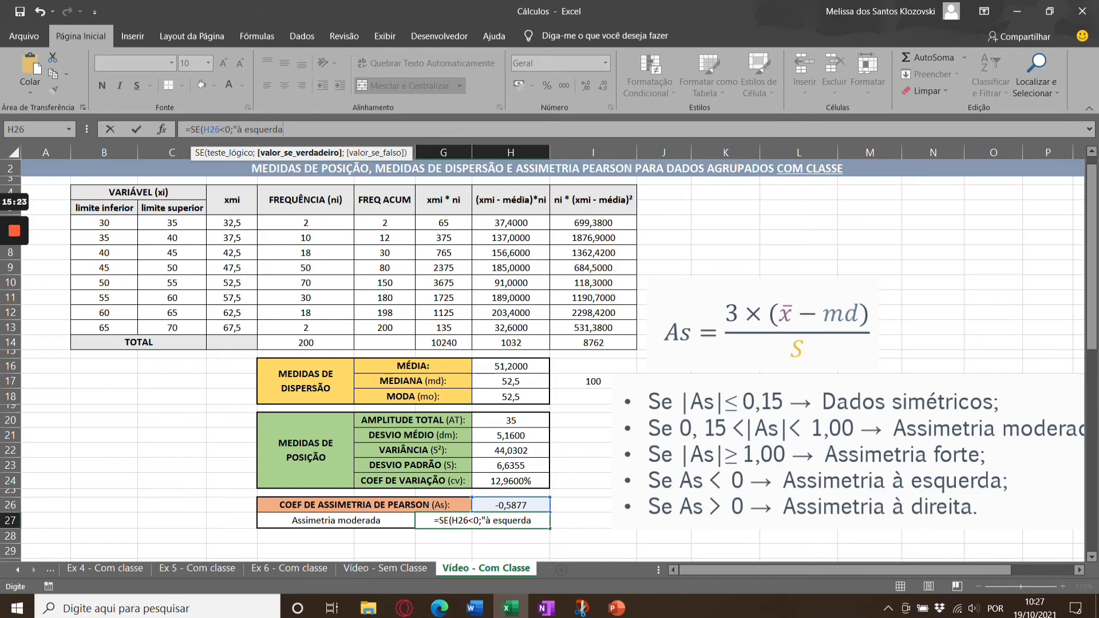
type("\";")
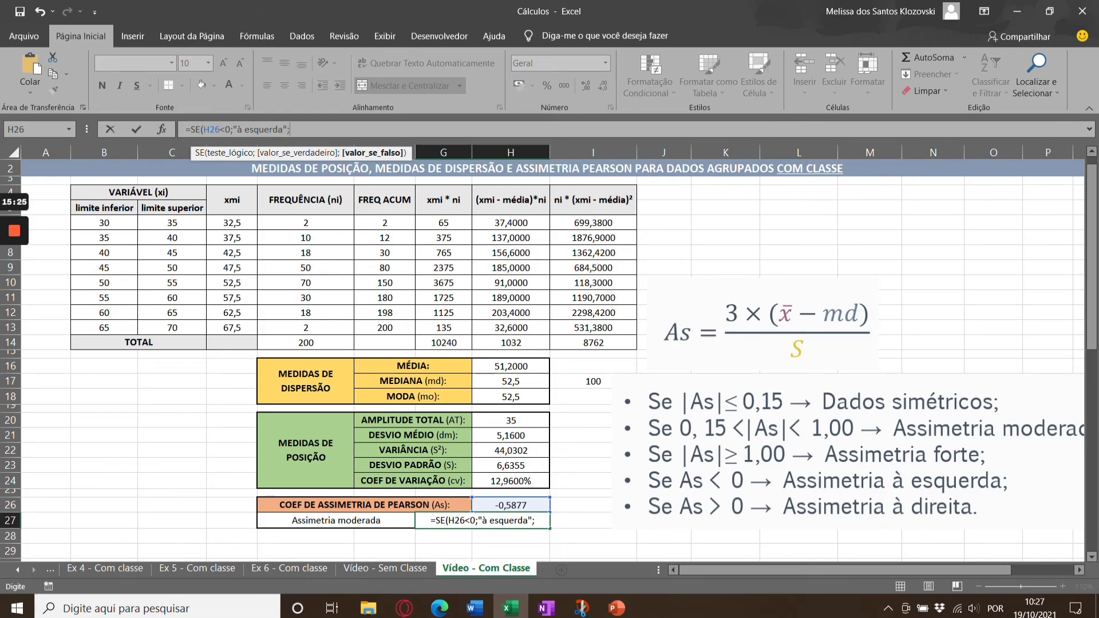
type("\"")
type("à")
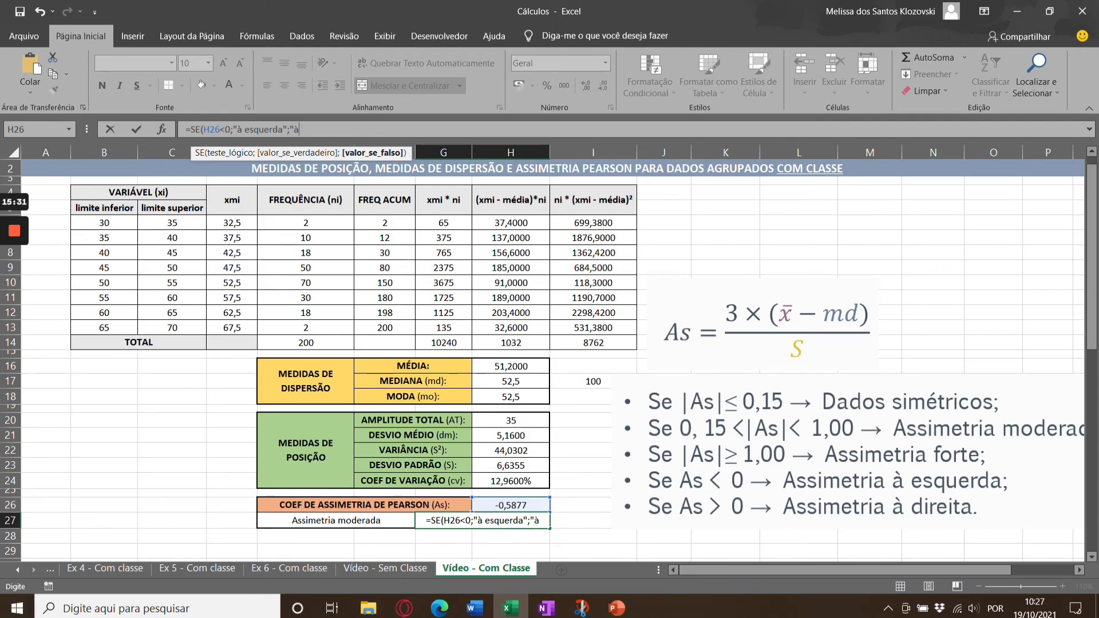
type(" direita")
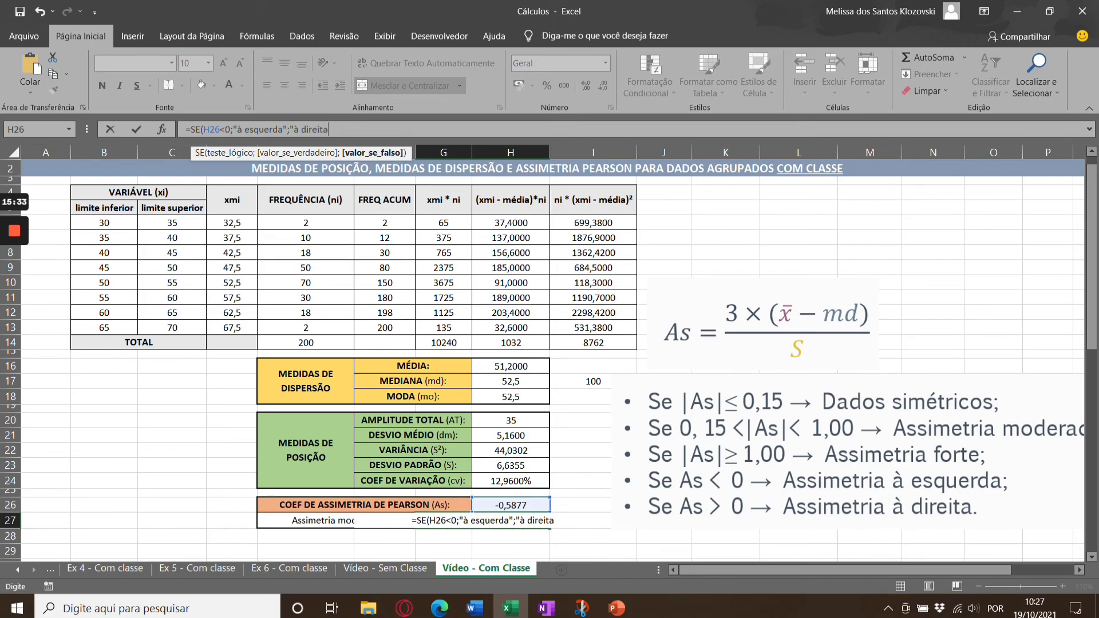
type("\")")
key("Return")
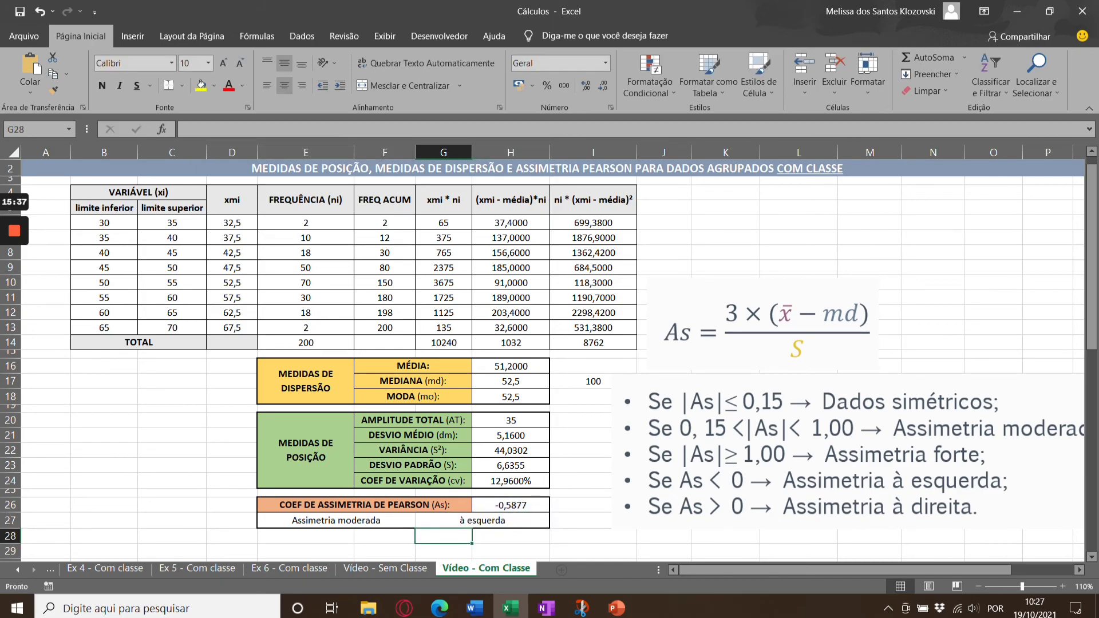
Left-align the direction text in G27 and right-align the strength text in E27 so they read as one phrase.
left_click(488, 524)
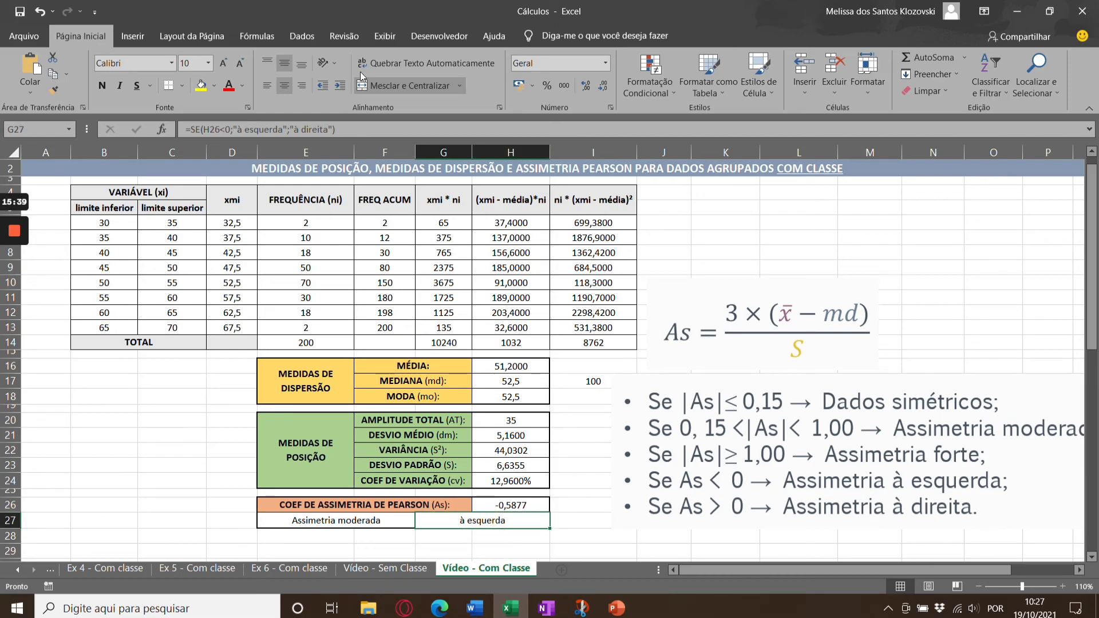
left_click(266, 87)
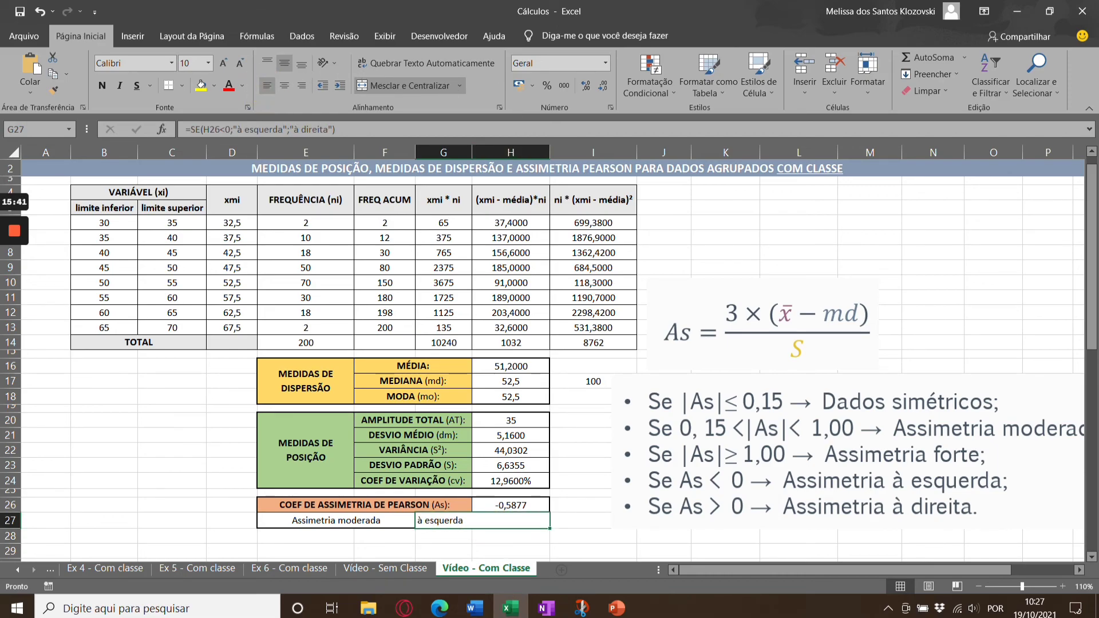
left_click(401, 521)
left_click(302, 85)
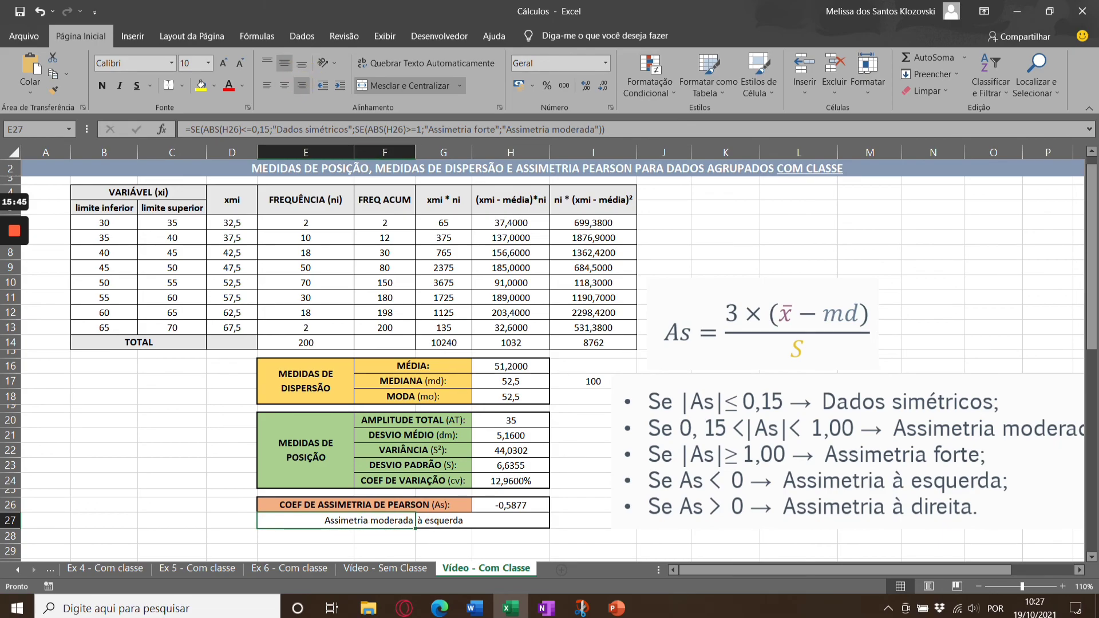
scroll(543, 360, "up", 1)
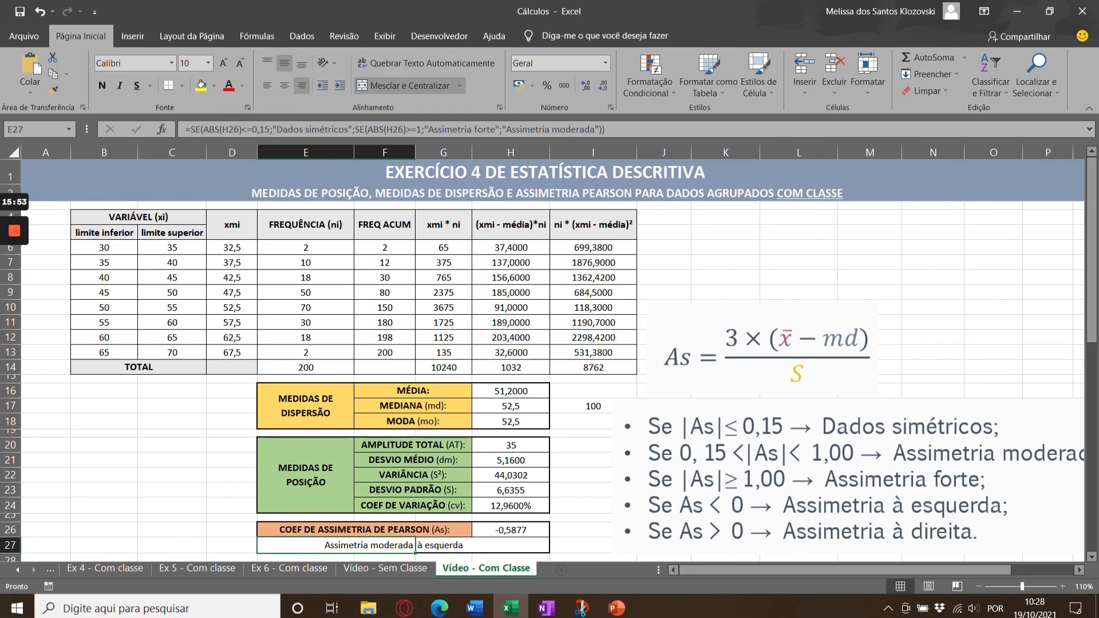
left_click(710, 234)
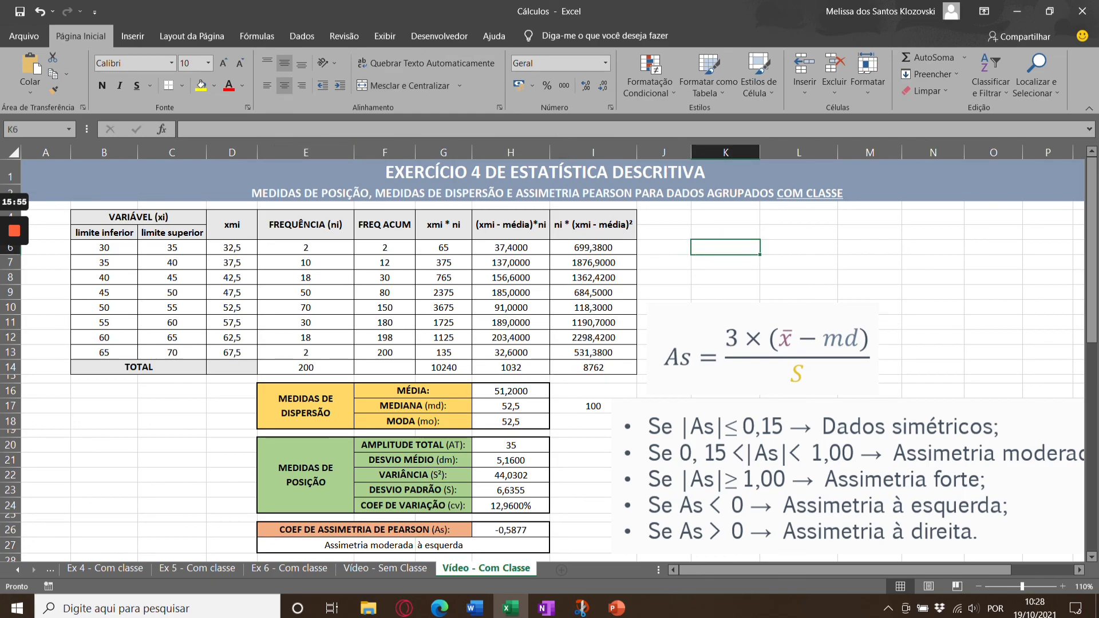